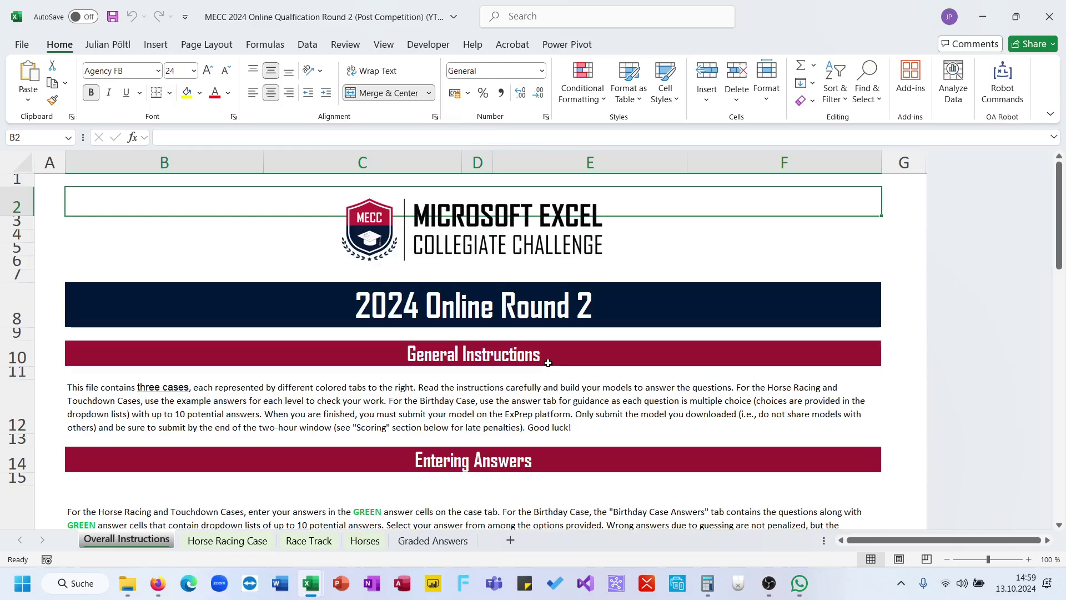
- Review the overall instructions, then read the Horse Racing Case gameplay notes and the Level 1 question and answer table
left_click(548, 362)
left_click(462, 451)
scroll(461, 451, "down", 2)
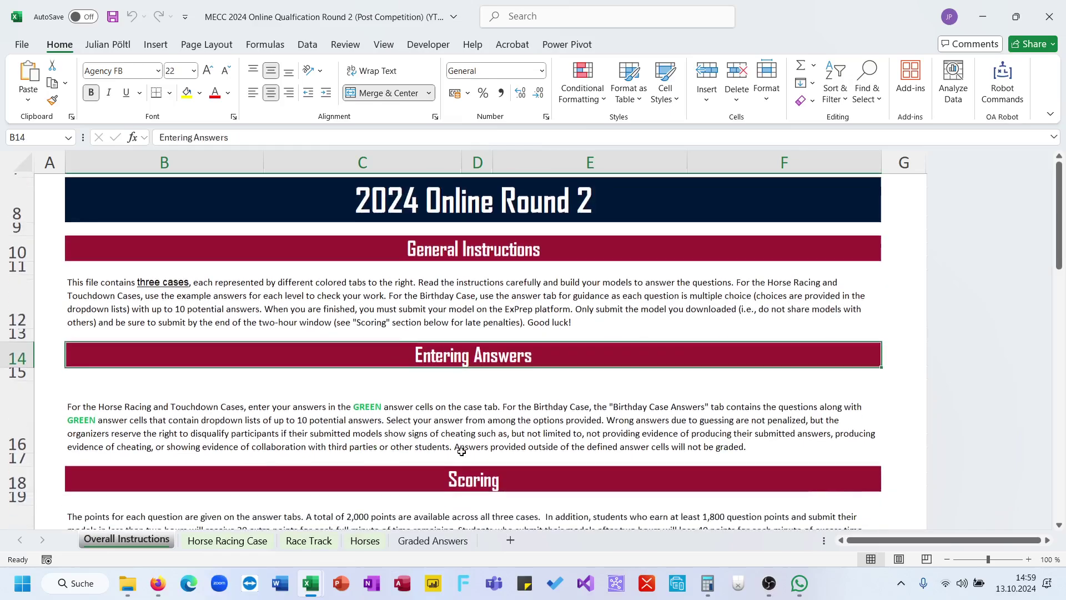
scroll(462, 451, "up", 2)
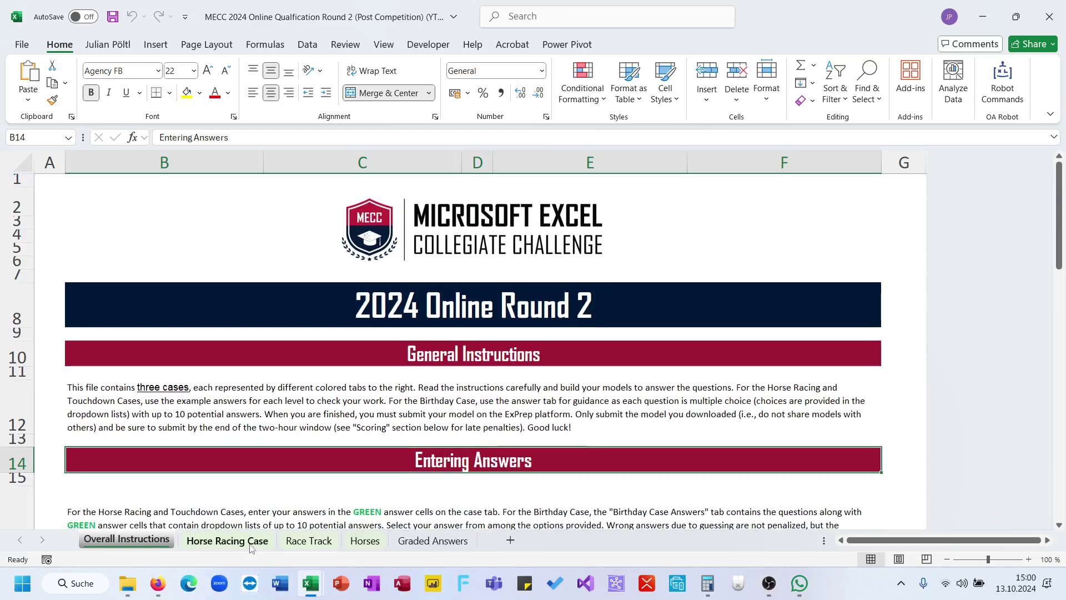
left_click(251, 547)
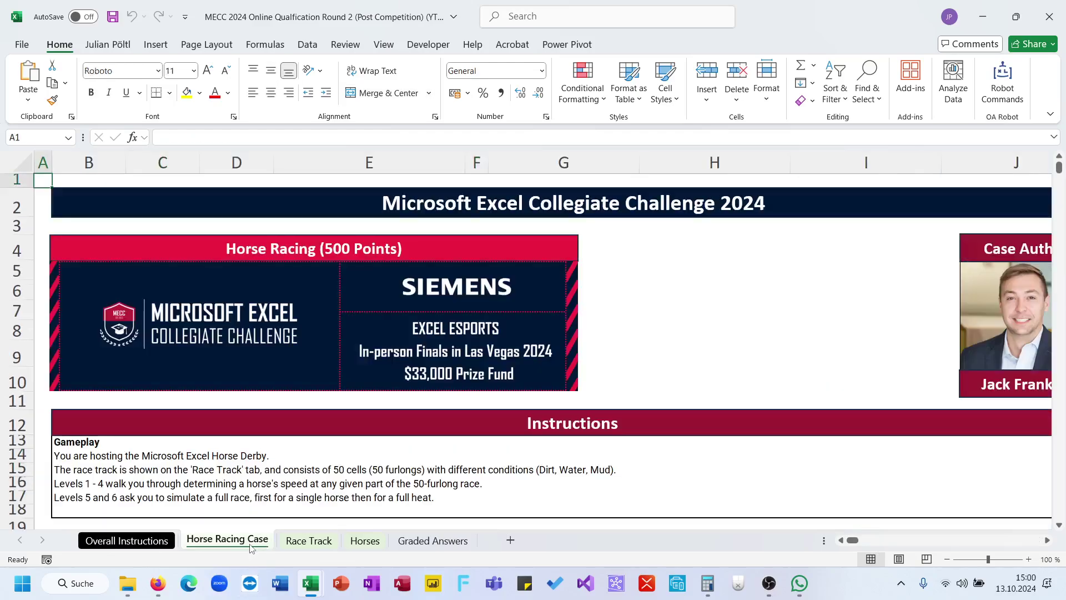
scroll(433, 417, "down", 3)
scroll(433, 417, "up", 3)
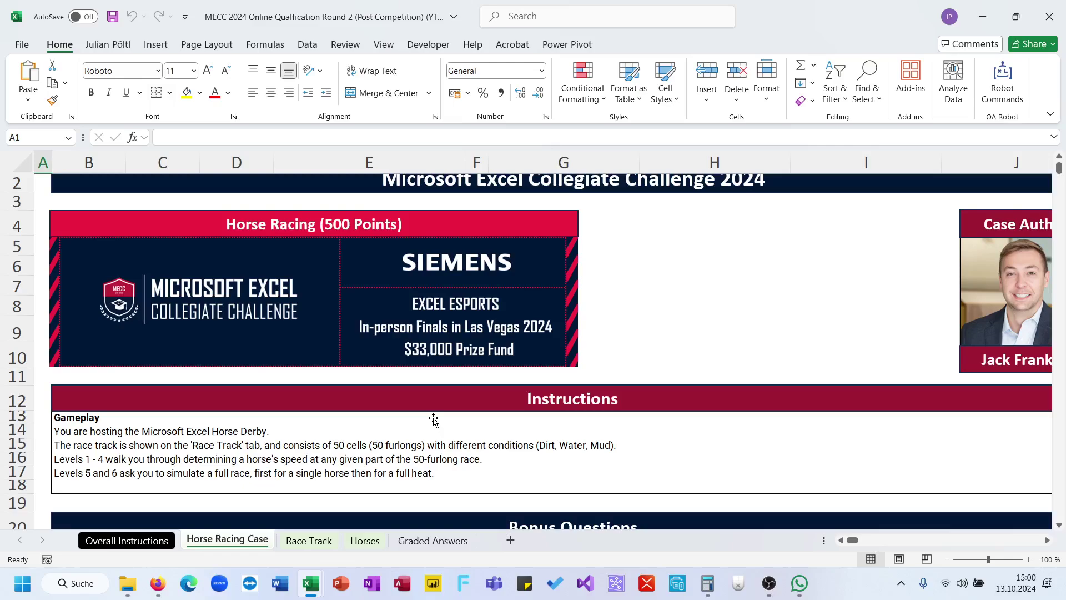
scroll(433, 421, "down", 1)
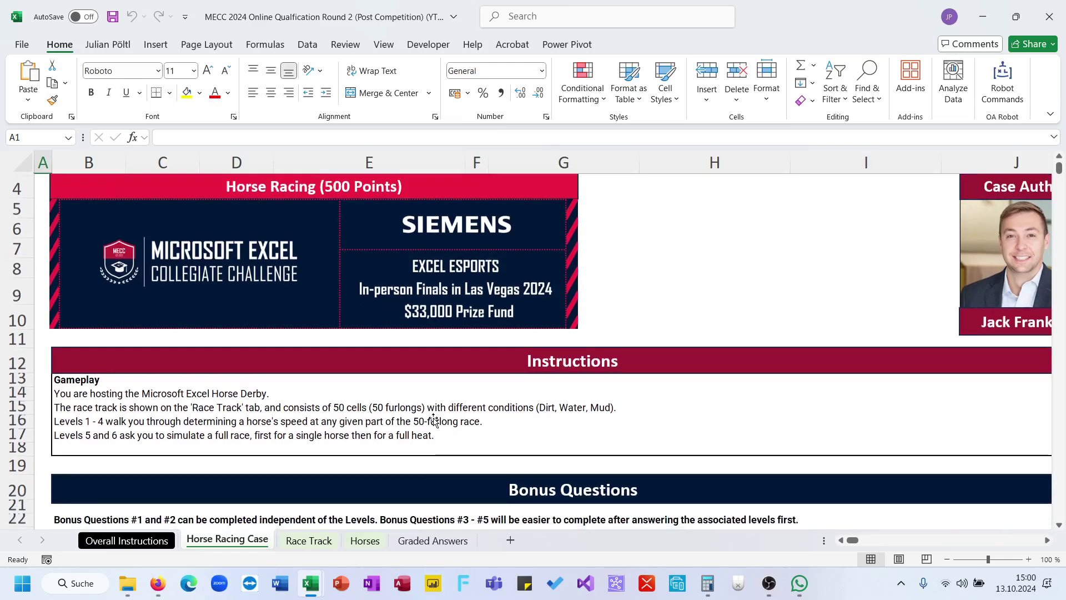
left_click(649, 321)
scroll(650, 323, "up", 1)
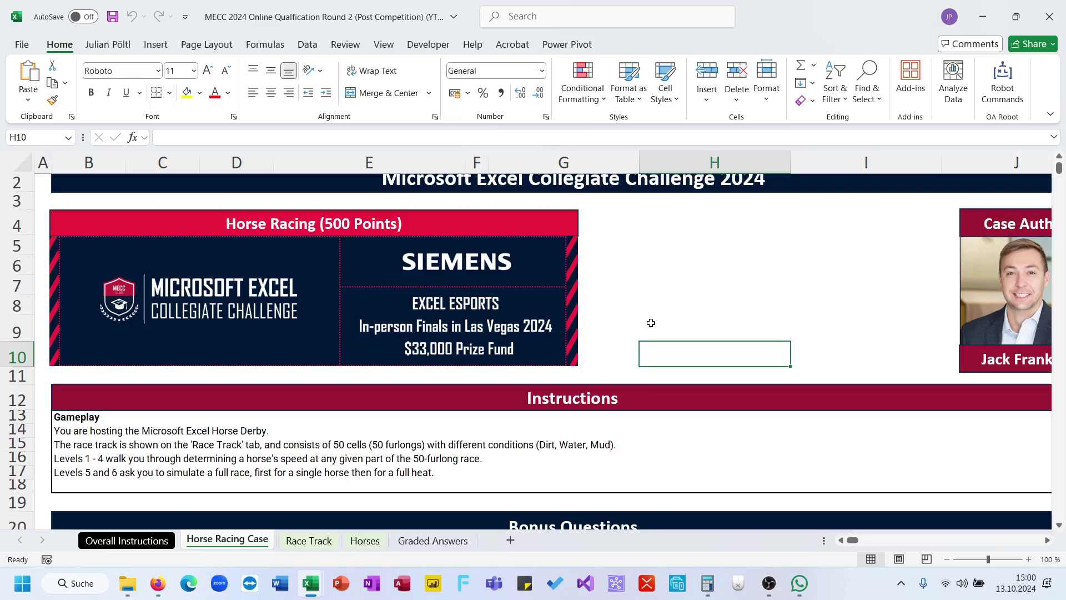
scroll(651, 323, "down", 10)
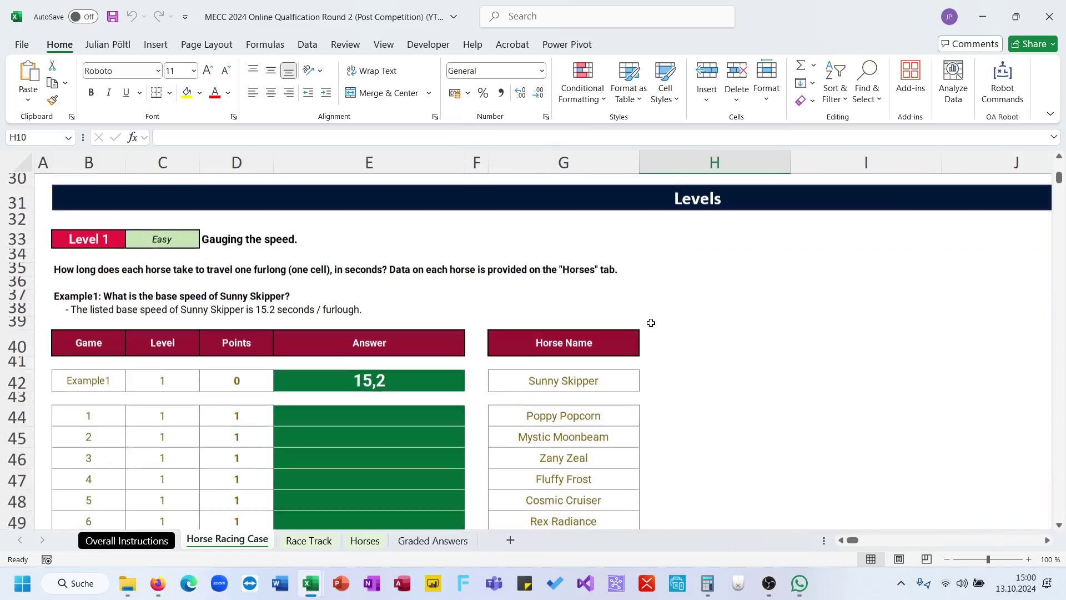
left_click(435, 415)
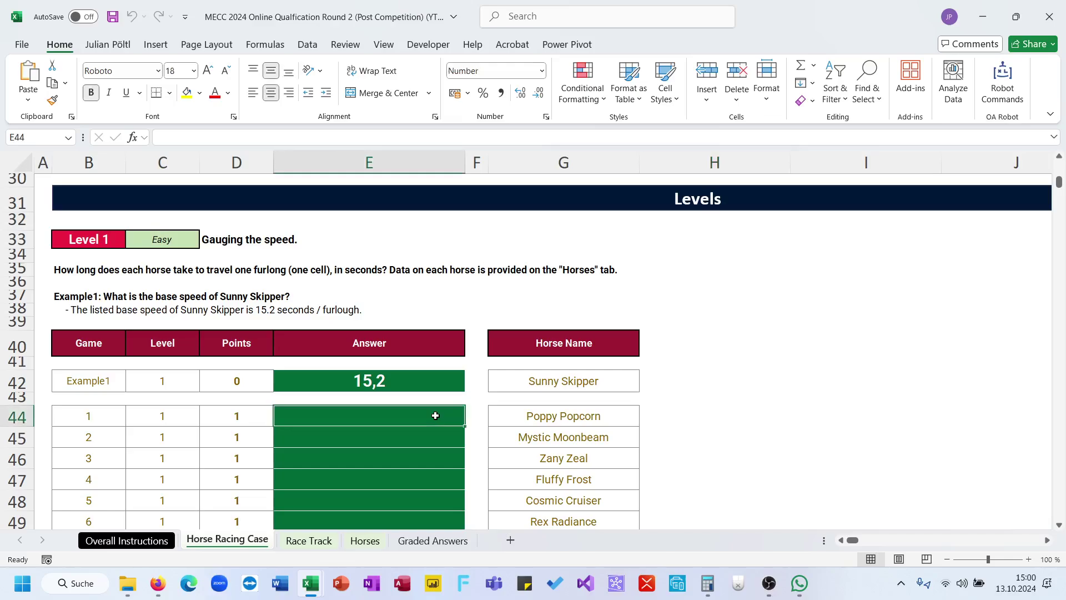
- Create named ranges for the whole Race Horse Data table on the Horses sheet from its top row
left_click(326, 541)
left_click(365, 540)
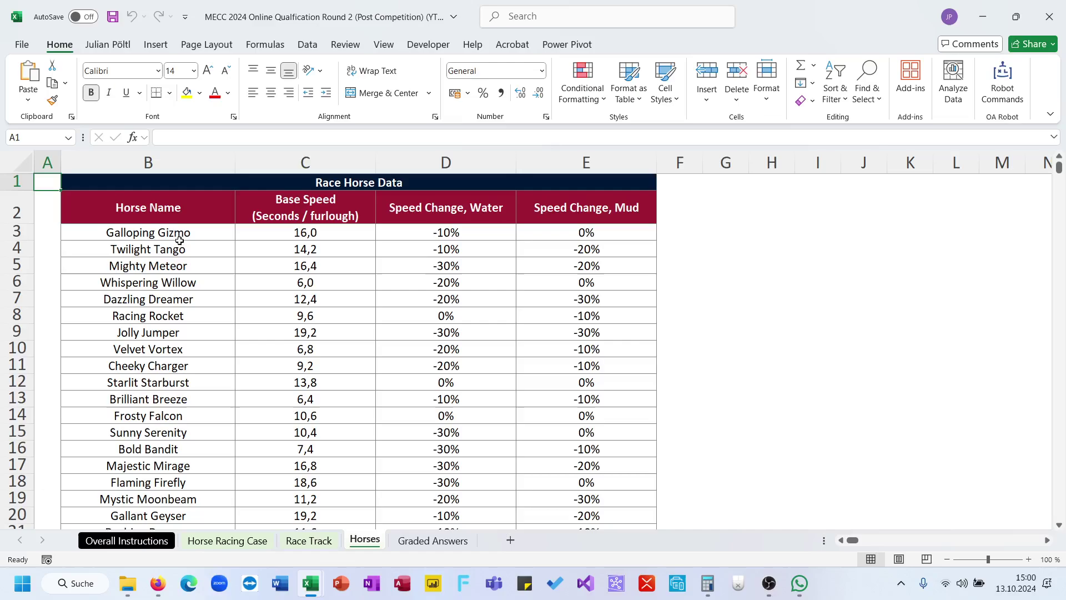
left_click_drag(166, 220, 569, 231)
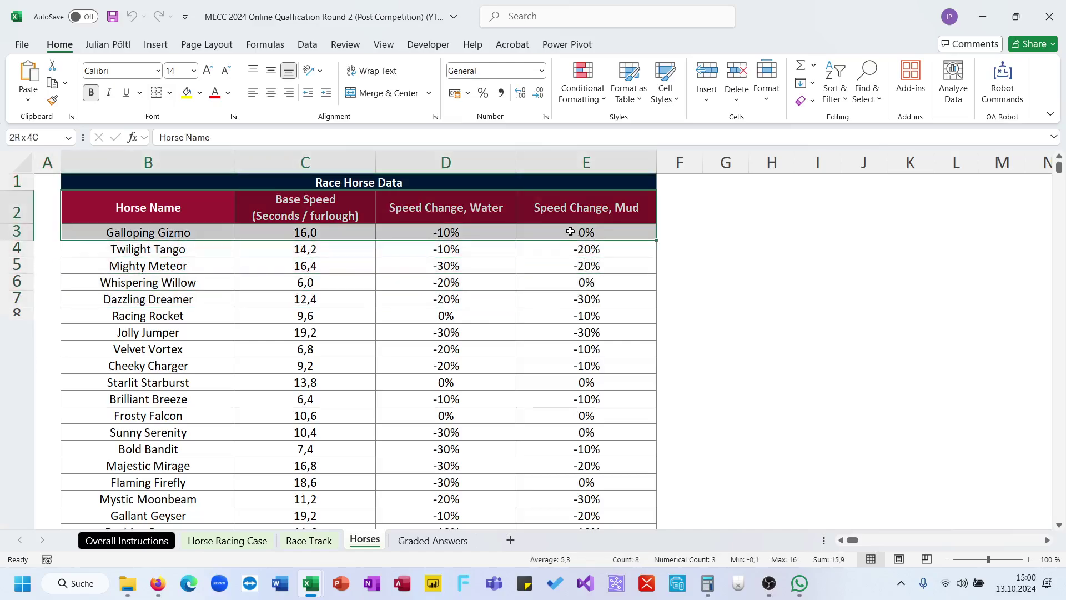
left_click(174, 215)
key("ctrl+shift+Right")
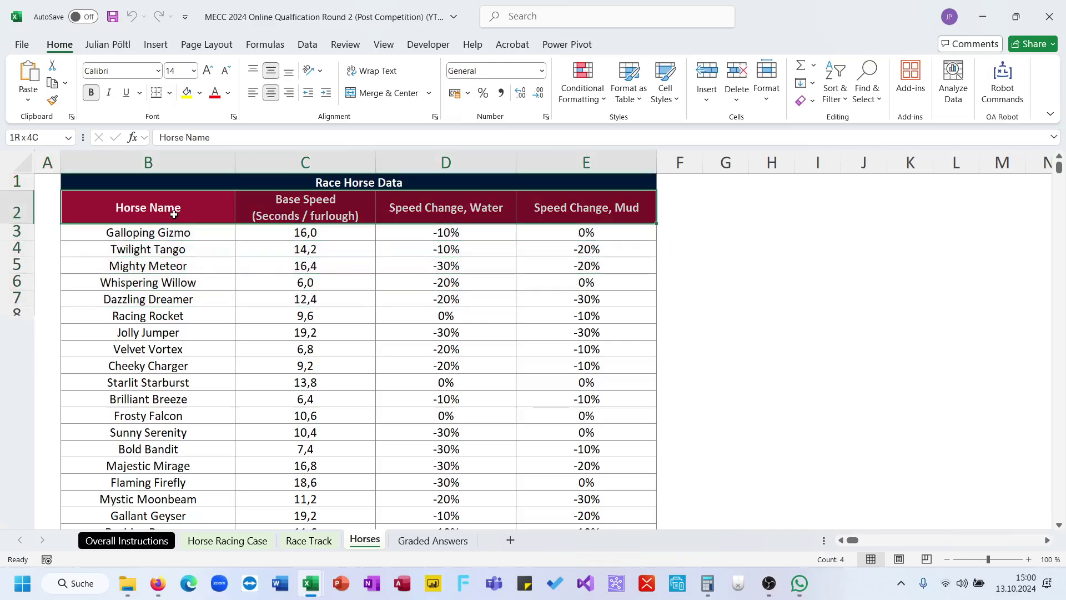
key("ctrl+shift+Down")
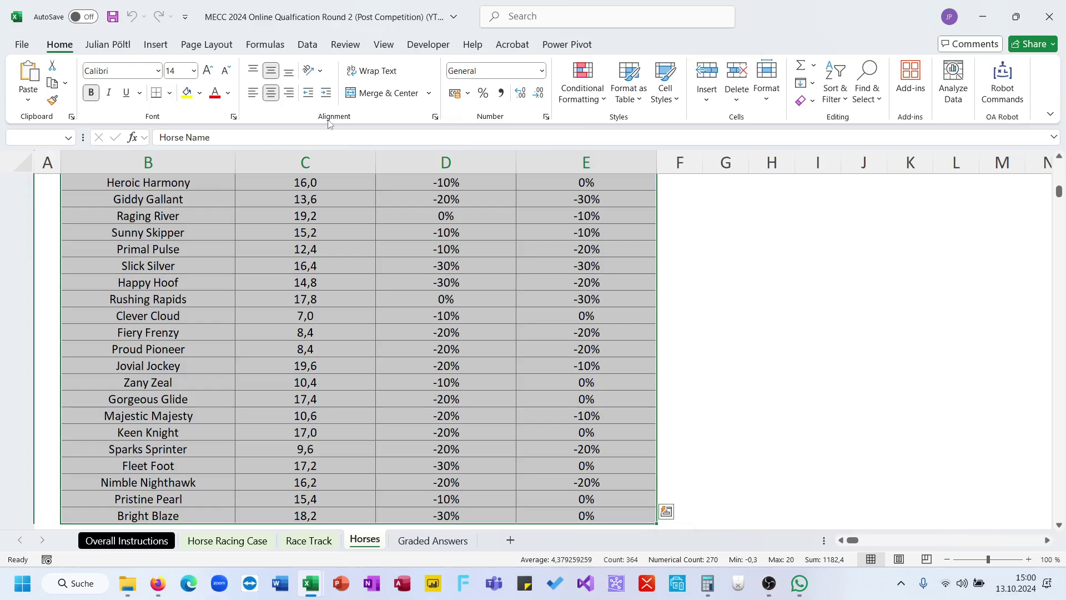
left_click(267, 45)
left_click(590, 108)
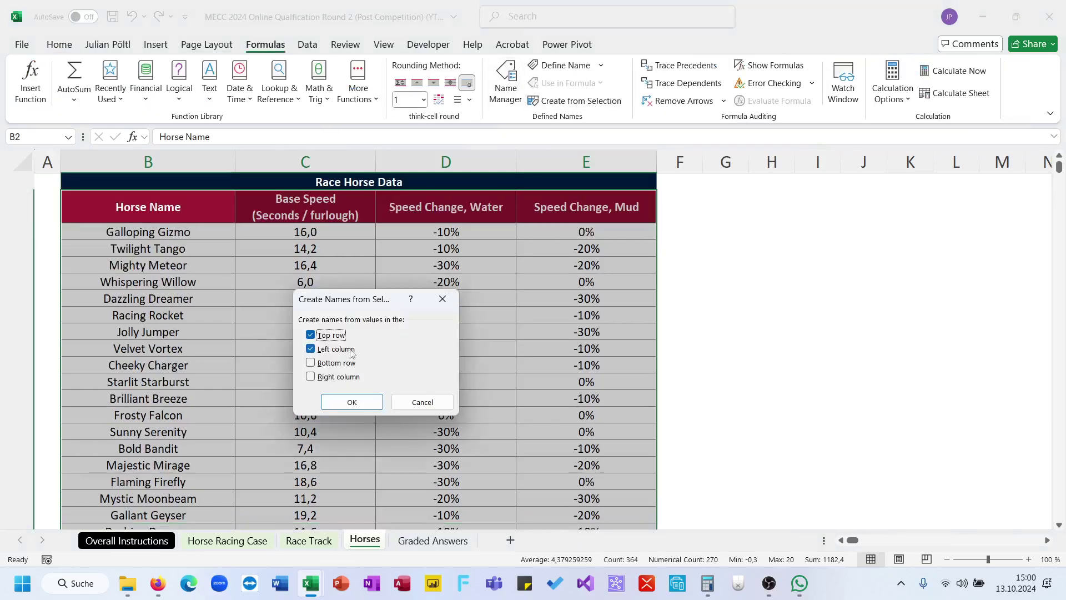
left_click(354, 401)
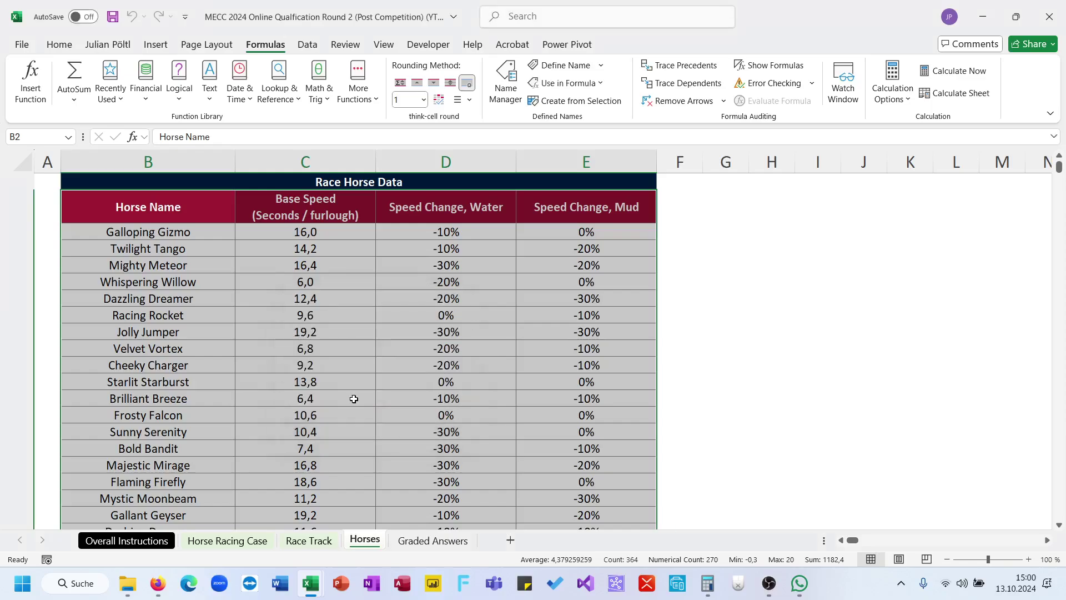
- Select all values under Speed Change, Mud to check the range name assigned to that column
left_click(533, 236)
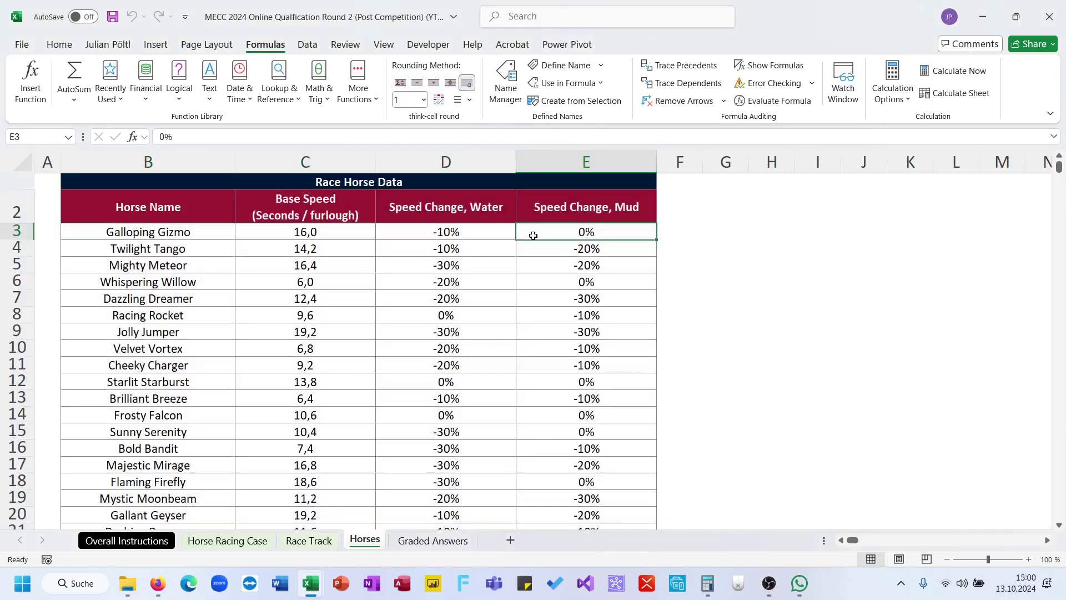
key("ctrl+shift+Down")
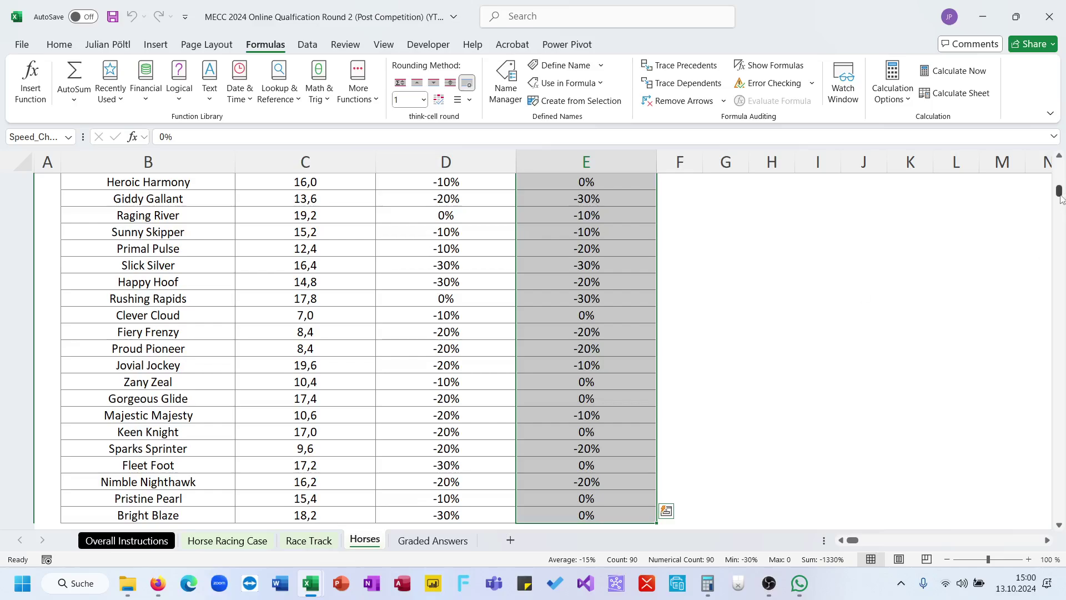
left_click_drag(1059, 194, 1054, 162)
left_click(660, 328)
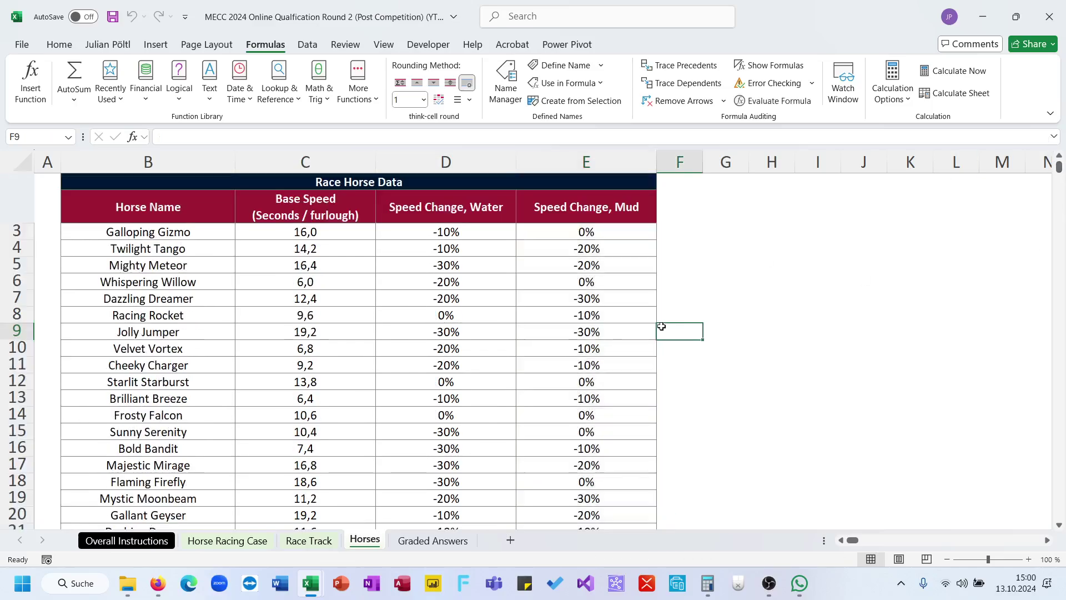
- In E44 of the Horse Racing Case sheet, enter =XLOOKUP(G44;Horse_Name;Base_Speed__Seconds___furlough) for the first Level 1 answer
left_click(210, 540)
type("=x")
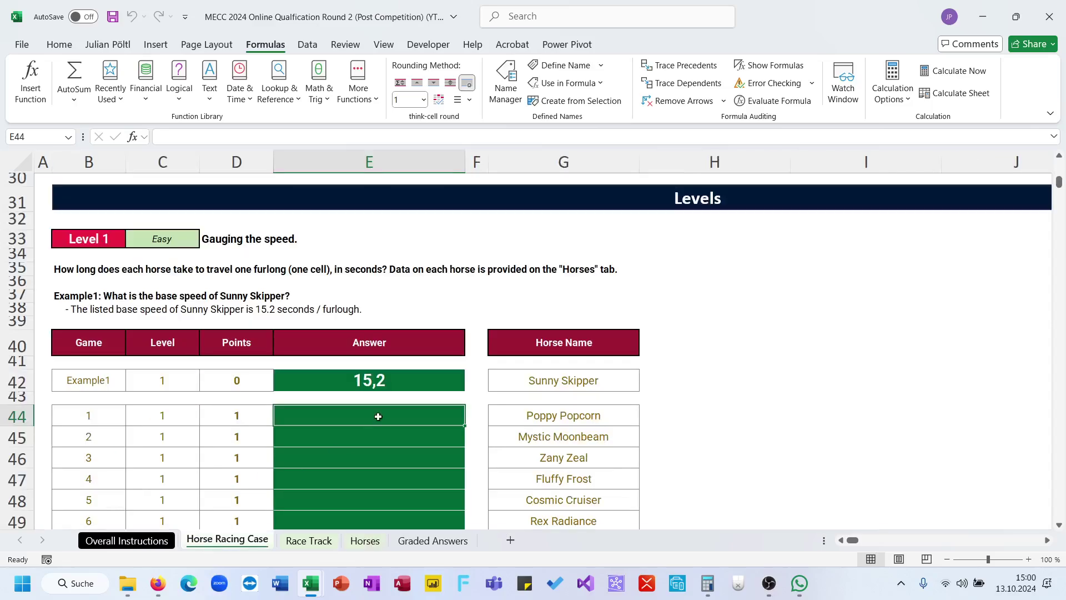
type("l")
key("Tab")
left_click(504, 413)
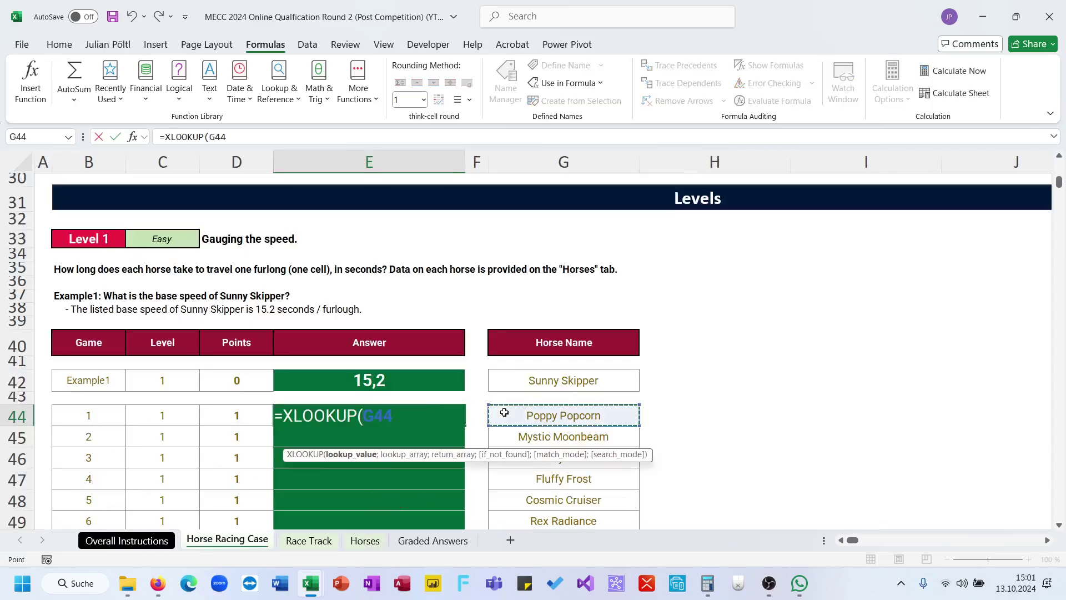
type(";")
type("horse_nam")
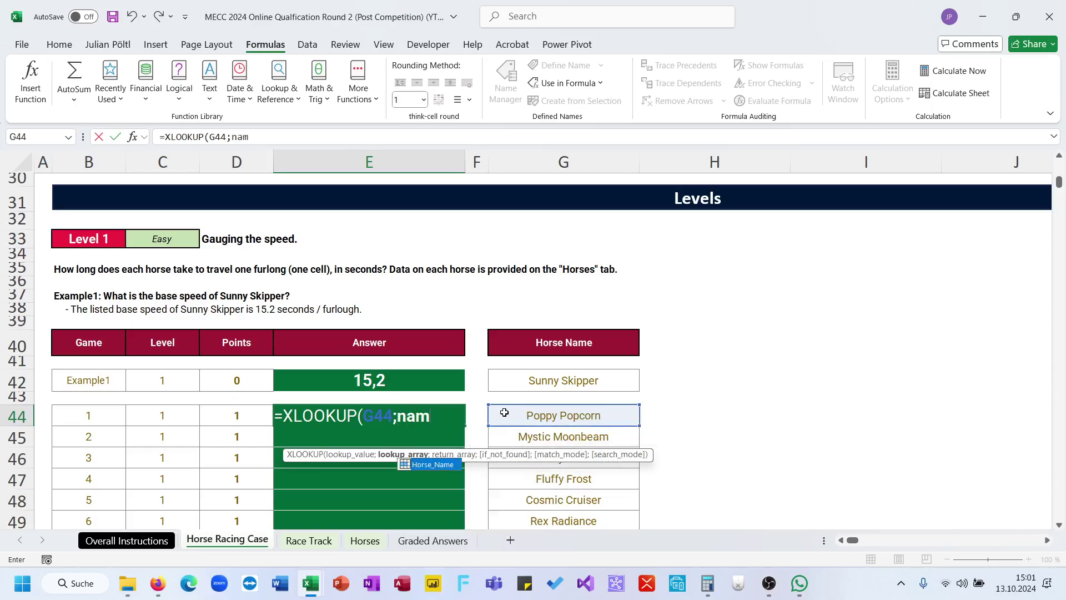
key("Tab")
type(";")
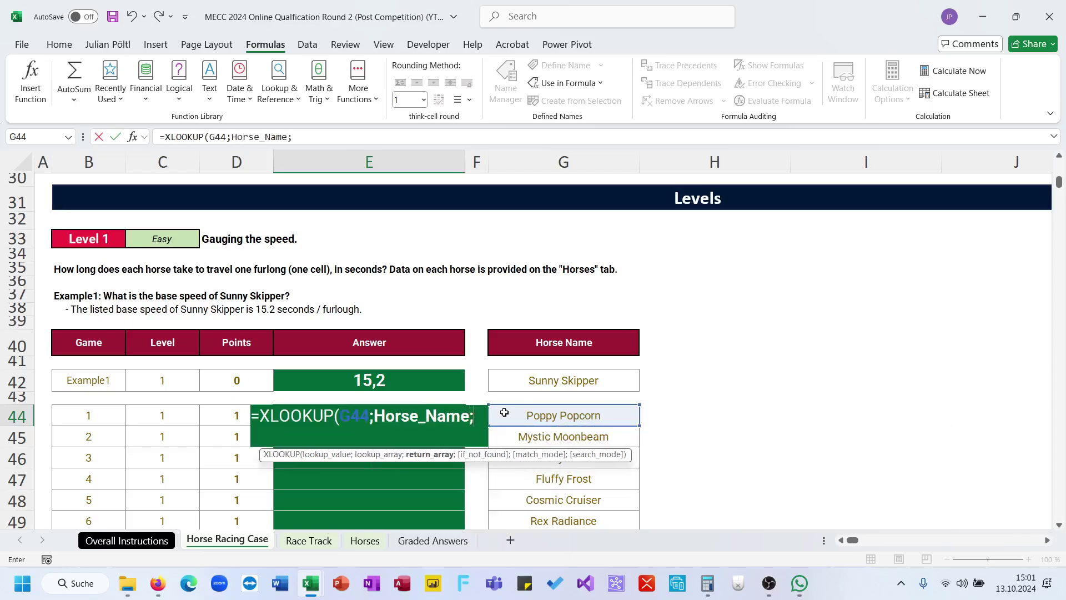
type("ba")
key("Down")
key("Down")
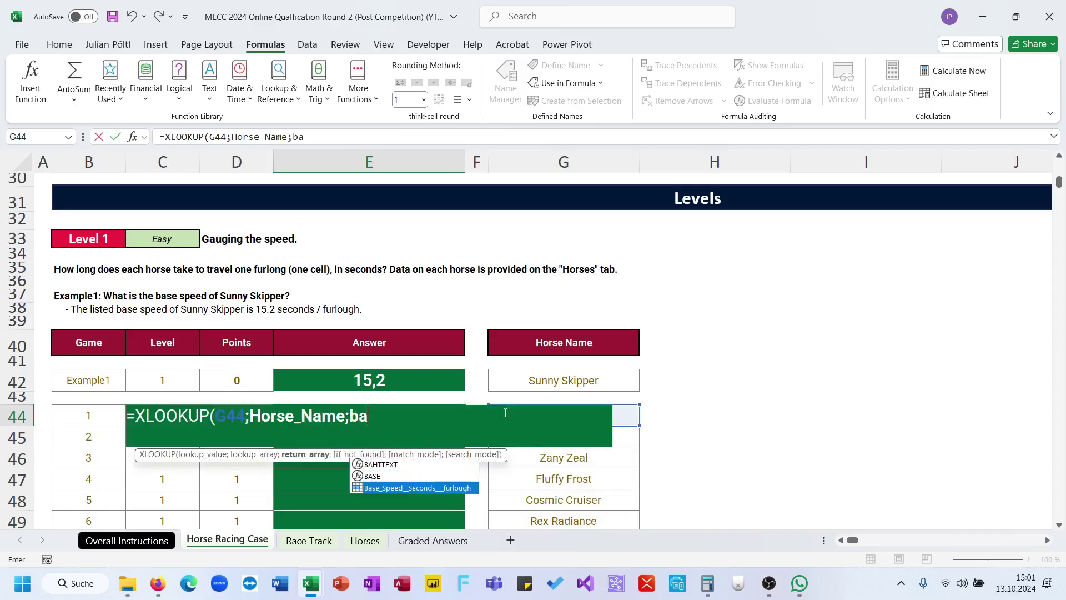
key("Tab")
key("Return")
- Copy the lookup formula from E44 to the Example1 answer cell E42 as a check
key("Up")
key("ctrl+c")
key("Up")
key("Up")
key("Up")
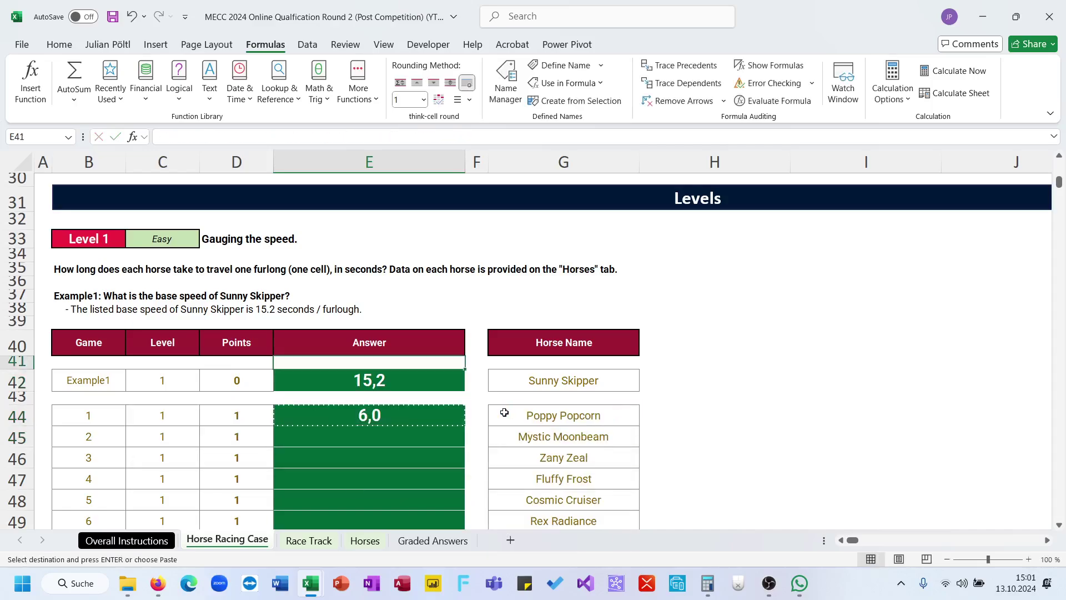
key("ctrl+v")
key("ctrl+z")
key("Down")
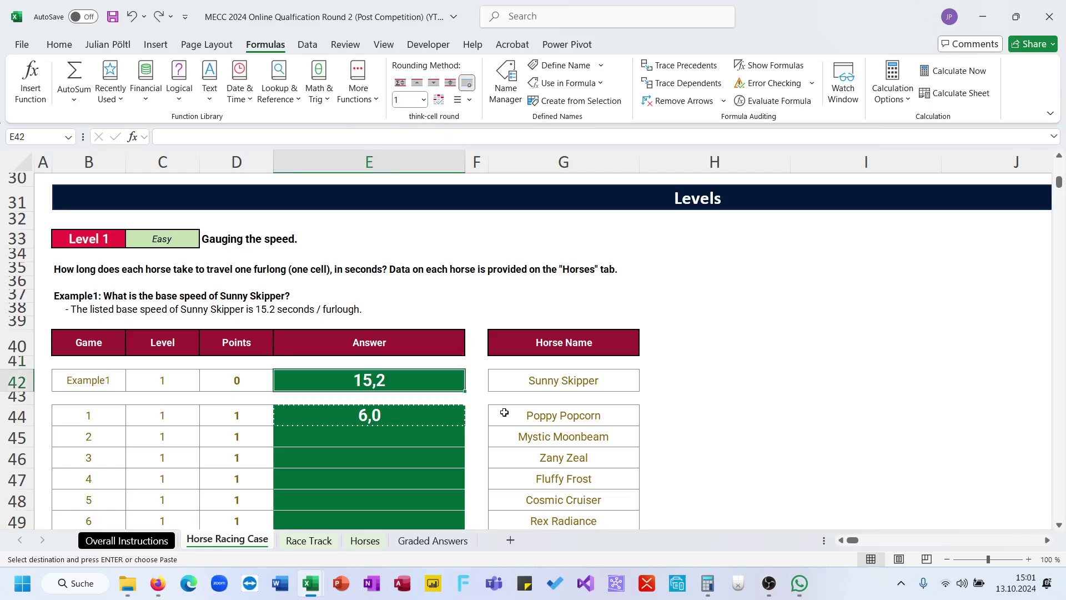
- Fill the E44 lookup formula down through all Level 1 answer cells to E63
left_click(428, 404)
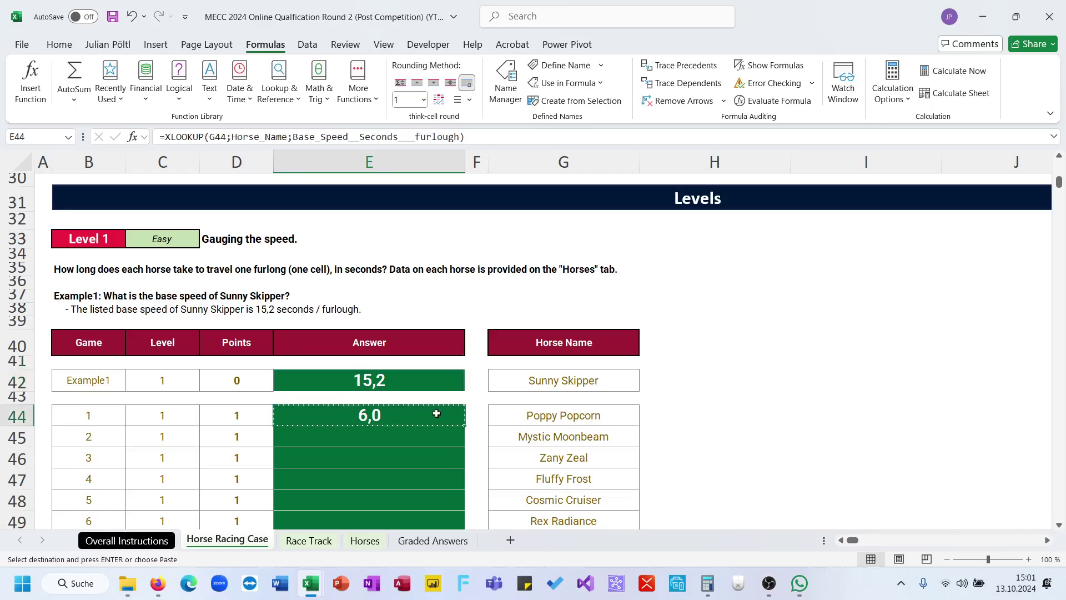
double_click(464, 425)
scroll(464, 428, "down", 5)
scroll(464, 428, "down", 3)
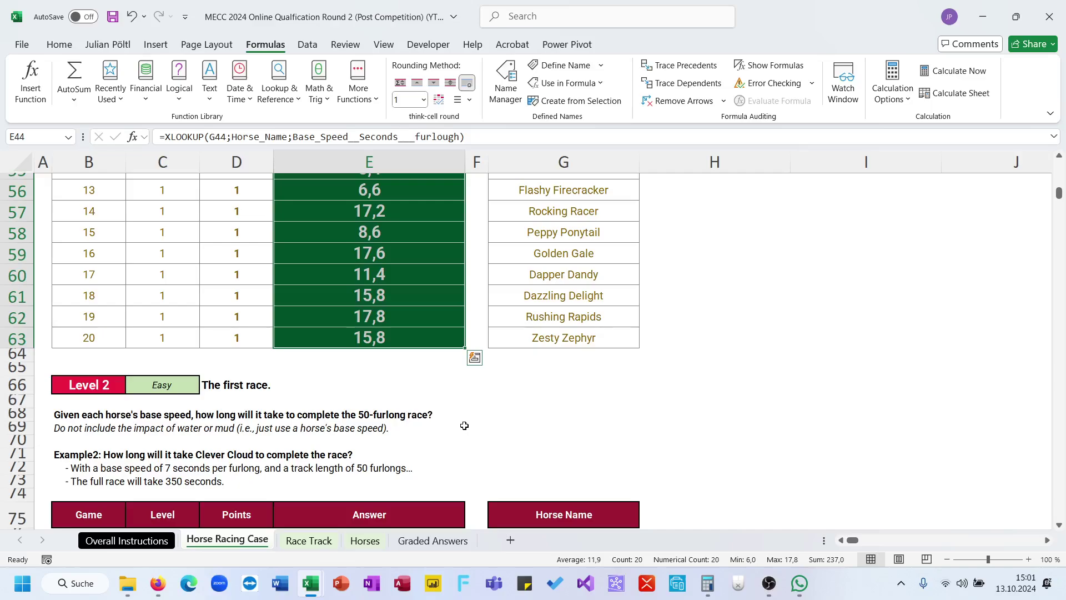
- Copy the lookup formula from E63 to the first Level 2 answer, E79, and append *50 for the full race
scroll(464, 425, "down", 4)
scroll(394, 330, "up", 3)
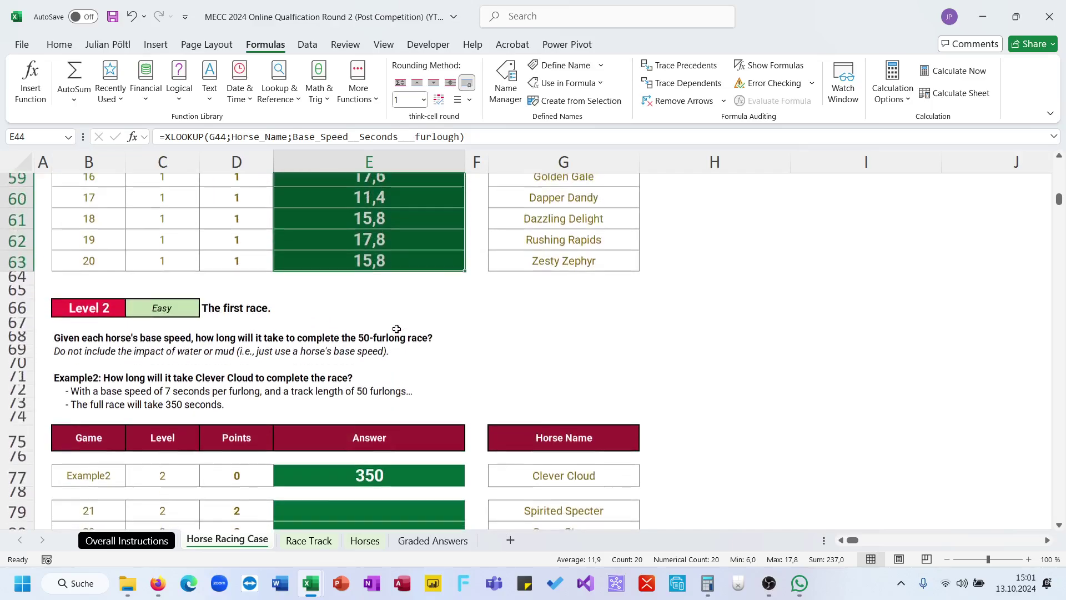
left_click(371, 261)
key("ctrl+c")
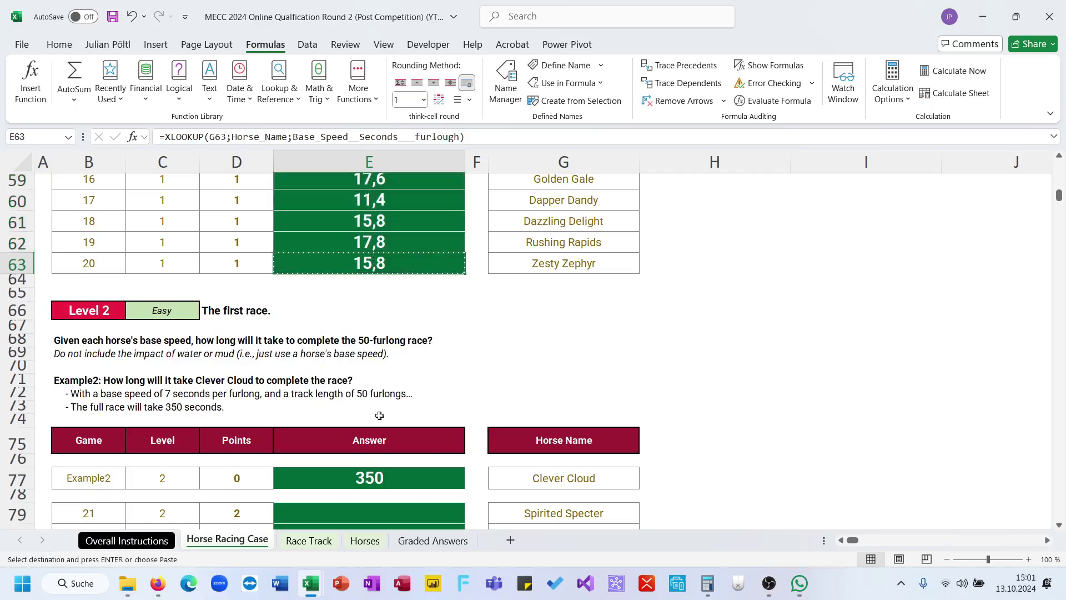
left_click(386, 517)
key("Return")
left_click(503, 138)
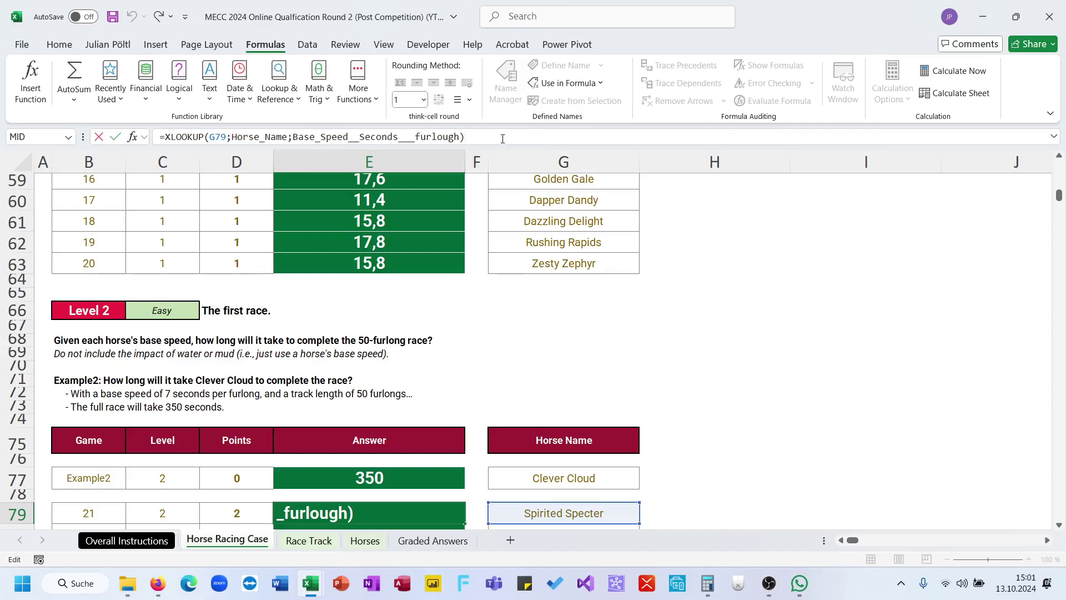
type("*50")
key("Return")
key("Up")
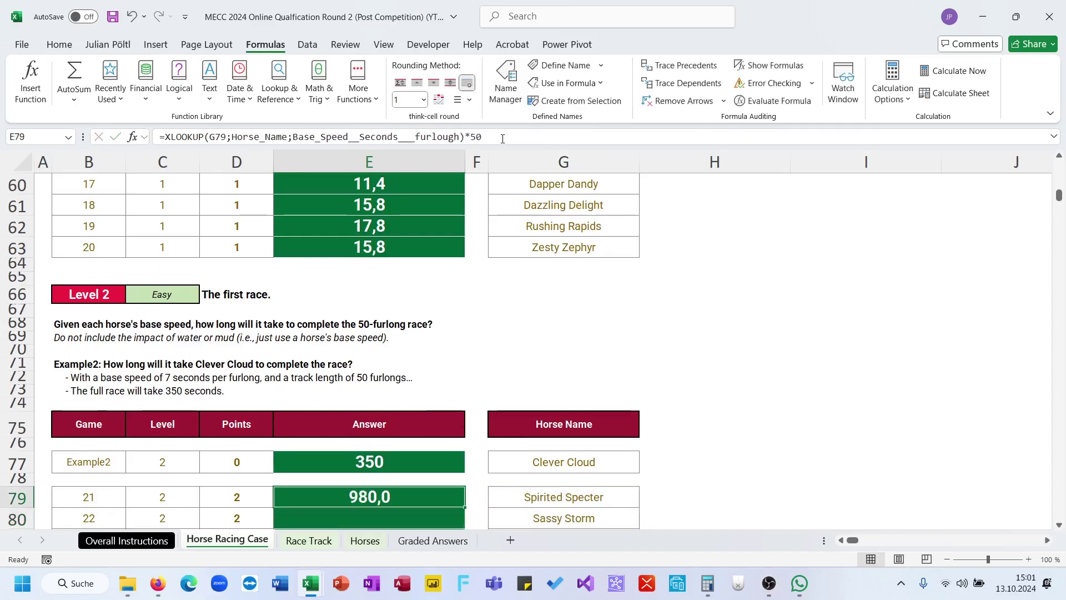
- Copy the E79 race-time formula into the Example2 answer cell E77 as a check
key("ctrl+c")
key("Up")
key("Up")
key("ctrl+v")
key("Escape")
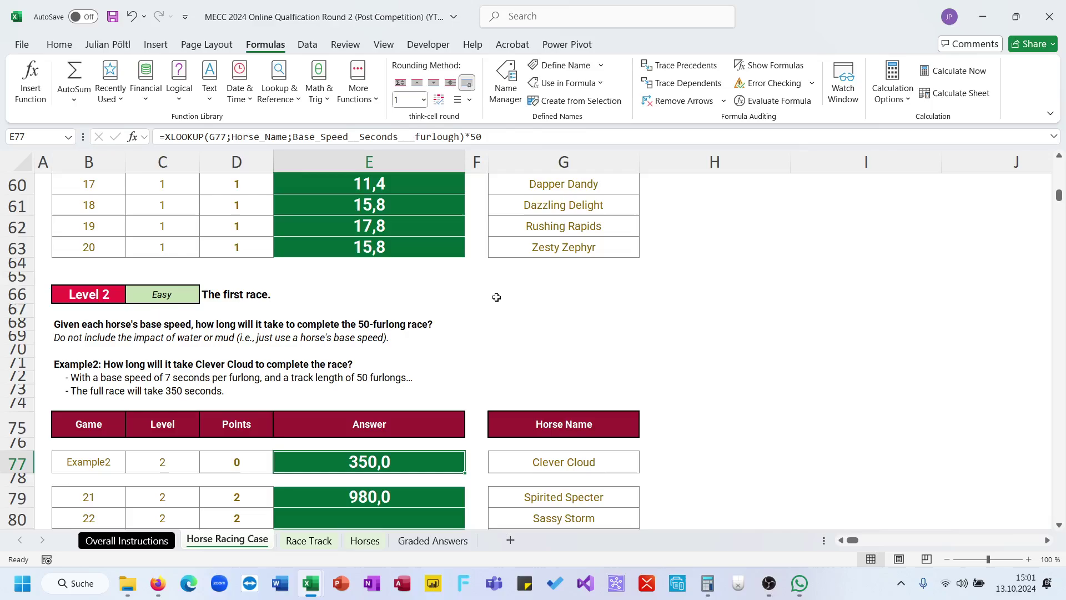
- Fill the E79 race-time formula down through the remaining Level 2 answer cells
left_click(401, 324)
left_click(509, 325)
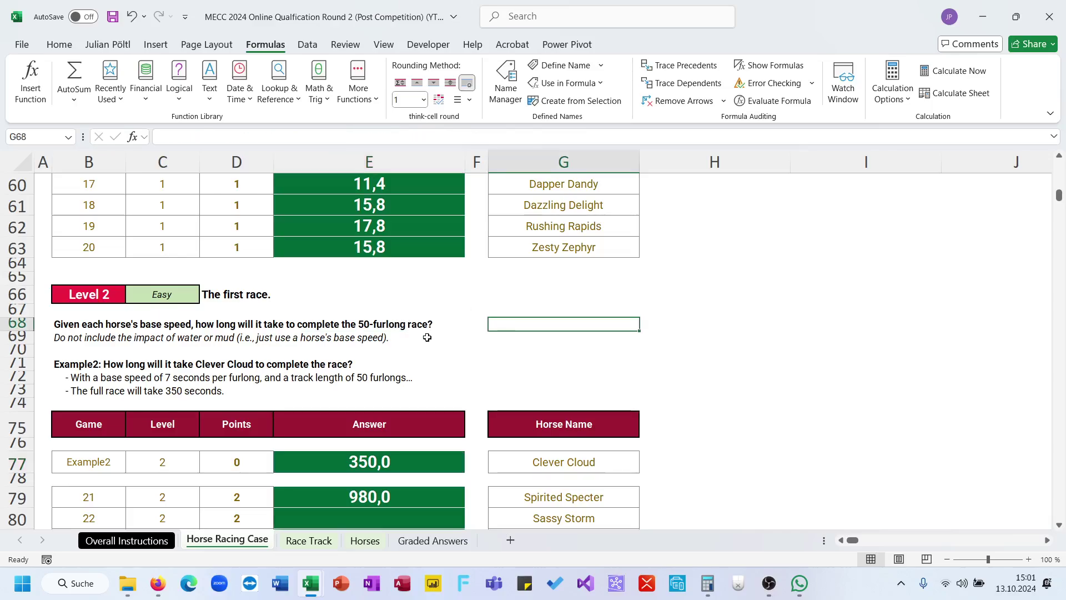
scroll(381, 417, "down", 1)
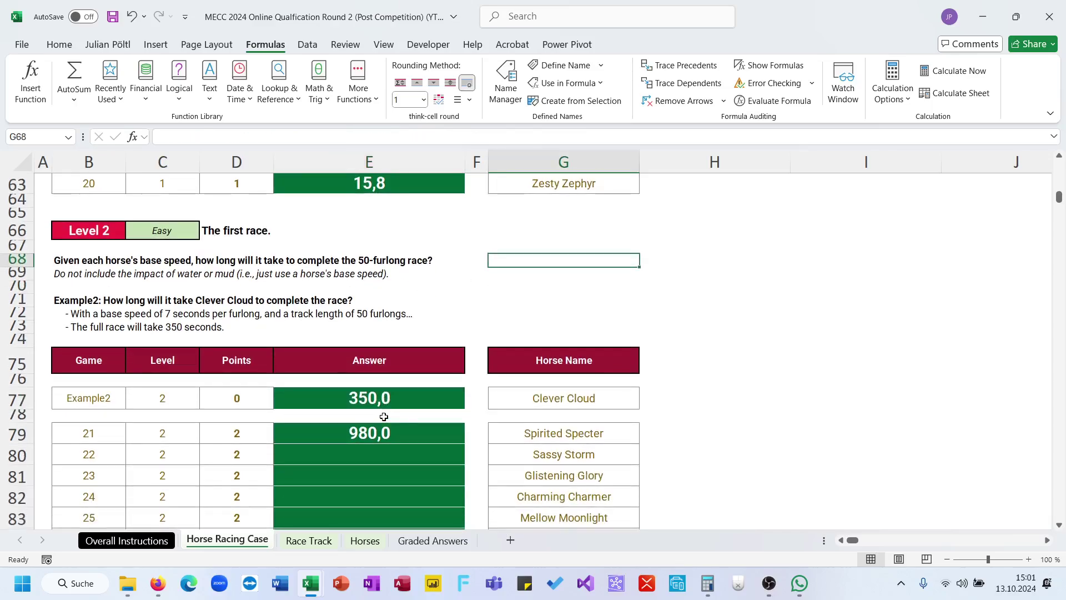
left_click(423, 437)
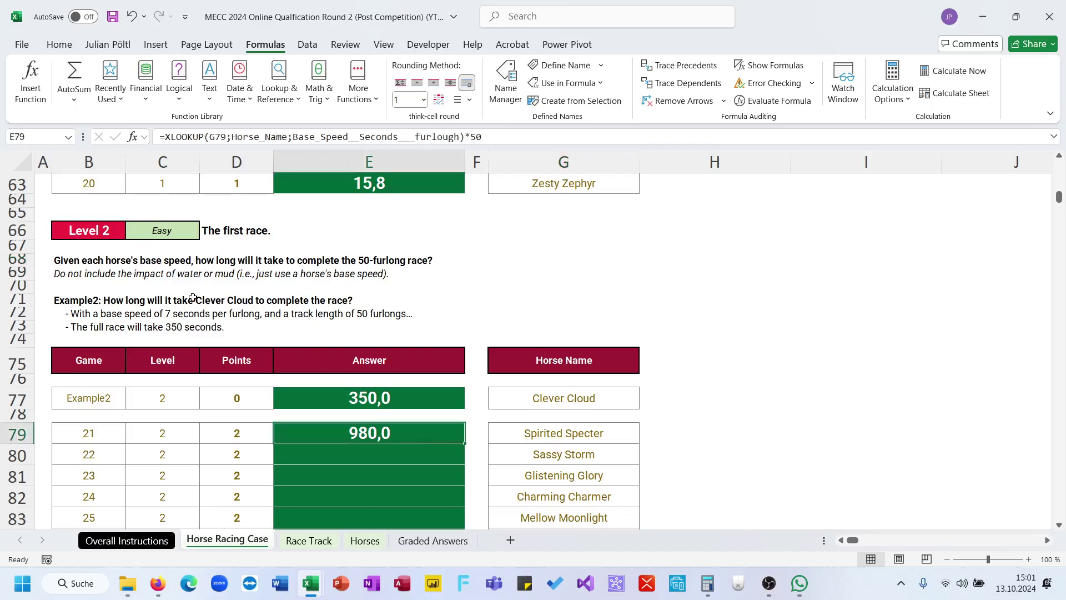
double_click(465, 443)
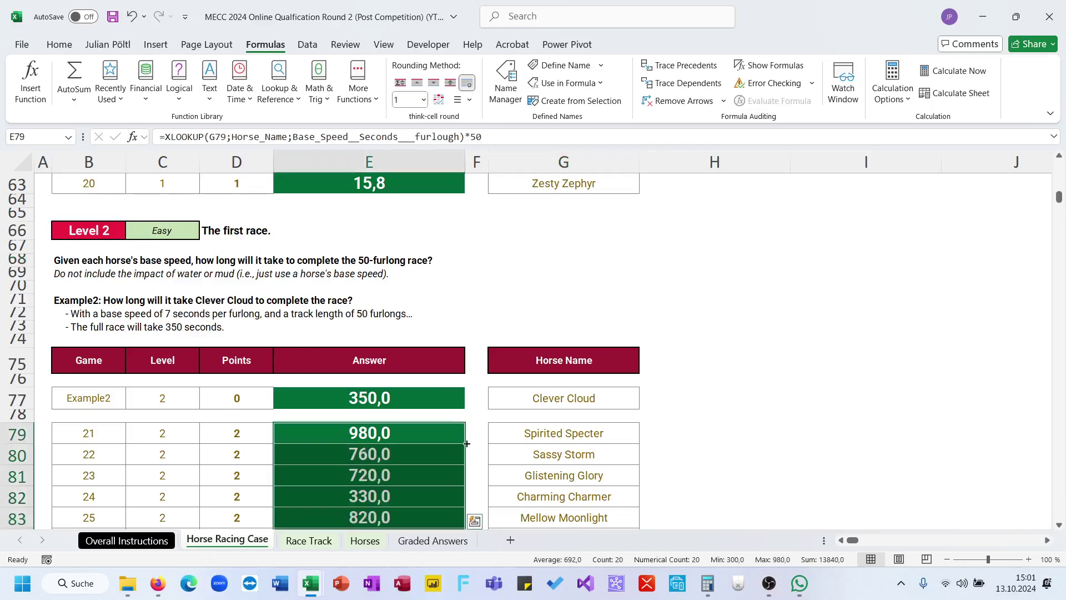
- Examine the Level 3 track-section questions and compare them with the coloured sections on the Race Track sheet
scroll(378, 445, "down", 12)
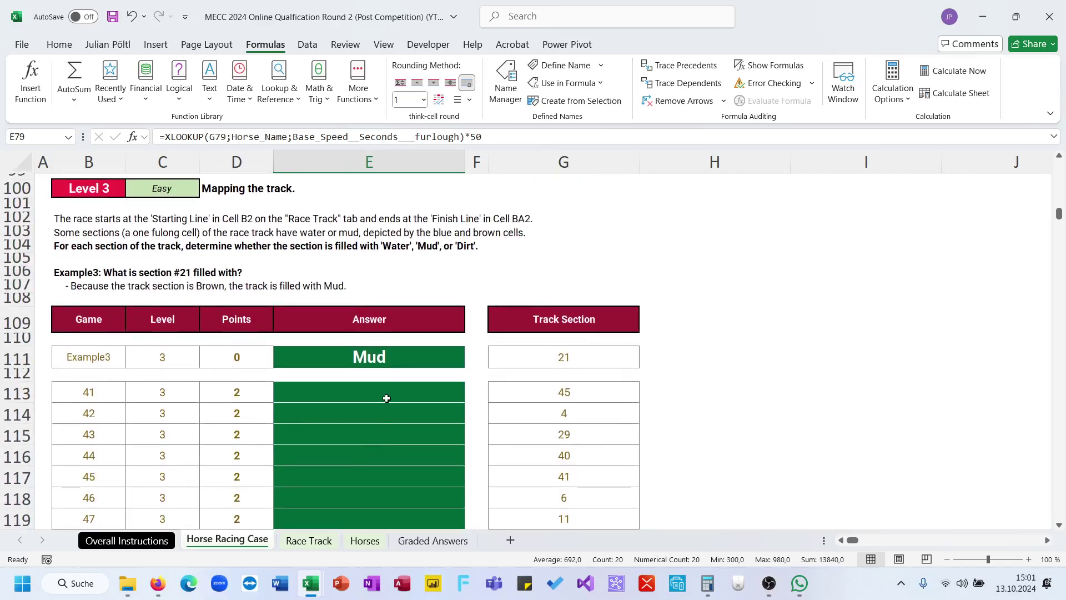
left_click(387, 398)
left_click(308, 540)
left_click(364, 417)
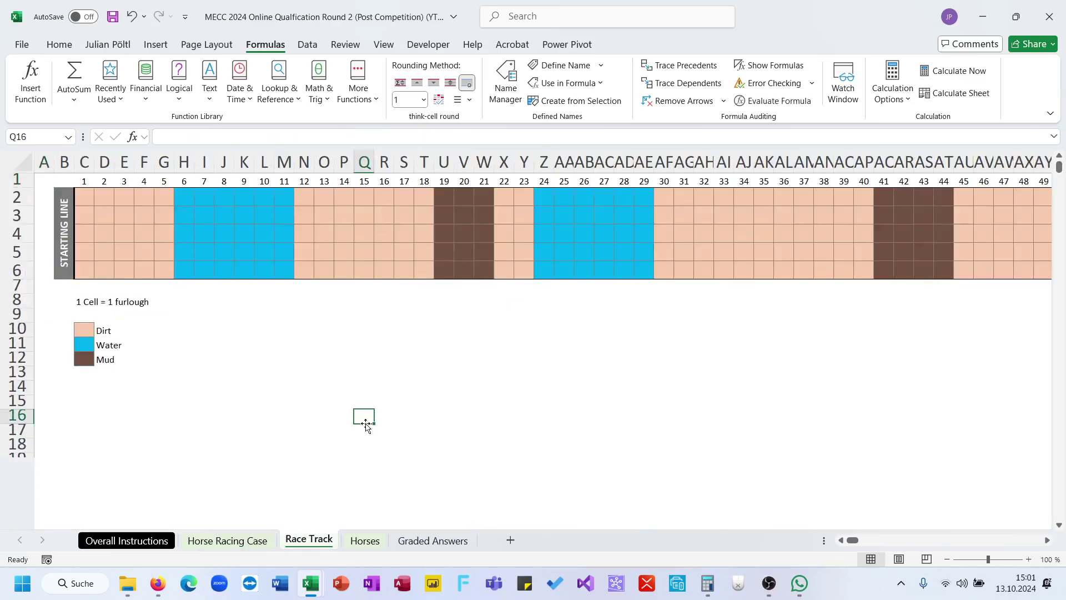
left_click(260, 543)
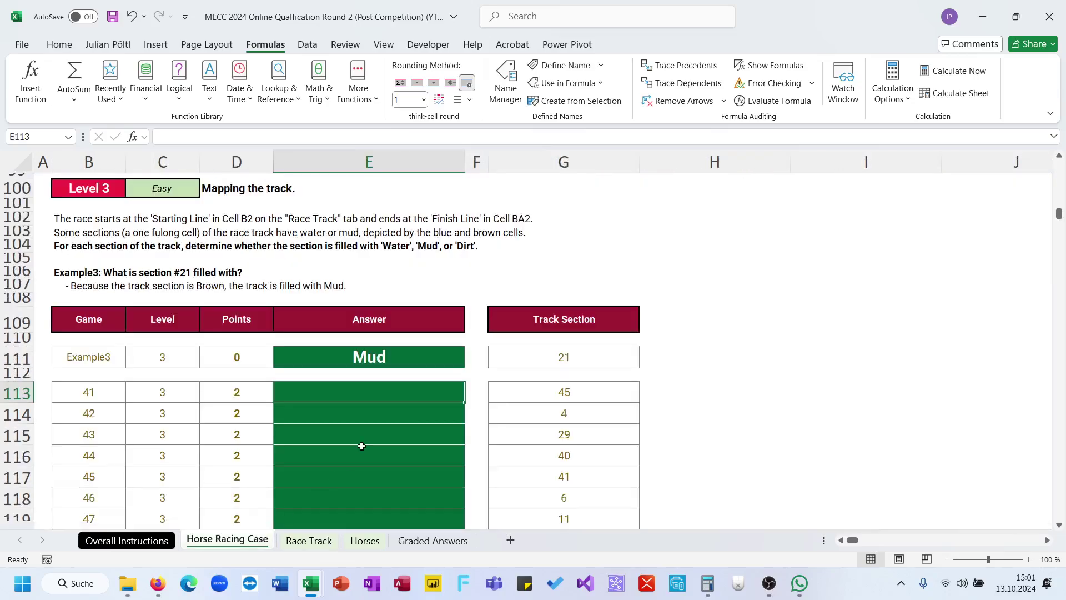
scroll(361, 446, "up", 1)
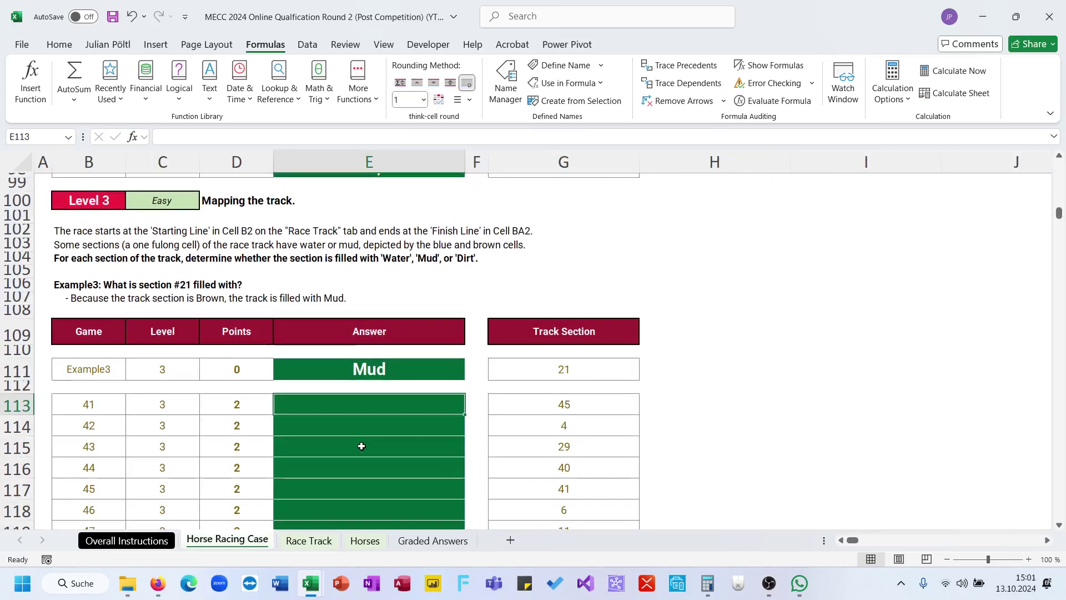
- On the Race Track sheet, replace all empty cells matching the dirt-coloured cell format with Dirt
left_click(322, 540)
left_click(253, 342)
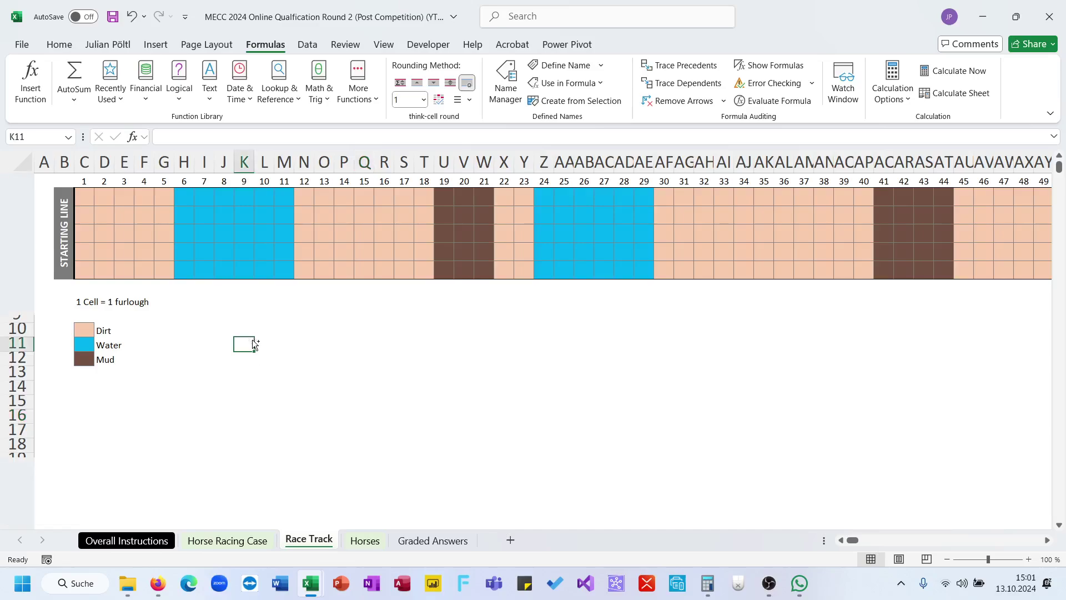
key("ctrl+h")
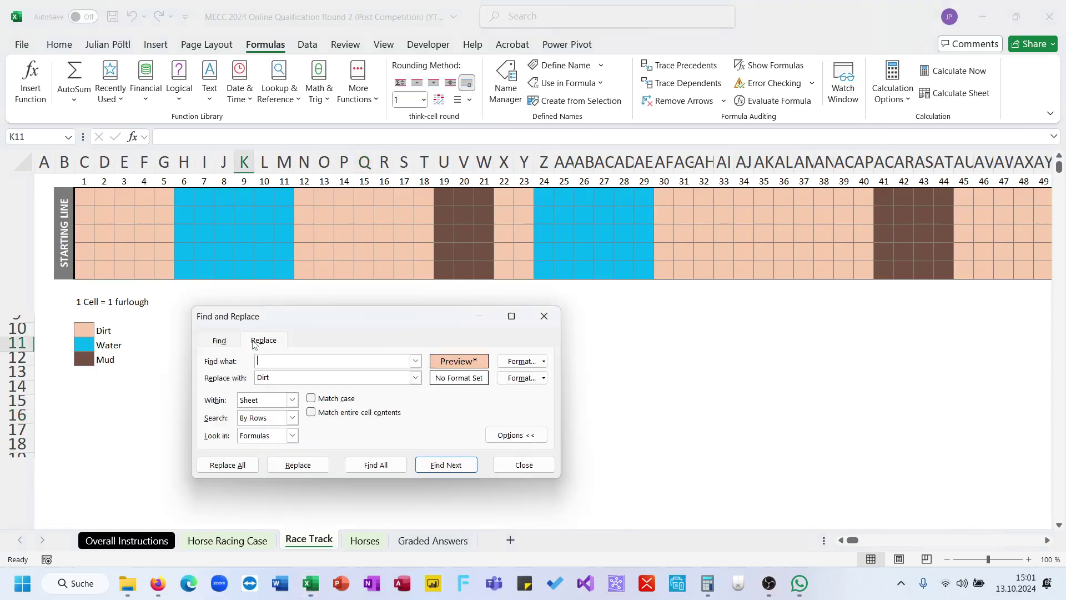
left_click(544, 361)
left_click(555, 395)
left_click(364, 233)
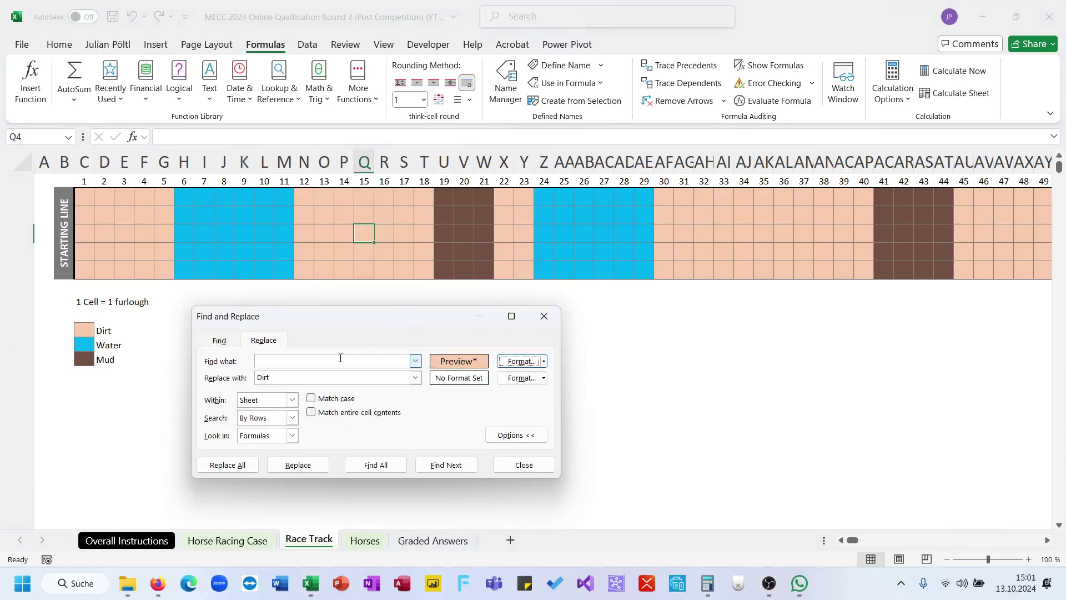
left_click(242, 466)
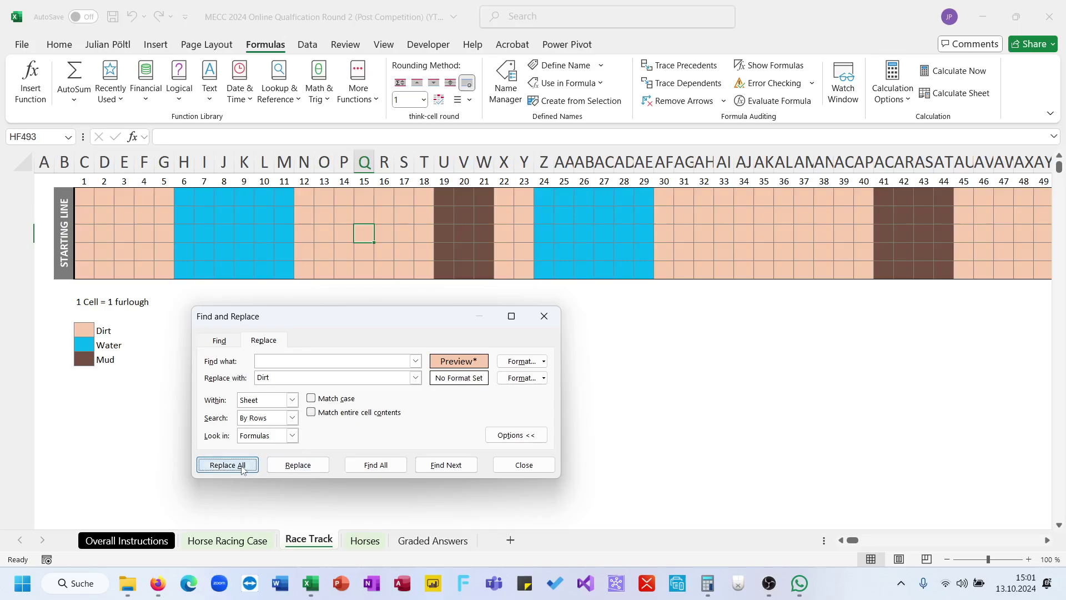
left_click(541, 327)
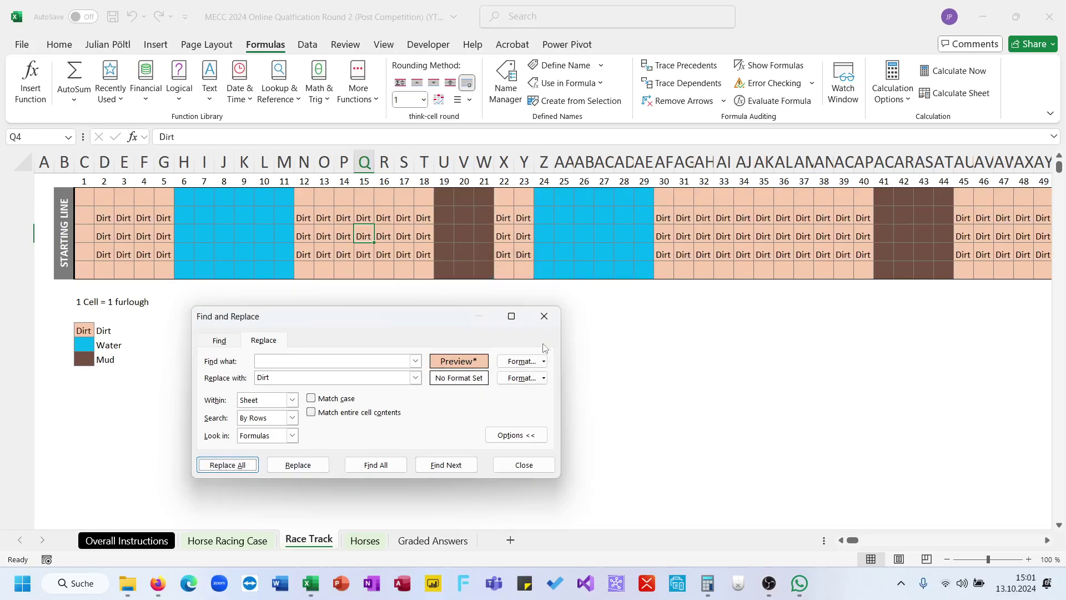
left_click(532, 465)
- Copy a cell containing Dirt over all rows of track sections 1 to 5, C2:G6
left_click(301, 197)
left_click_drag(300, 197, 436, 197)
left_click(332, 241)
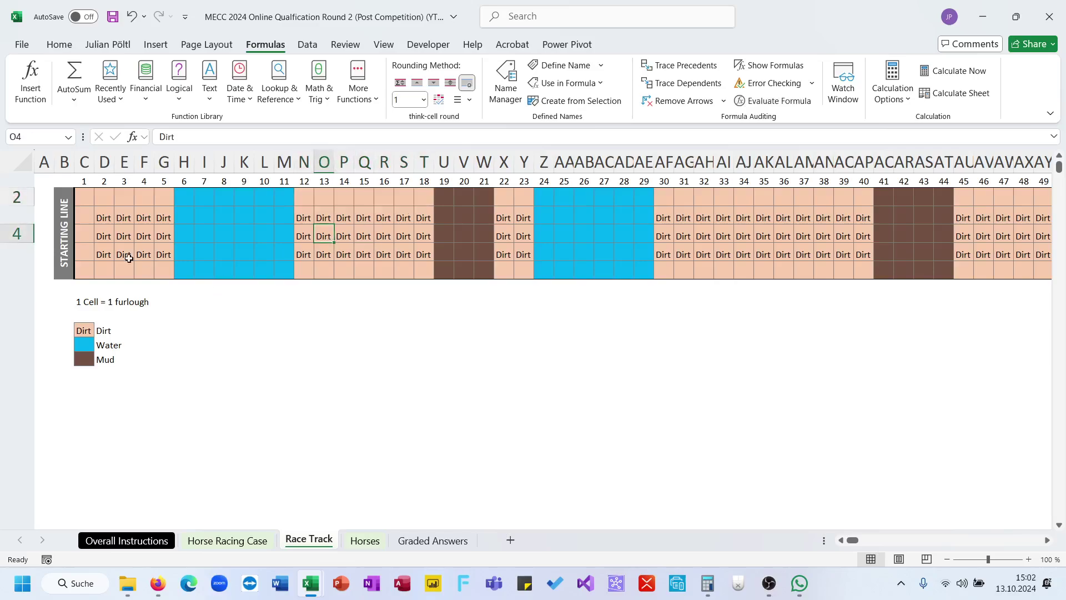
left_click_drag(85, 218, 83, 255)
left_click(118, 227)
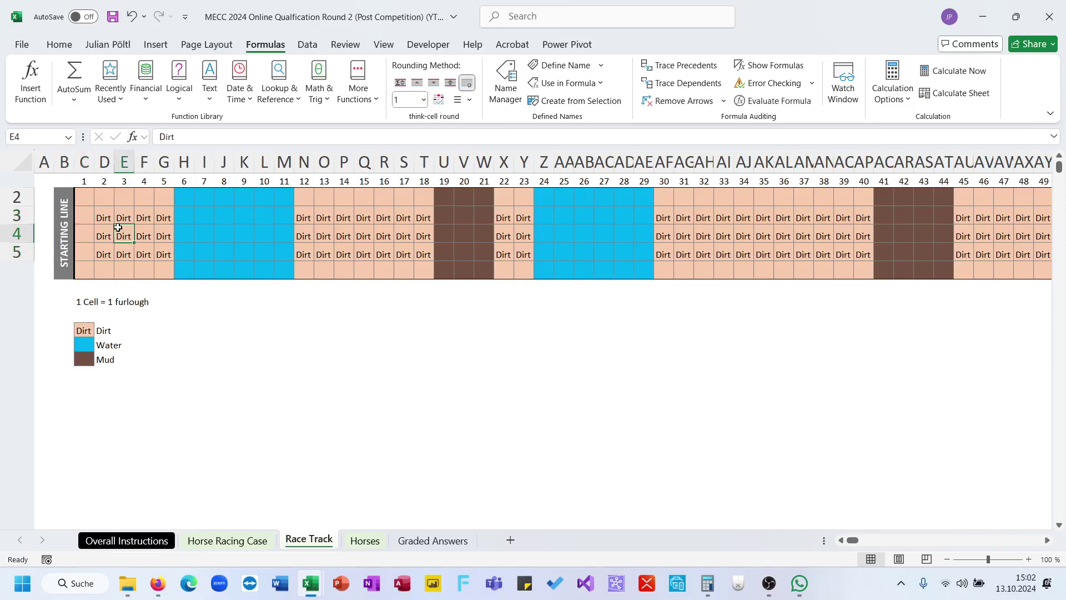
key("ctrl+c")
left_click_drag(89, 198, 155, 265)
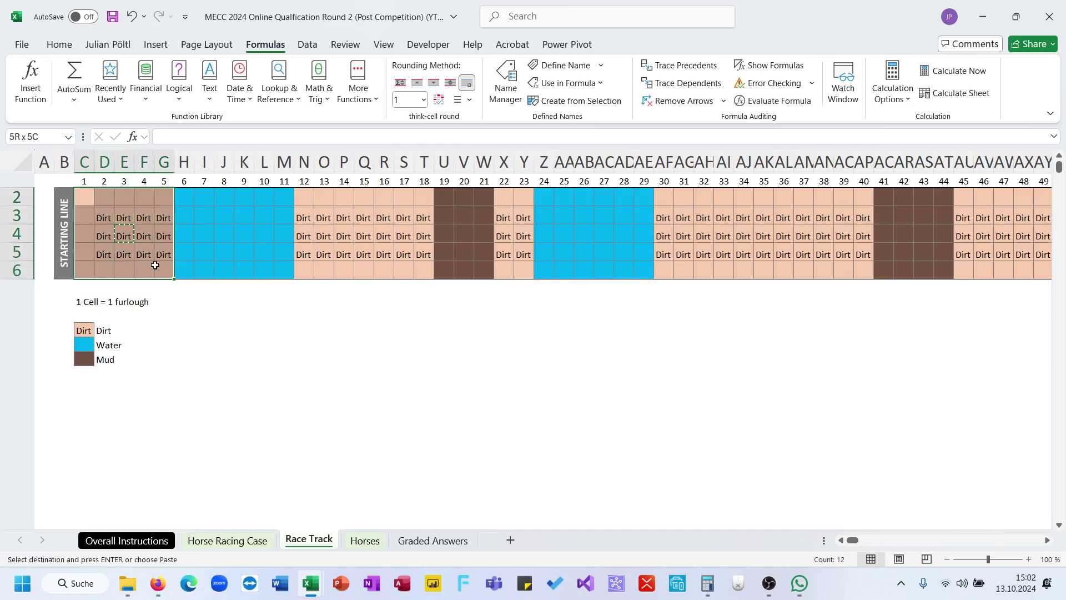
key("ctrl+v")
- Paste the copied Dirt cell over all rows of track sections 12–18, 22–23, 30–40 and 45–50
left_click_drag(302, 197, 425, 262)
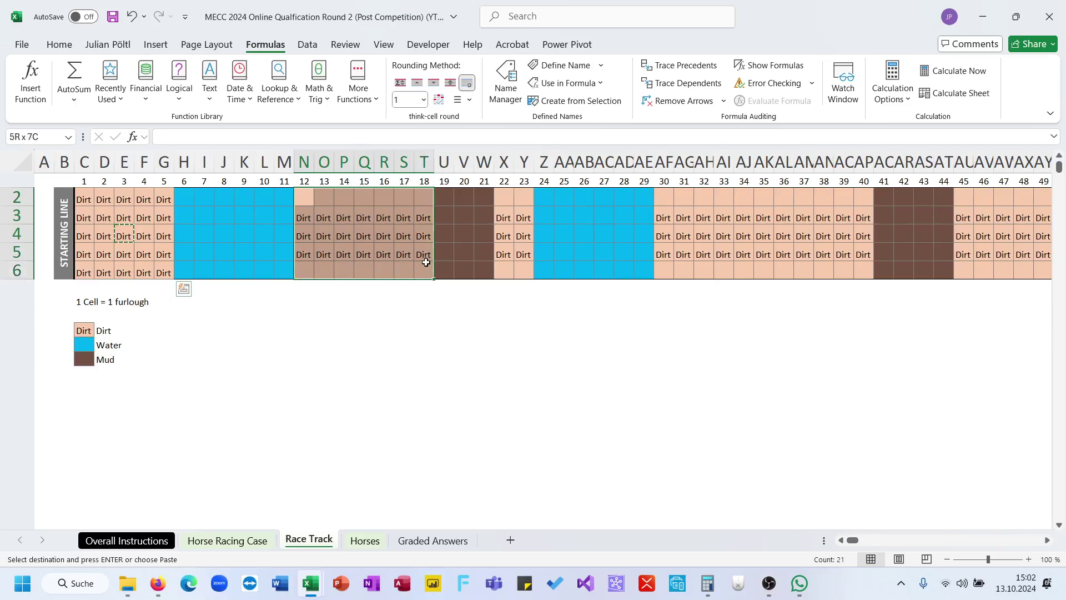
key("ctrl+v")
left_click_drag(504, 196, 524, 272)
key("ctrl+v")
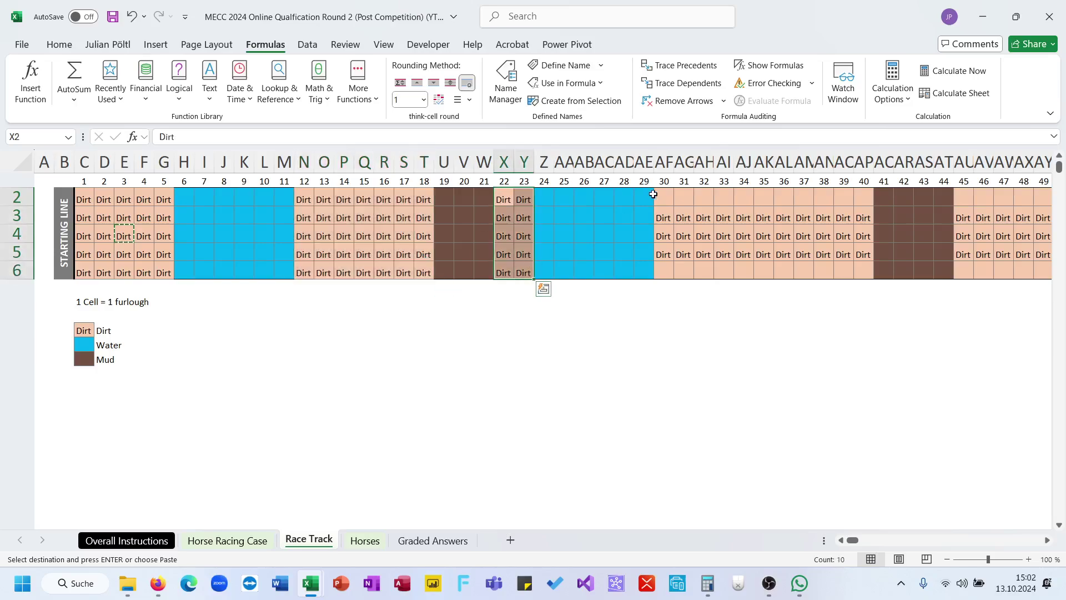
left_click_drag(653, 193, 858, 272)
key("ctrl+v")
scroll(859, 273, "right", 3)
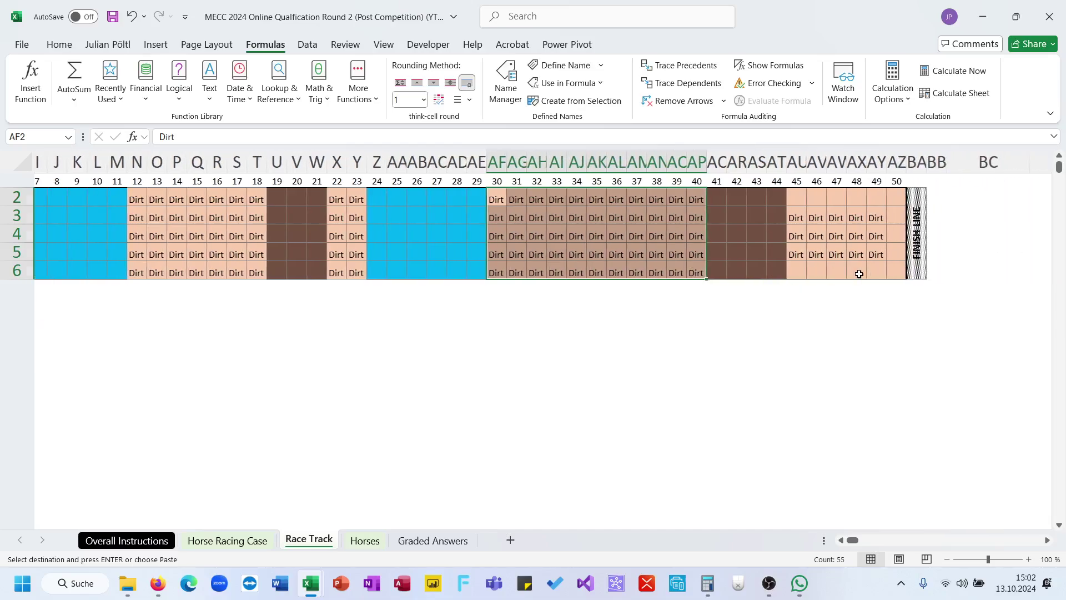
left_click_drag(806, 203, 903, 267)
key("ctrl+v")
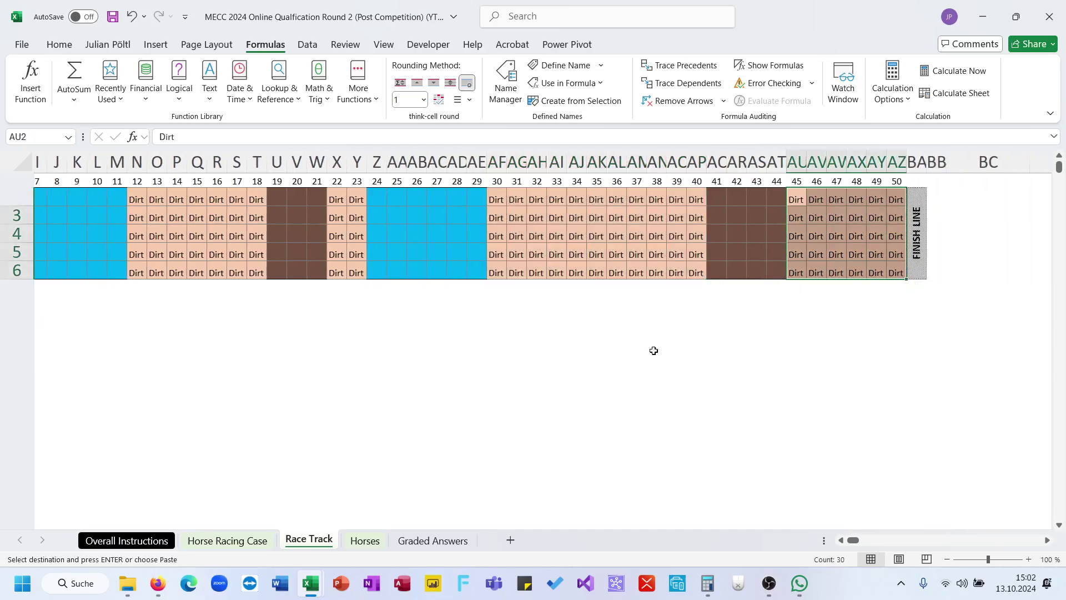
- Copy the Mud legend label into all rows of the brown track sections 19–21 and 41–44
scroll(653, 350, "left", 5)
left_click(105, 359)
key("ctrl+c")
left_click(444, 197)
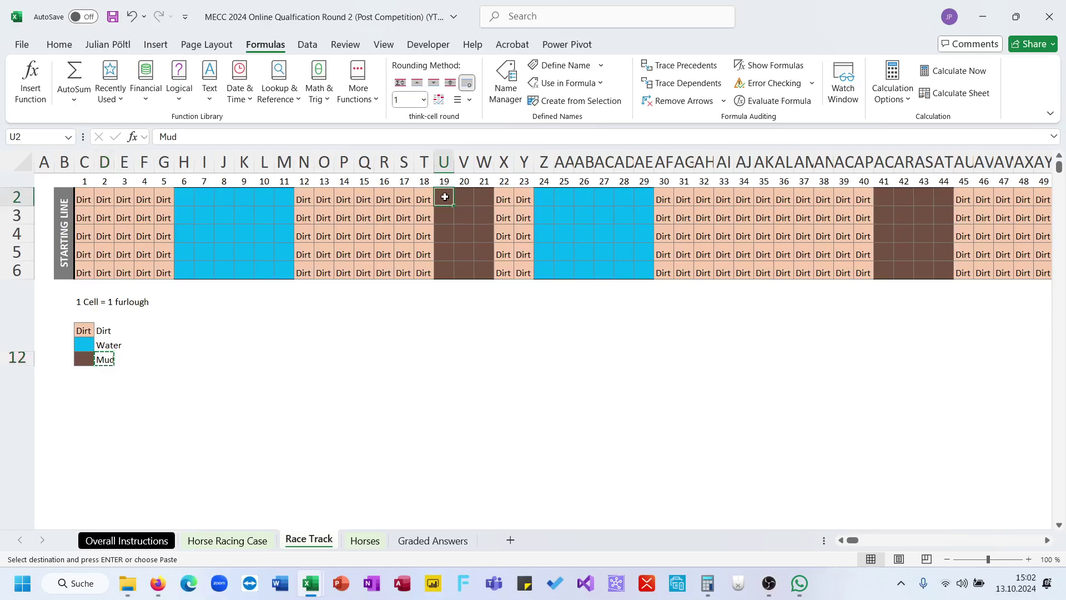
left_click_drag(445, 197, 484, 270)
key("ctrl+v")
left_click_drag(886, 201, 936, 270)
key("ctrl+v")
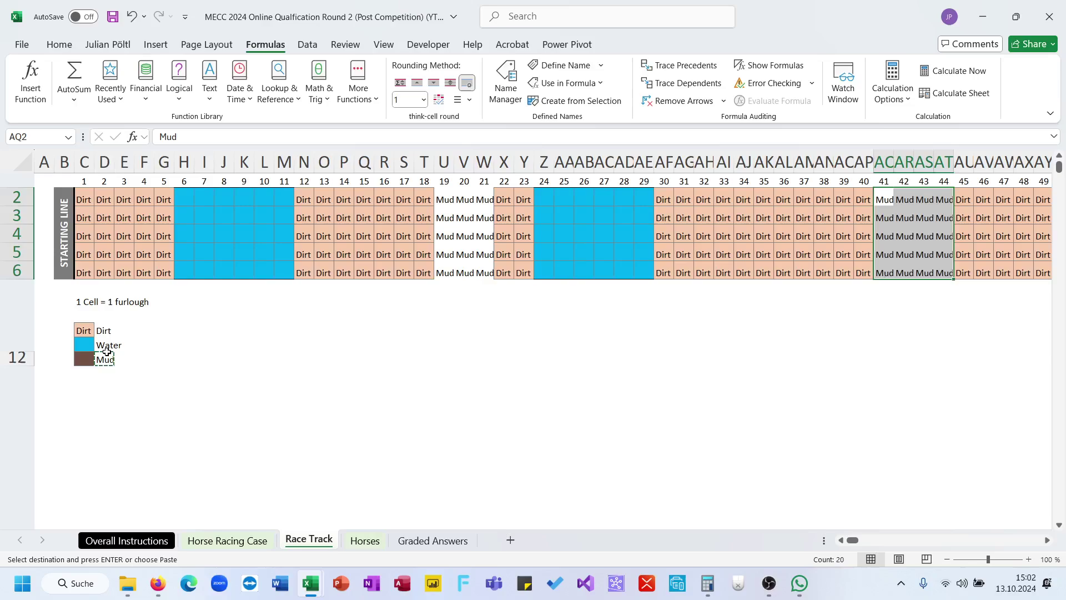
- Copy the Water legend label into all rows of the blue track sections 6–11 and 24–29
left_click(108, 351)
key("ctrl+c")
left_click_drag(185, 200, 284, 271)
key("ctrl+v")
left_click_drag(544, 197, 640, 272)
key("ctrl+v")
left_click(588, 345)
key("Escape")
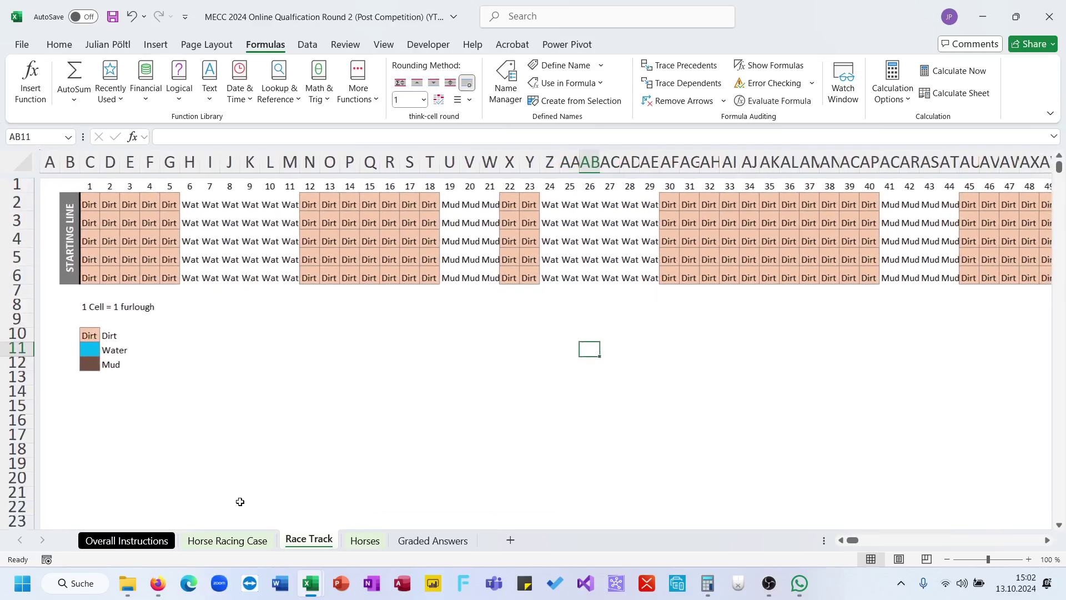
- In the first Level 3 answer cell, E113, enter =INDEX('Race Track'!C2:AZ2;1;G113)
left_click(228, 540)
scroll(391, 418, "down", 1)
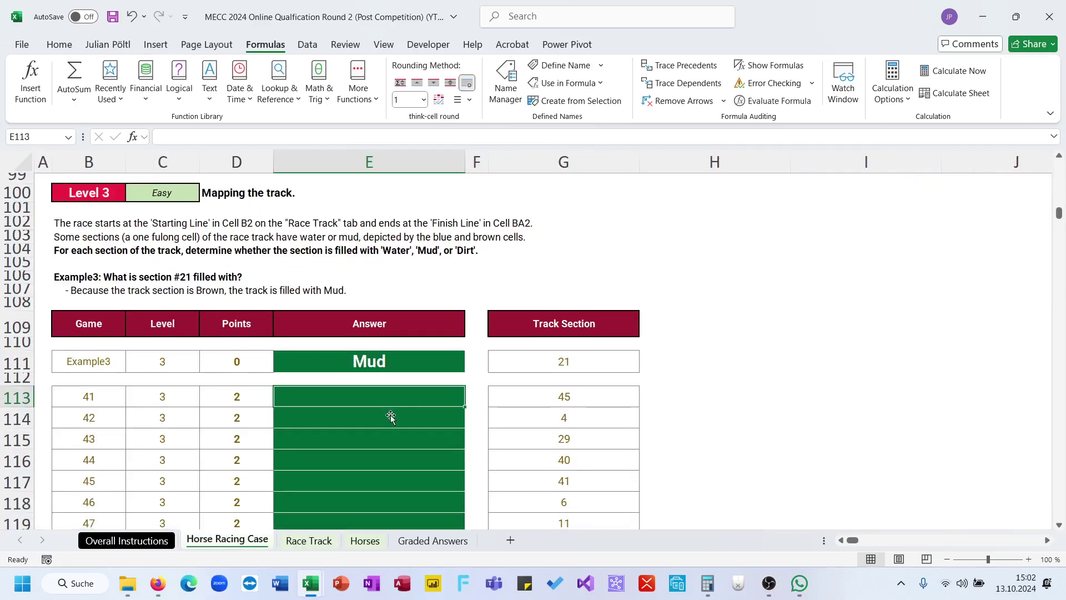
type("=ind")
key("Tab")
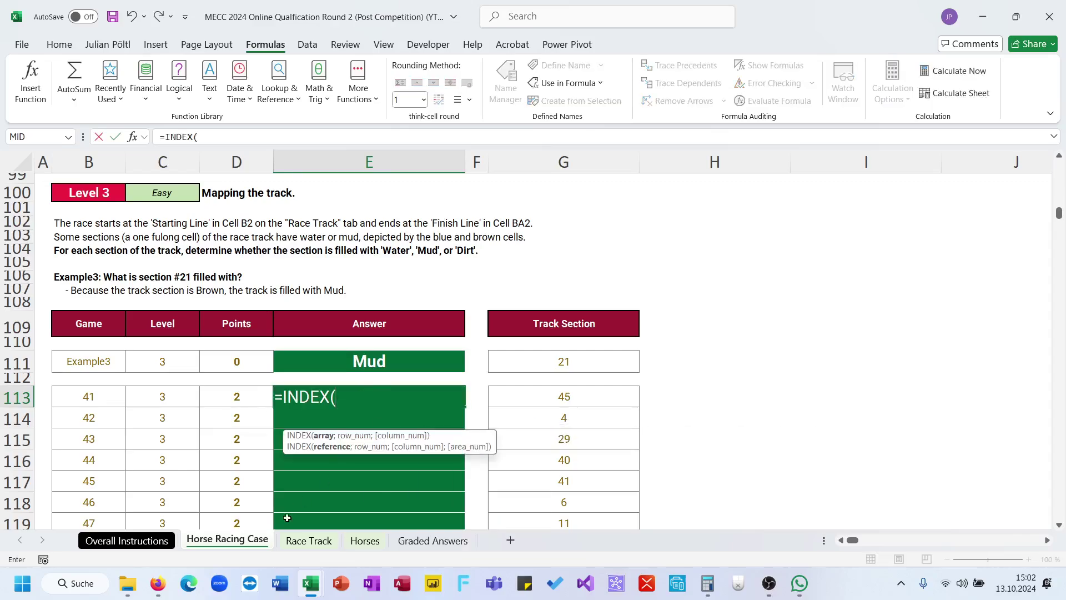
left_click(303, 540)
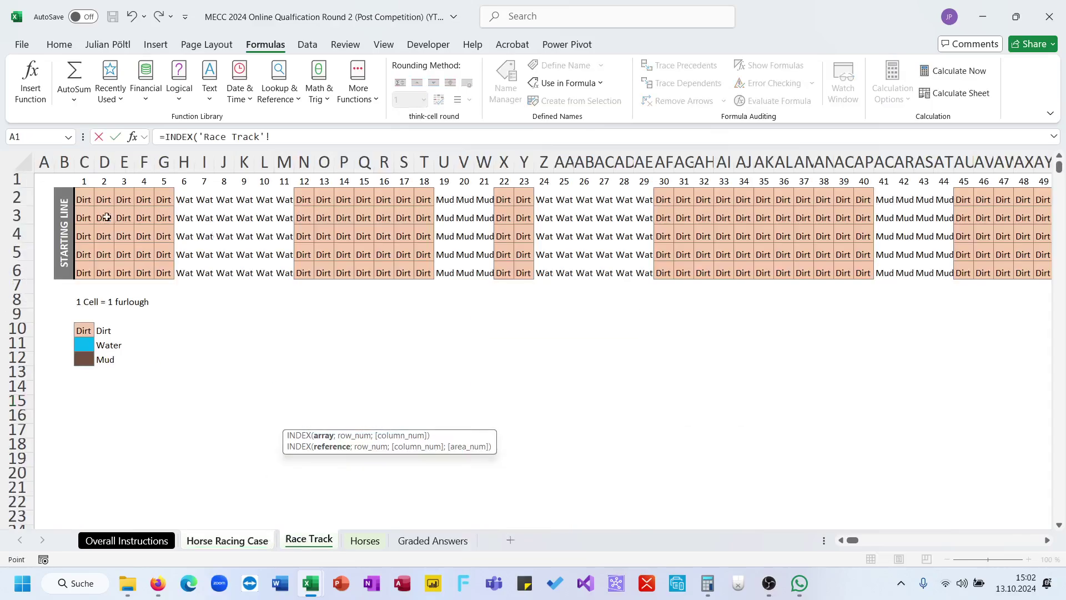
left_click_drag(83, 199, 998, 196)
type(";")
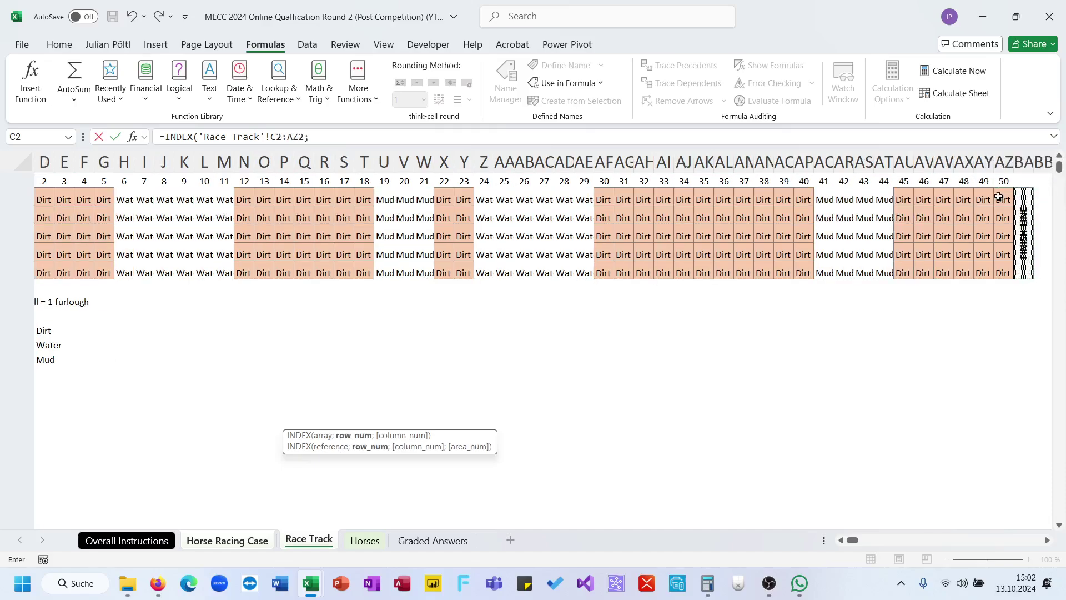
type("1;")
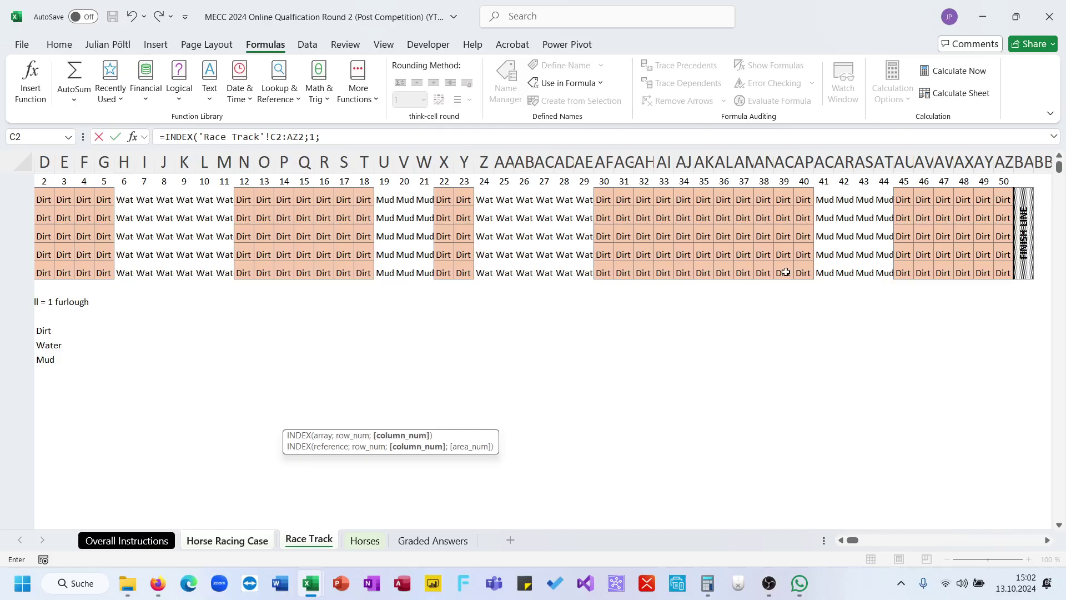
left_click(271, 542)
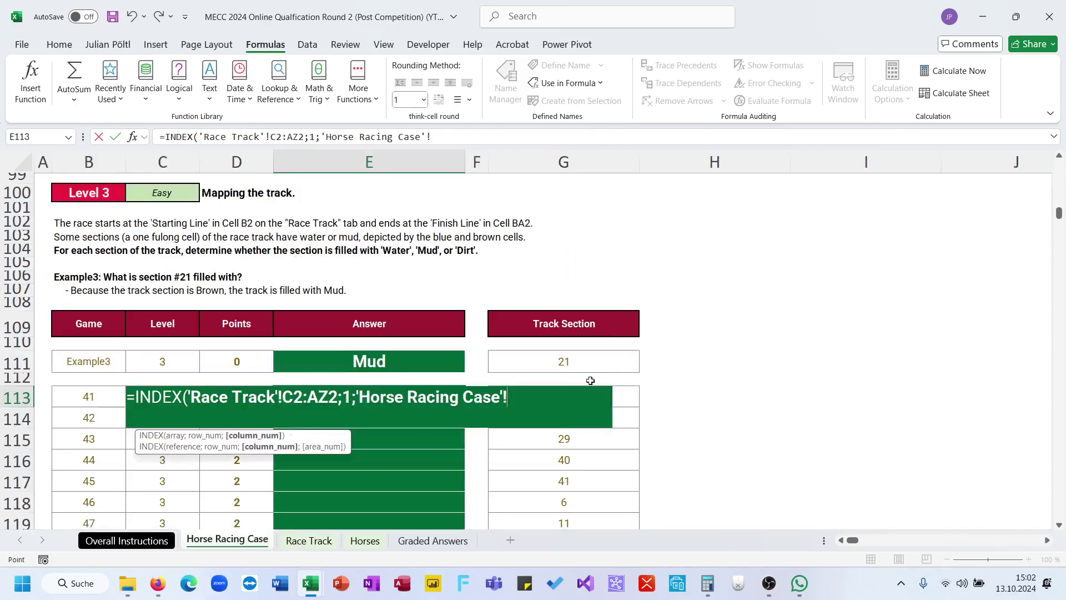
left_click(629, 392)
key("ctrl+Return")
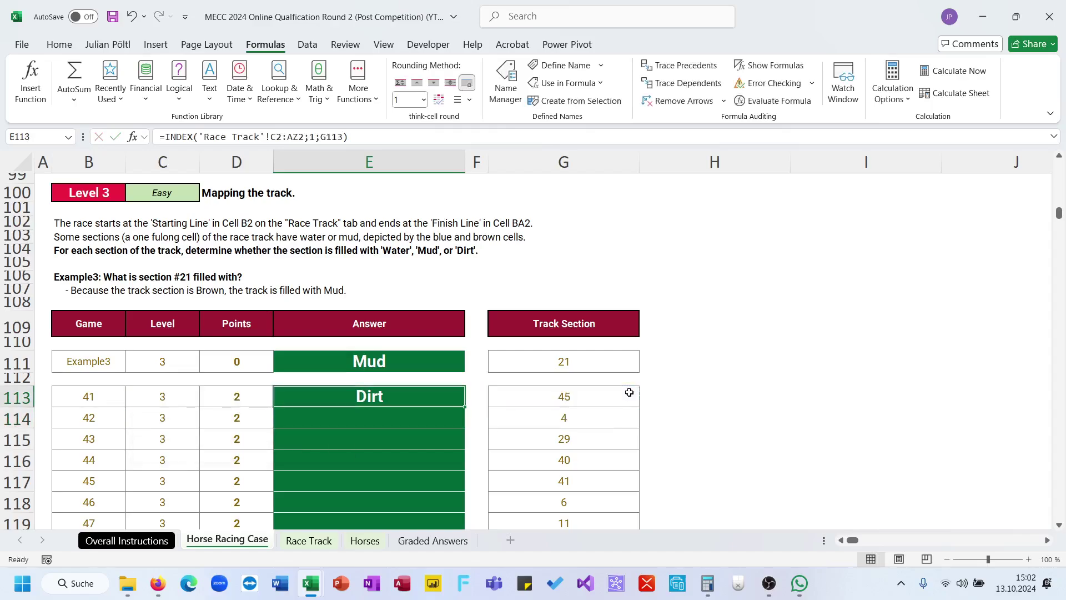
- Enter =XLOOKUP(G113;'Race Track'!C1:AZ1;'Race Track'!C2:AZ2) in the first Level 3 answer cell, E113
type("=xl")
key("Tab")
left_click(606, 407)
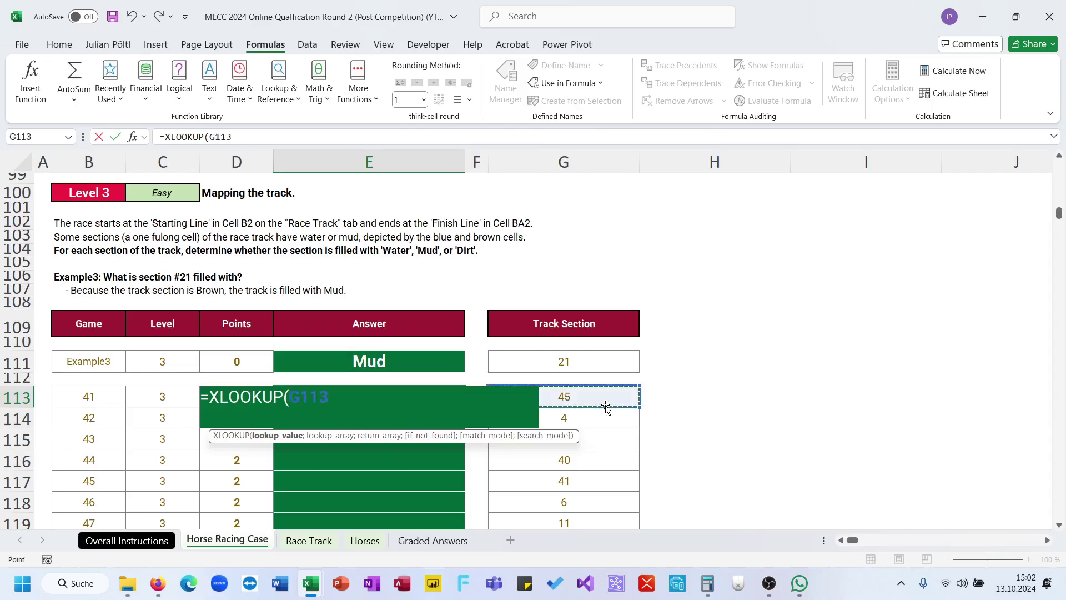
type(";")
left_click(309, 547)
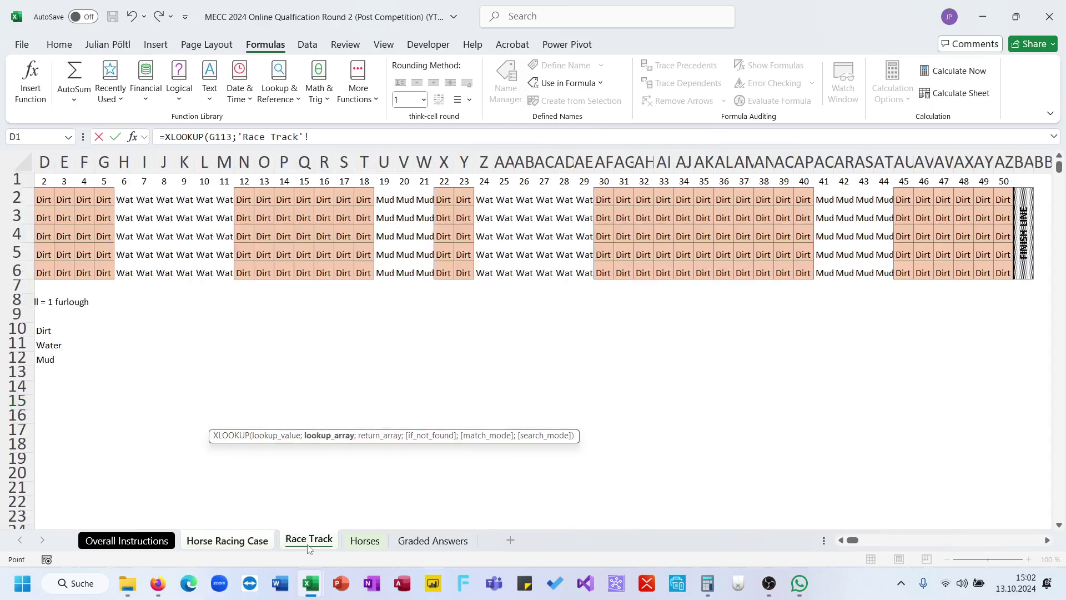
left_click(1005, 179)
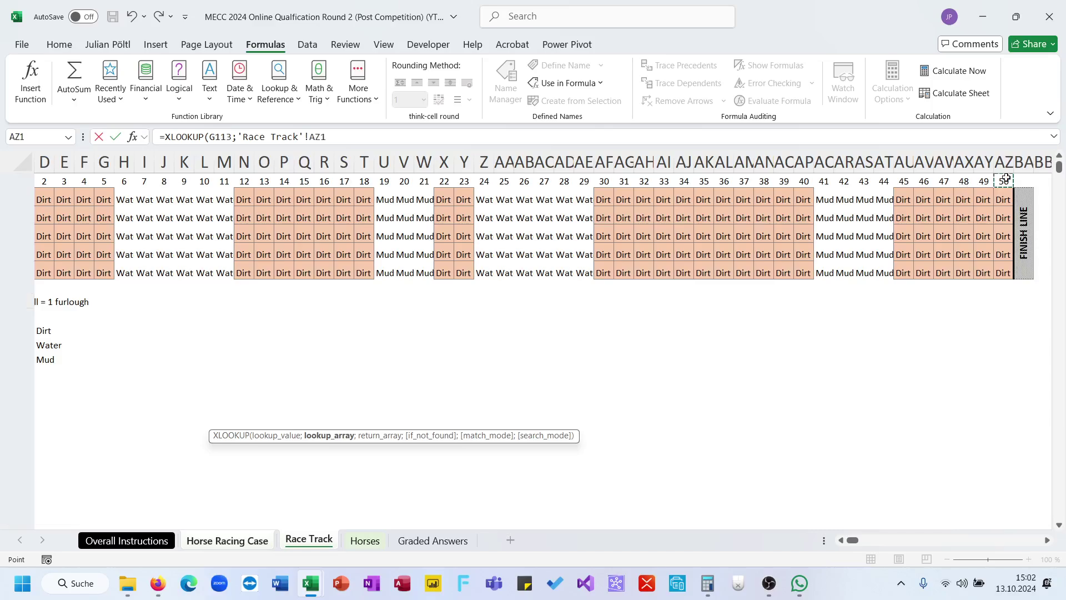
key("ctrl+shift+Left")
type(";")
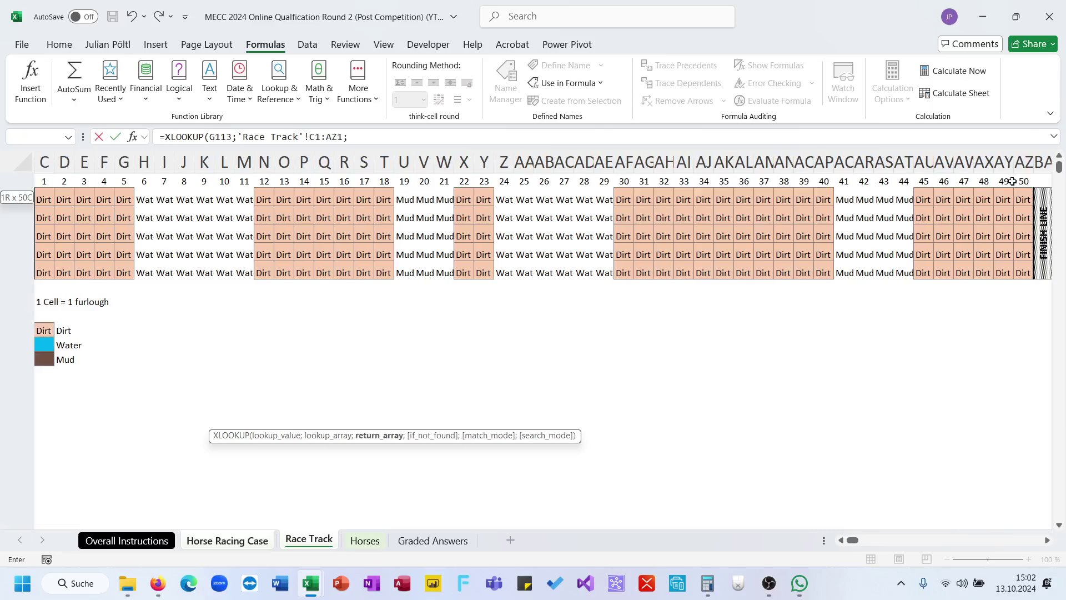
left_click_drag(1022, 196, 76, 192)
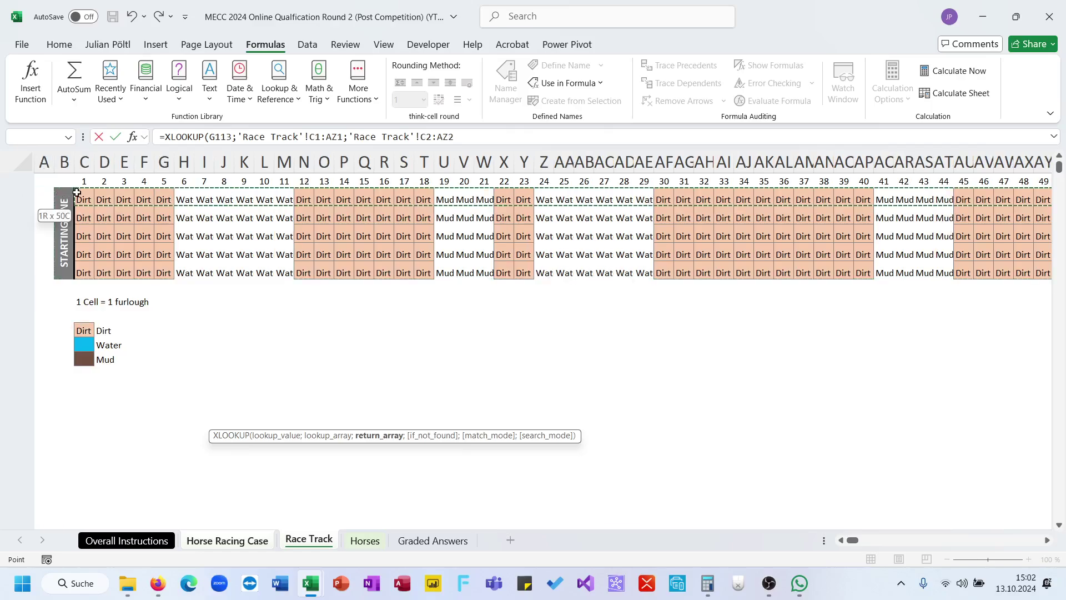
key("Return")
- Make the lookup range in the E113 formula absolute as 'Race Track'!$C$1:$AZ$1
key("Up")
key("ctrl+c")
key("Up")
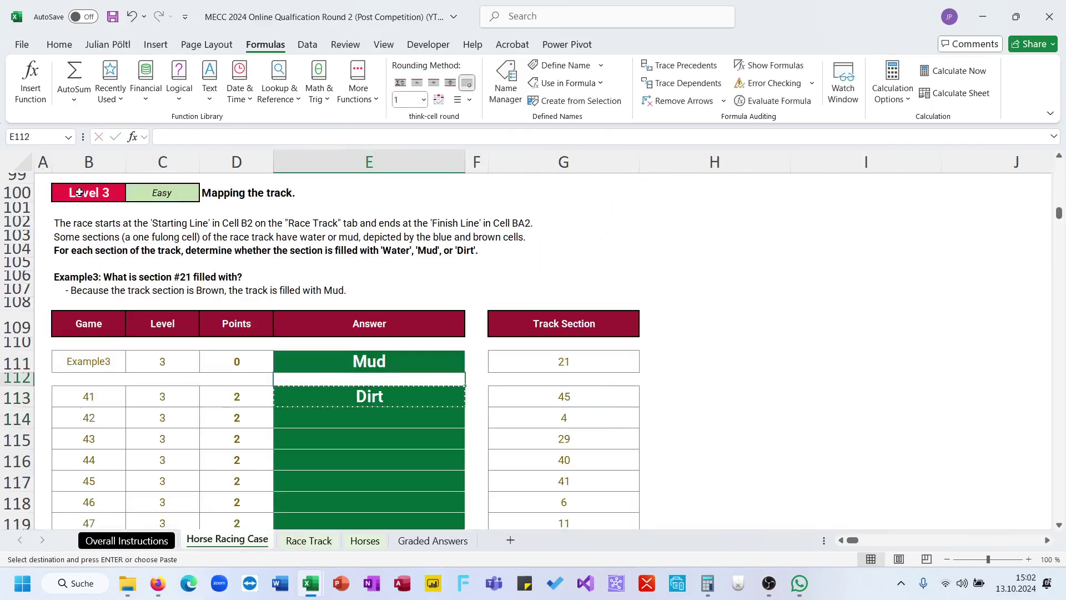
key("Down")
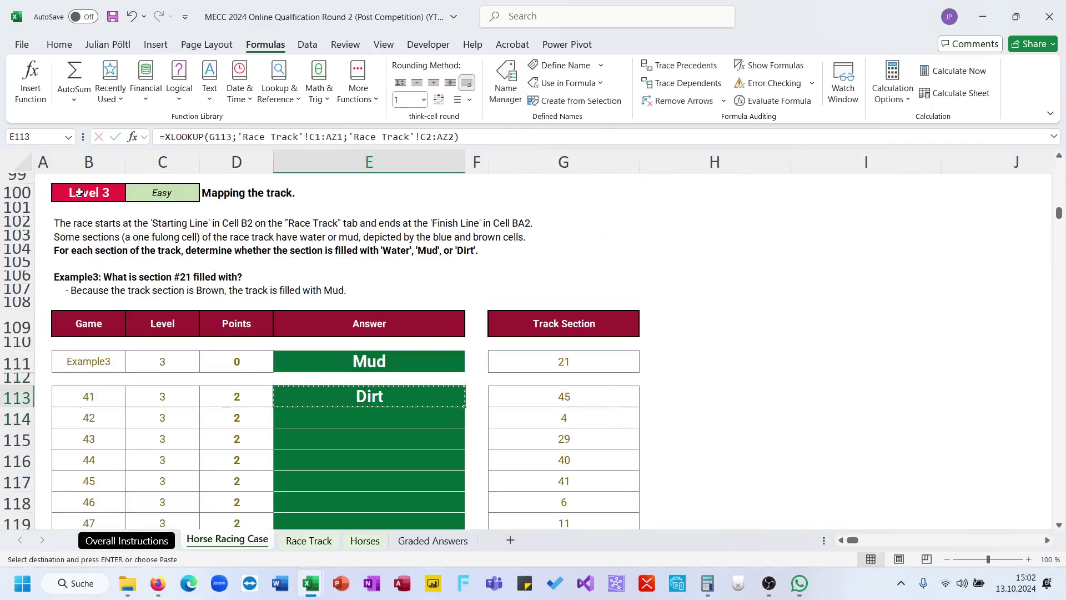
left_click(315, 136)
key("F4")
left_click(344, 137)
key("F4")
key("Return")
key("Up")
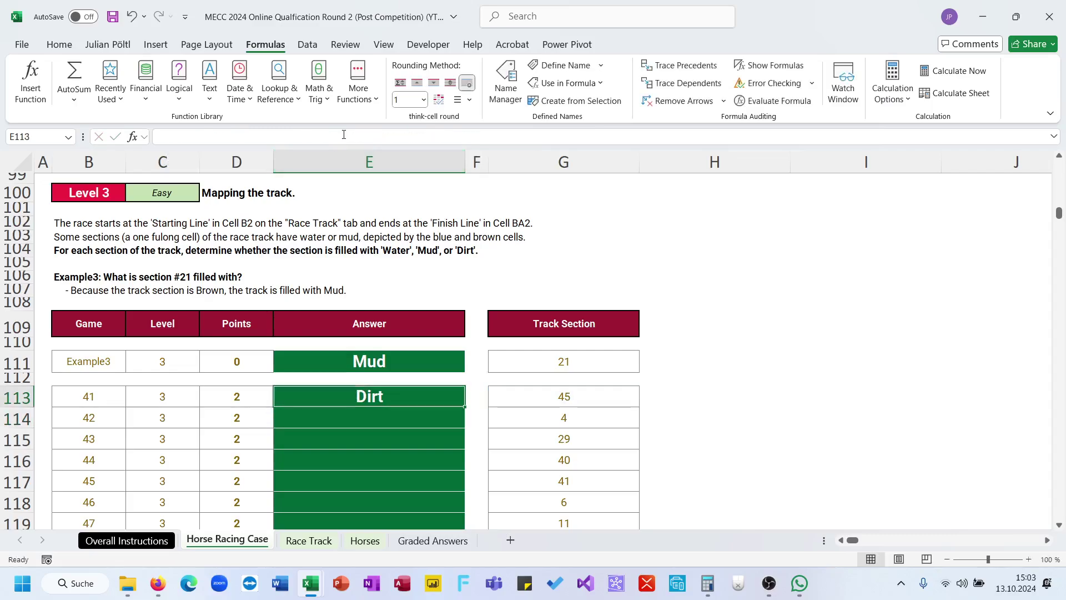
- Copy the E113 lookup formula into the Example3 answer cell E111 as a check
key("ctrl+c")
key("Up")
key("Up")
key("Return")
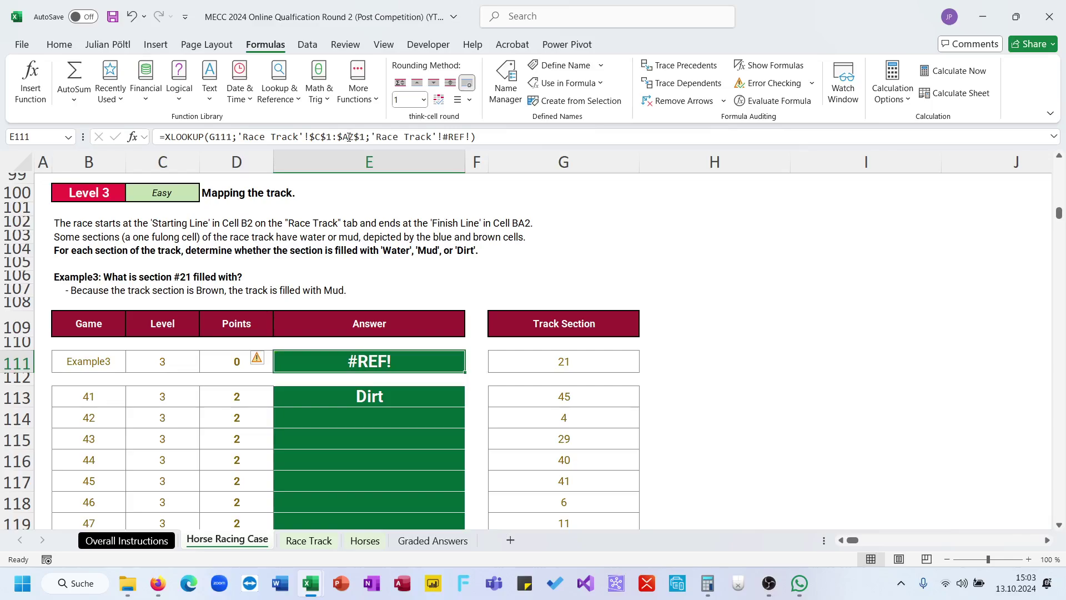
- Make the return range in the E113 lookup formula absolute as 'Race Track'!$C$2:$AZ$2
left_click(344, 137)
key("Escape")
left_click(464, 396)
left_click(447, 132)
key("F4")
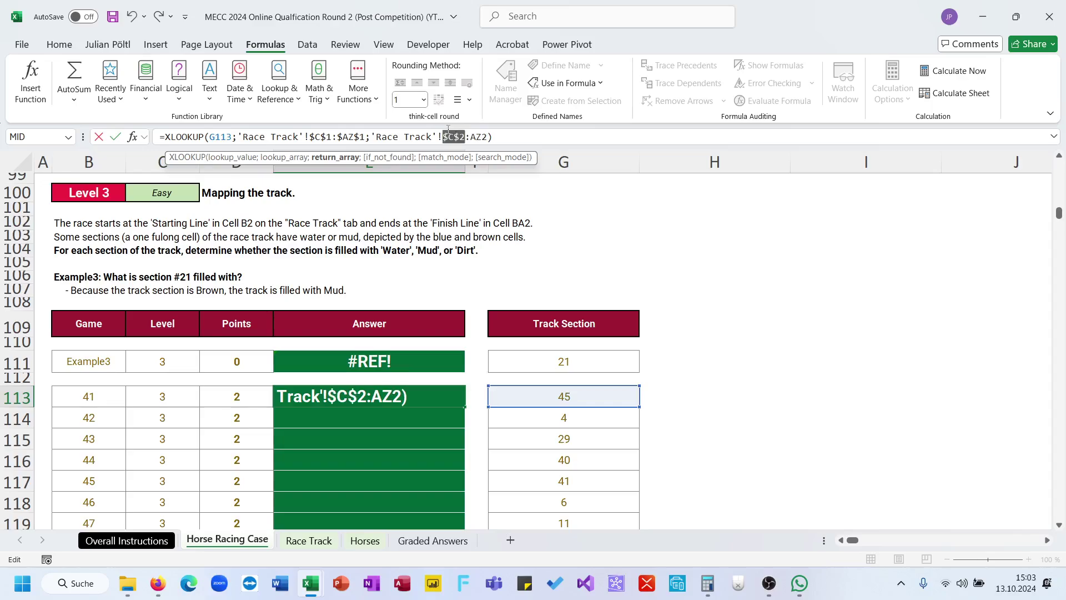
key("Return")
- Copy the corrected E113 formula into the Example3 answer cell E111, replacing the faulty one
key("Up")
key("ctrl+c")
key("Up")
key("Up")
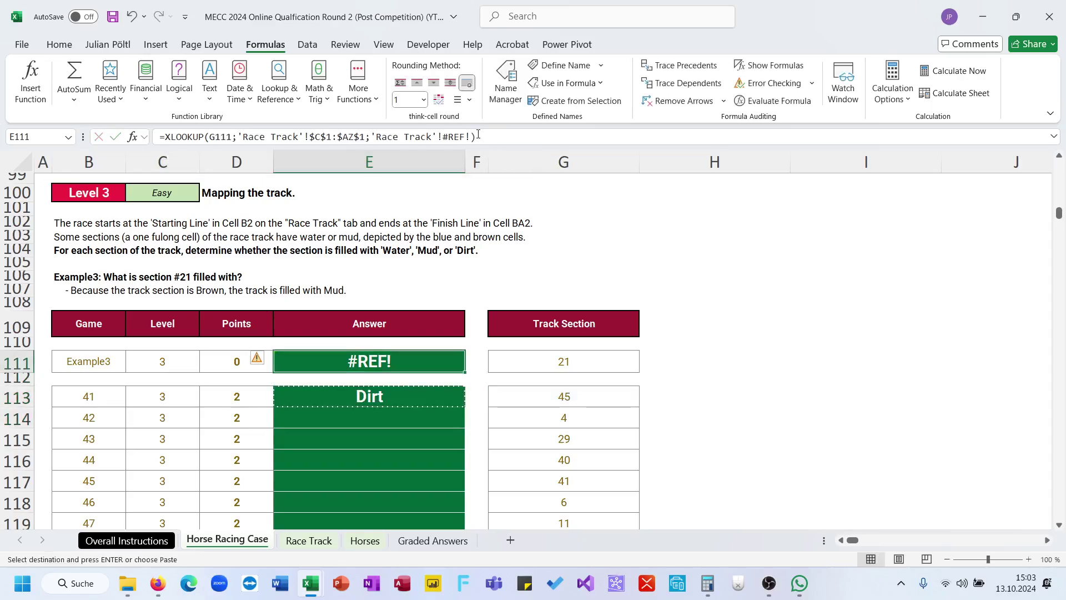
key("Return")
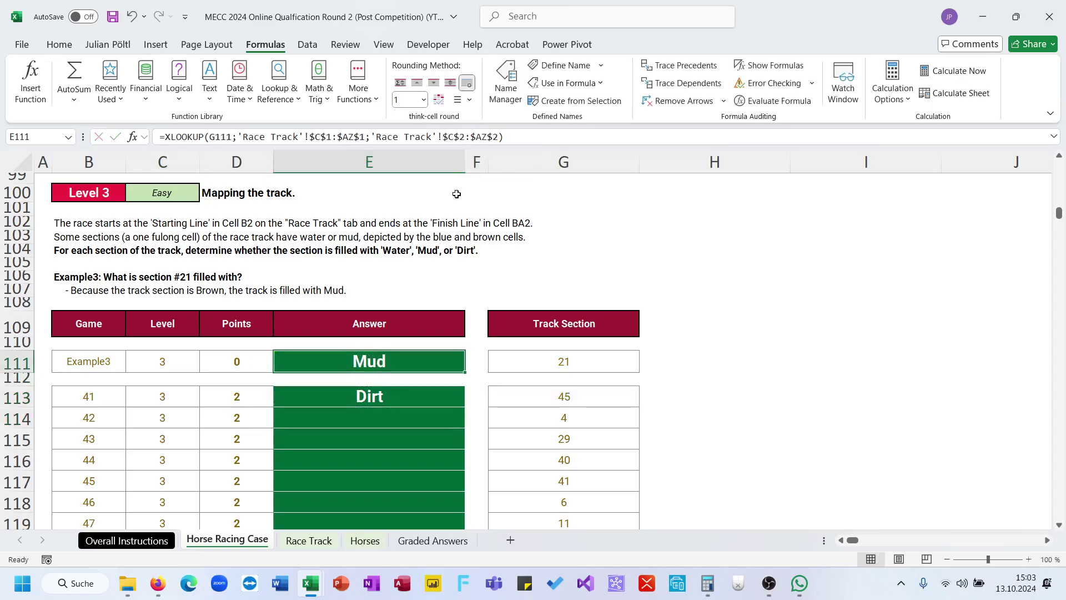
- Fill the E113 lookup formula down through all Level 3 answer cells to E132
left_click(458, 397)
double_click(466, 408)
scroll(466, 408, "down", 9)
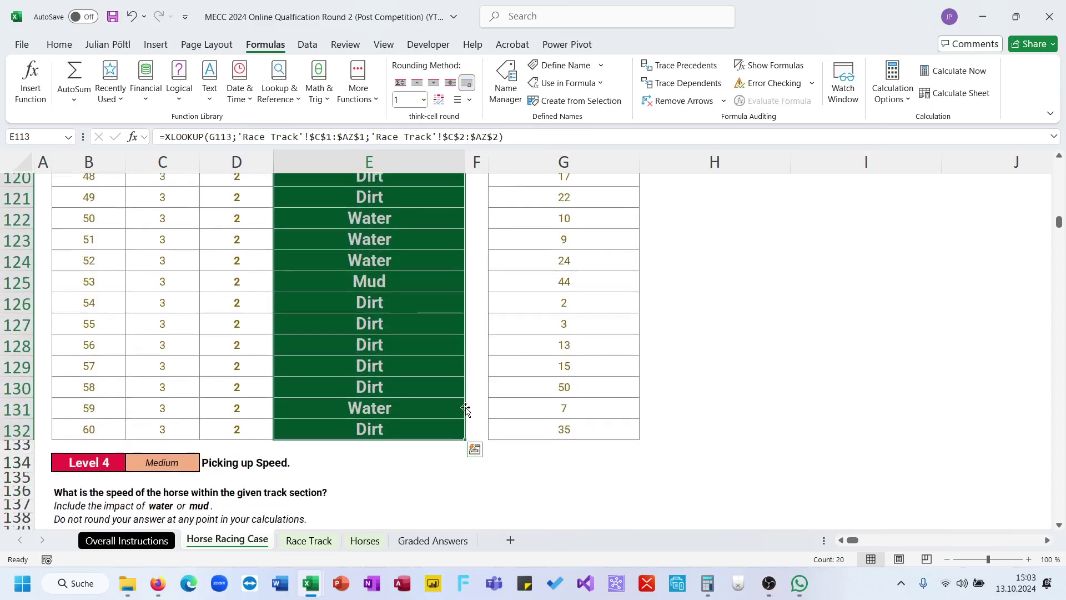
scroll(466, 409, "up", 6)
scroll(466, 409, "down", 8)
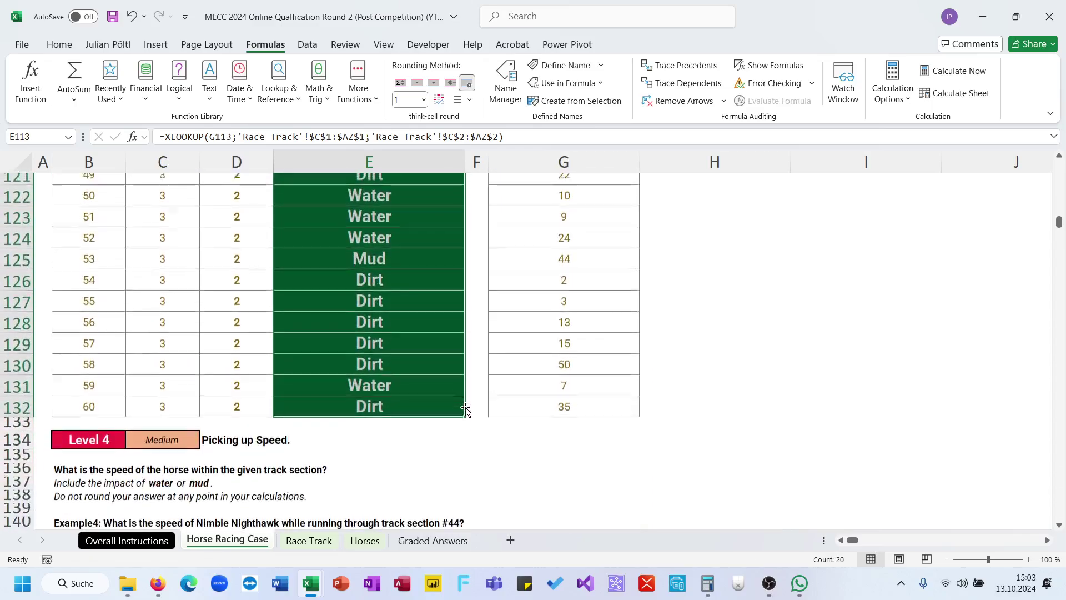
- Examine the Level 4 task and its Example4 explanation, along with the Bonus 4 question on horses slowed by water and mud
left_click(431, 472)
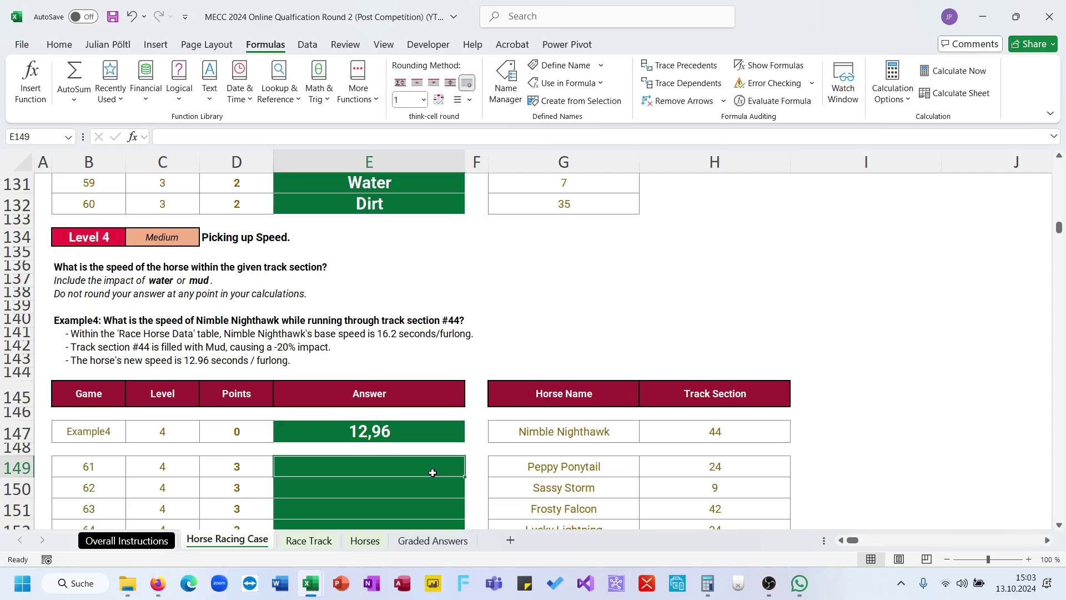
left_click(76, 281)
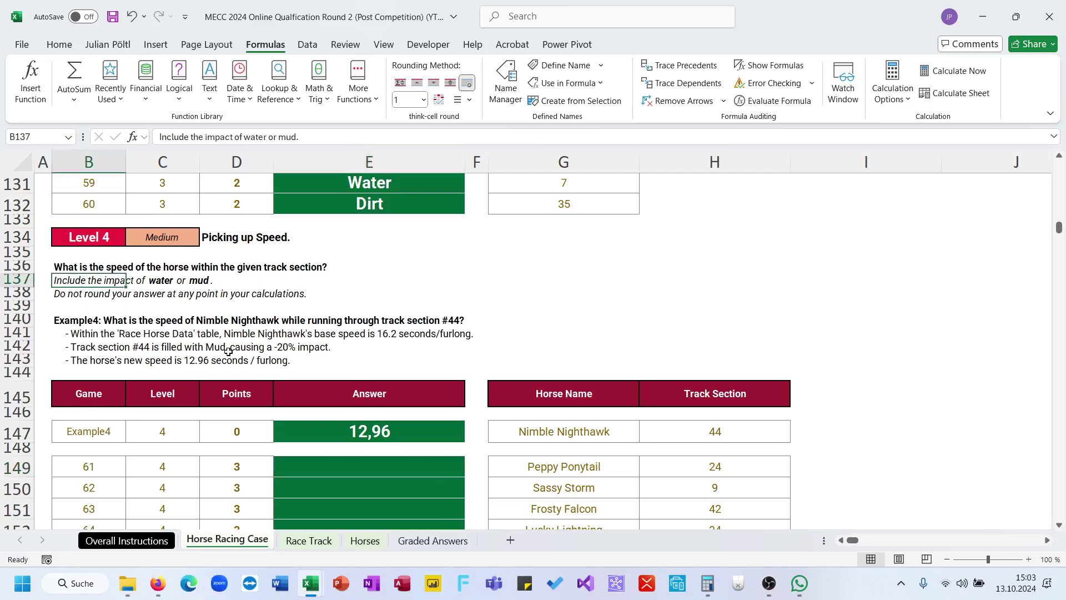
left_click(87, 346)
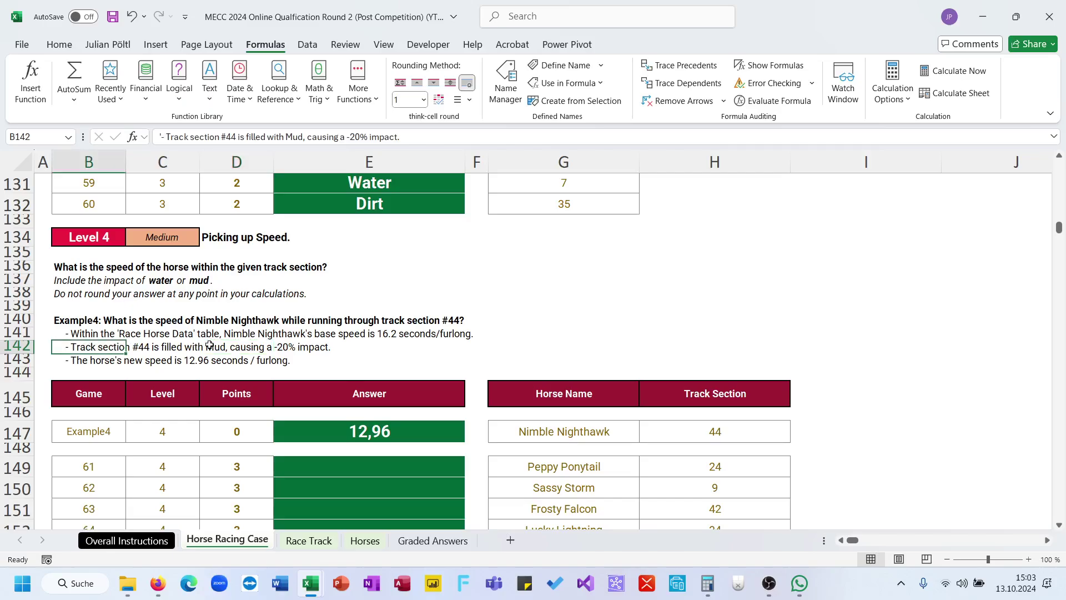
scroll(209, 345, "up", 20)
scroll(209, 345, "down", 7)
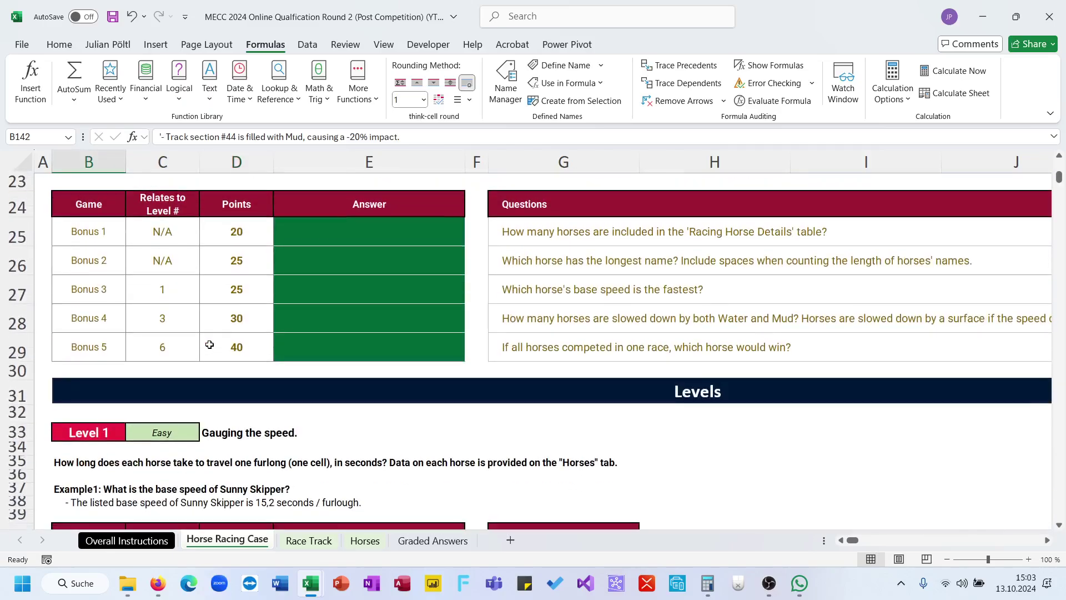
left_click(591, 314)
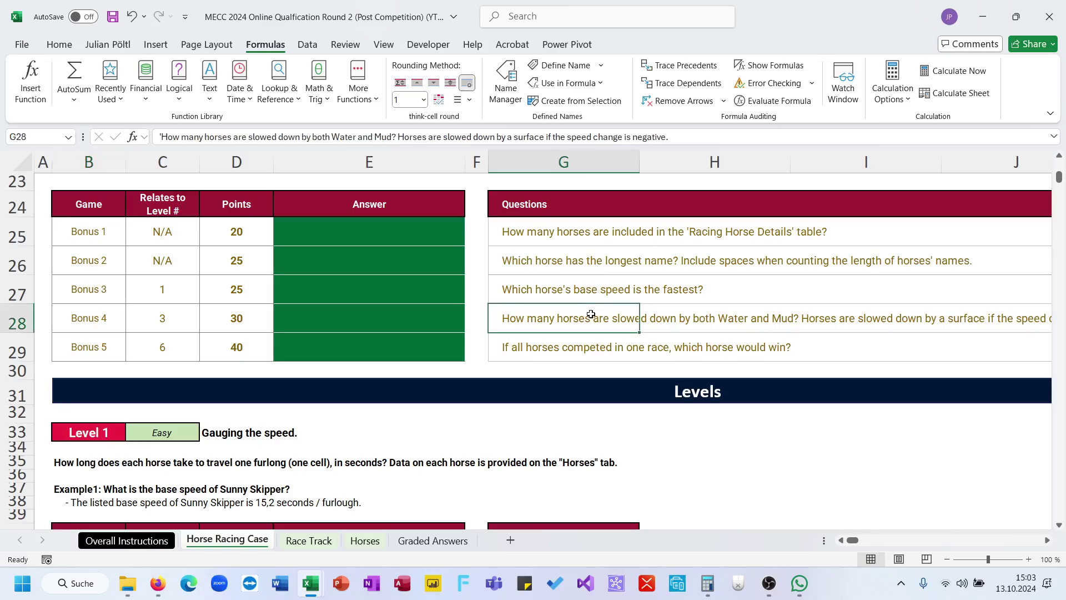
left_click(106, 323)
scroll(363, 373, "down", 20)
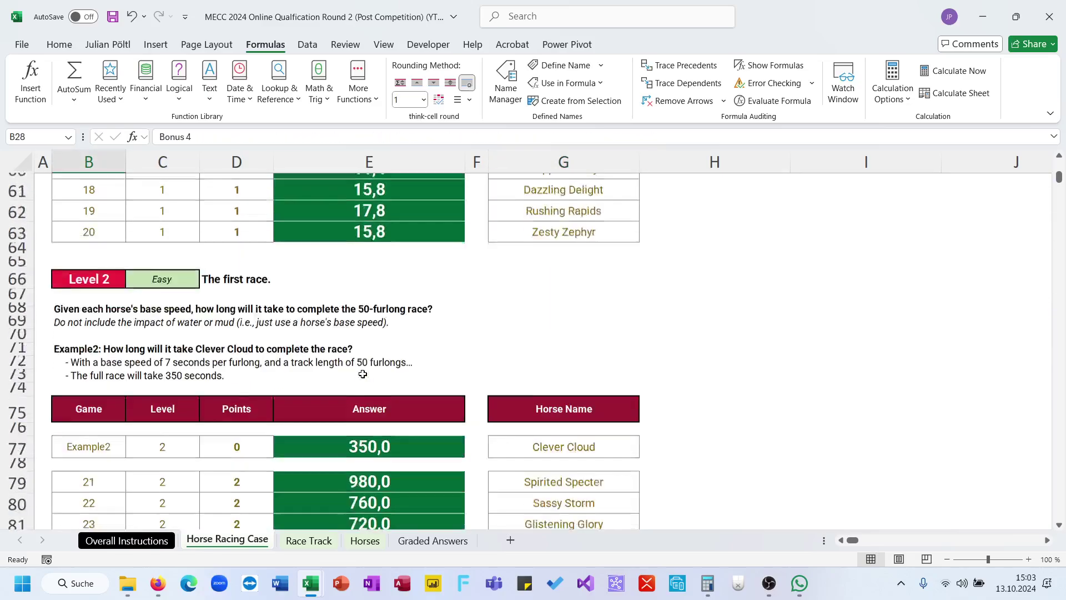
scroll(362, 373, "down", 11)
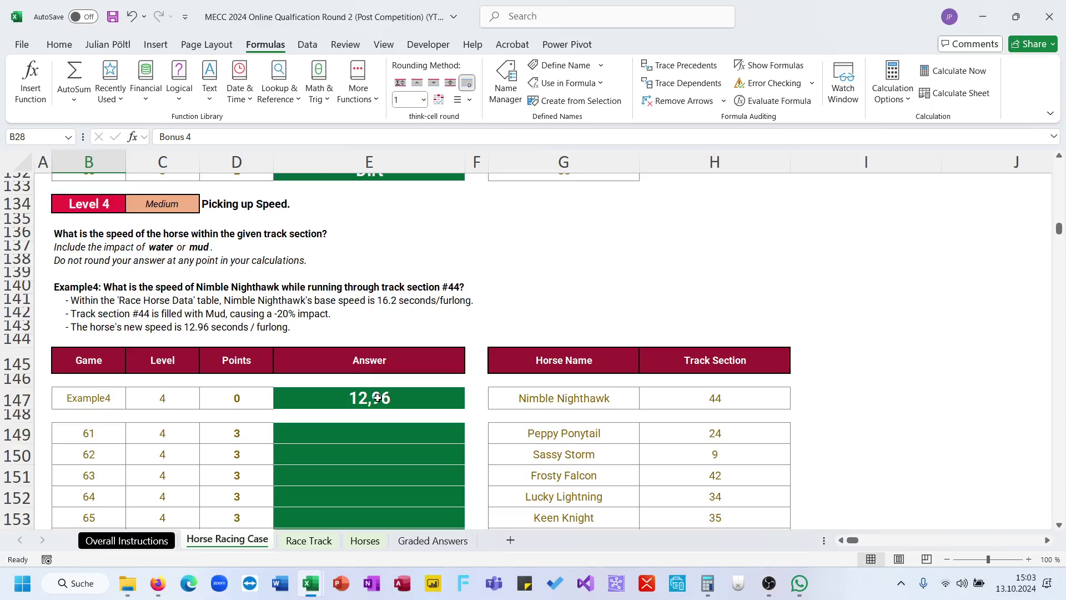
left_click(377, 397)
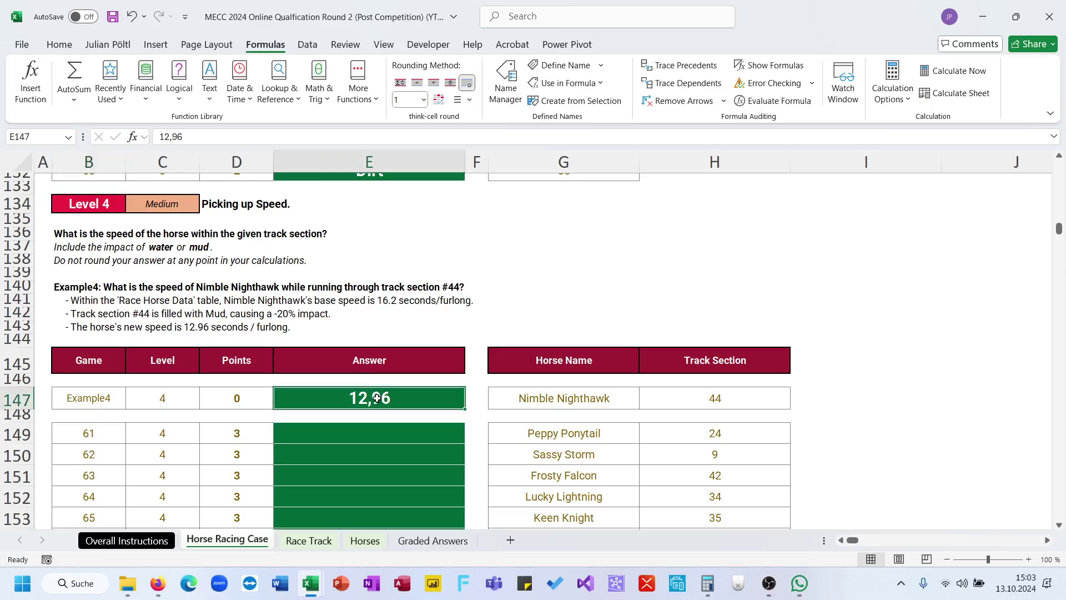
left_click(371, 434)
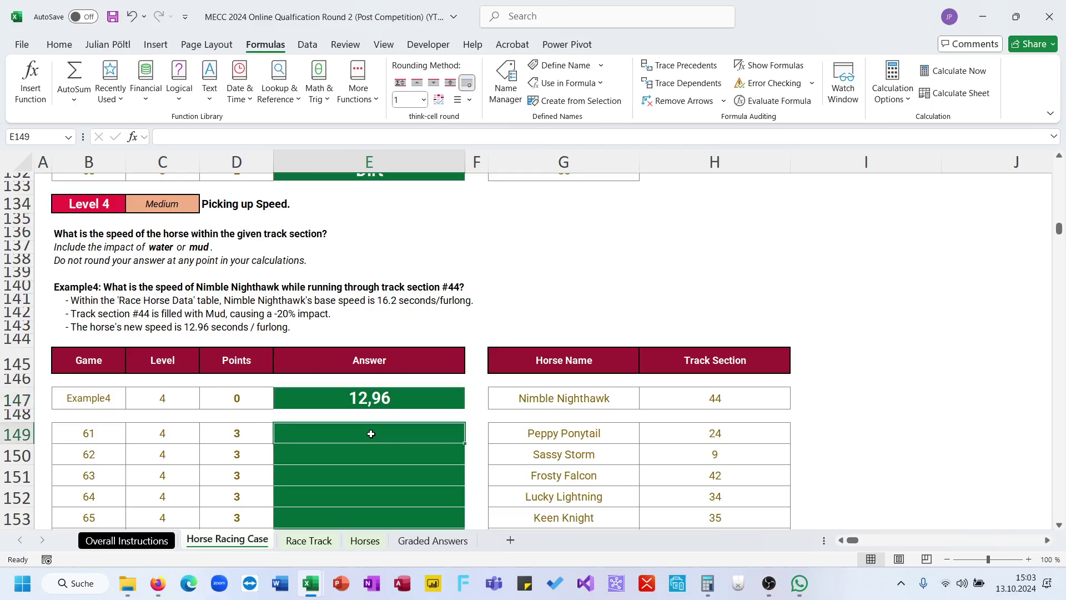
type("=")
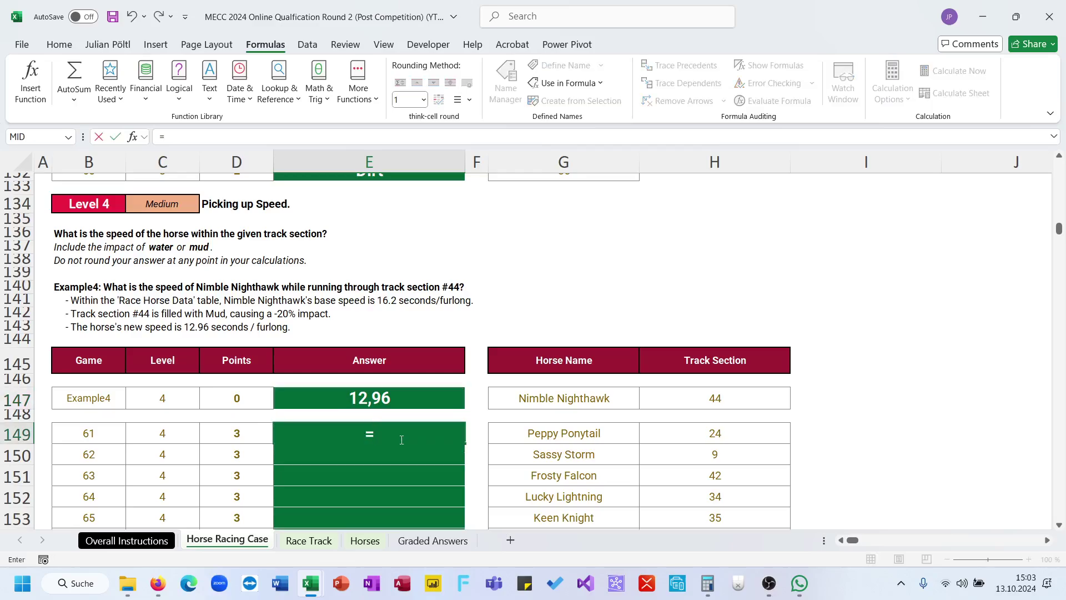
key("Escape")
- Copy the track surface lookup formula from E132 into the first Level 4 answer cell, E149
scroll(425, 405, "up", 13)
scroll(426, 405, "down", 9)
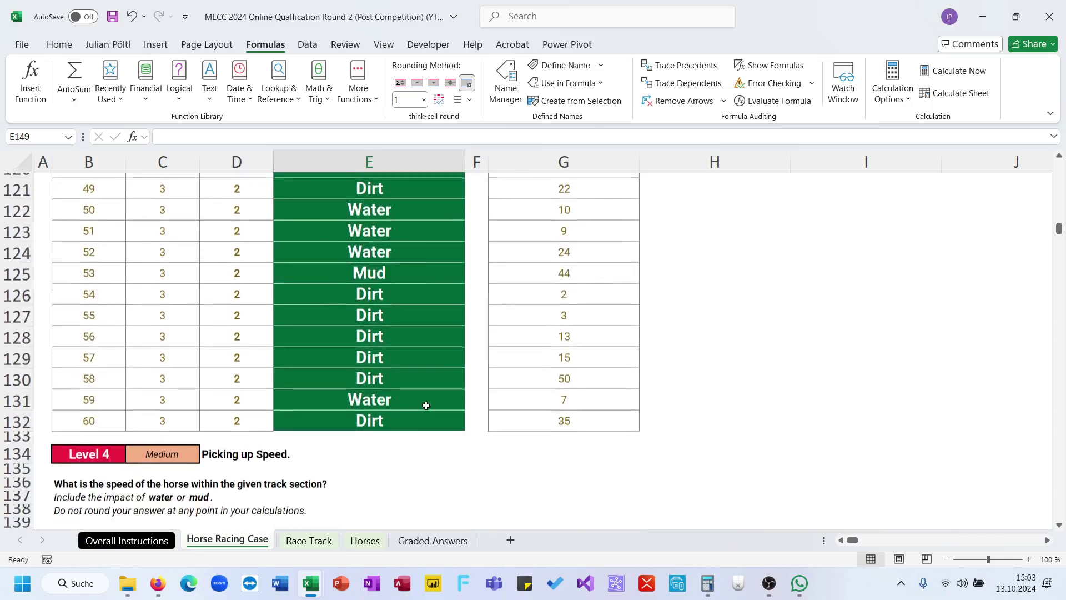
scroll(426, 405, "down", 1)
left_click(401, 378)
key("ctrl+c")
scroll(402, 380, "down", 6)
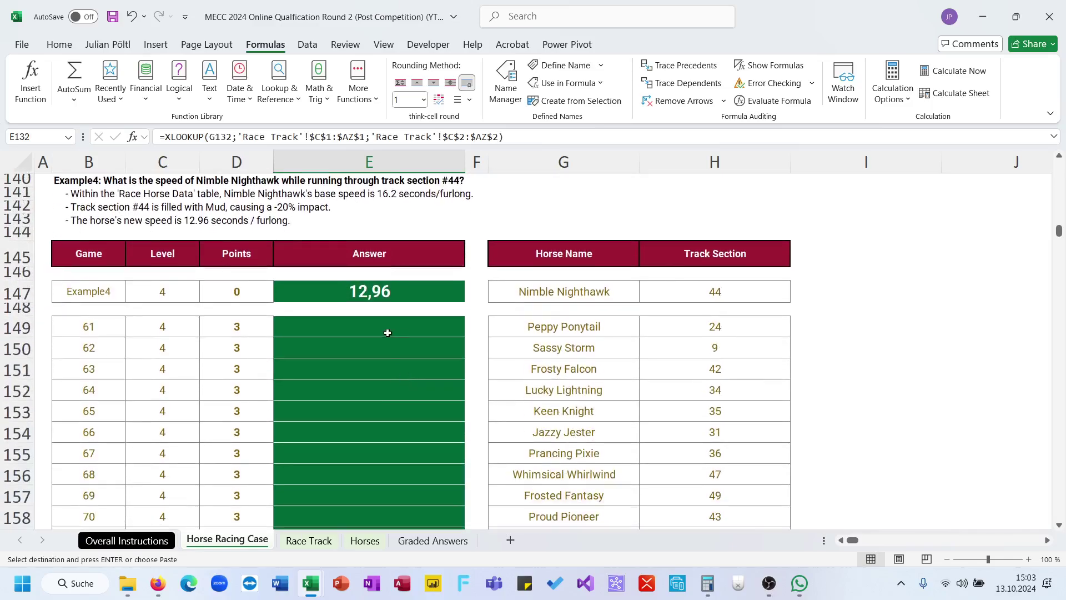
left_click(387, 332)
key("ctrl+v")
- Change the lookup value in the E149 formula to the track section cell H149
key("F2")
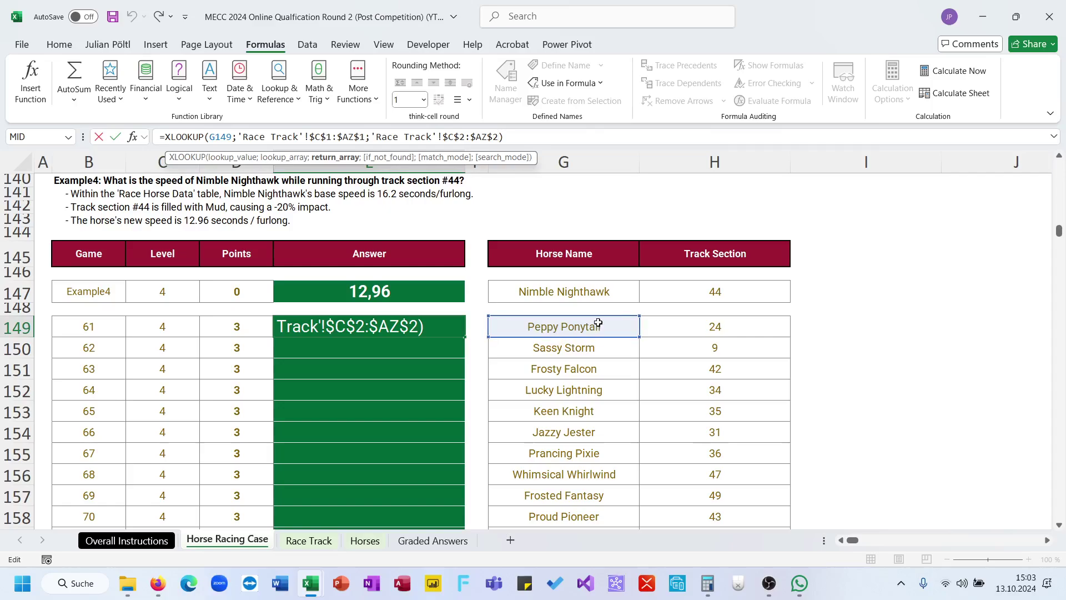
left_click(670, 321)
key("Return")
key("Up")
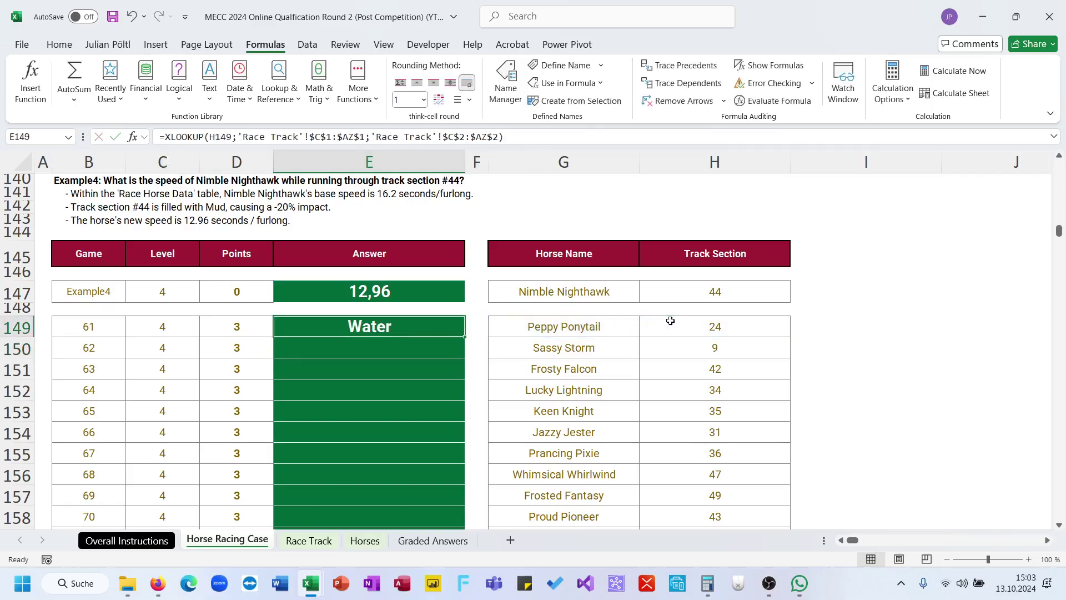
- Insert the base speed lookup XLOOKUP(G149;Horse_Name;Base_Speed__Seconds___furlough) in front of the existing XLOOKUP in the E149 formula
left_click(163, 141)
type("XLOOKUP(")
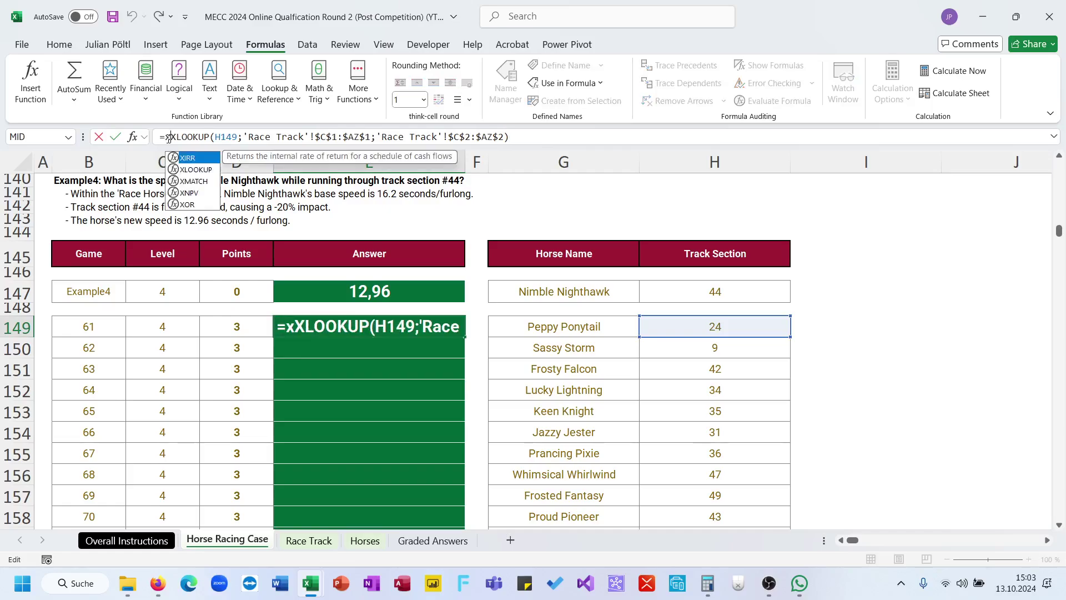
left_click(557, 333)
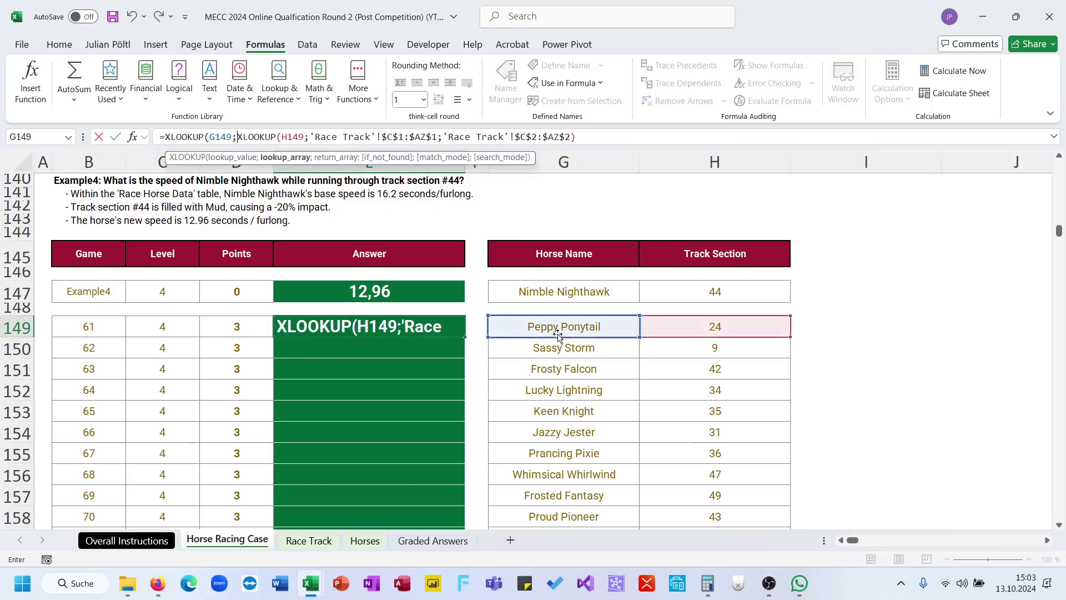
type(";Nam")
key("Tab")
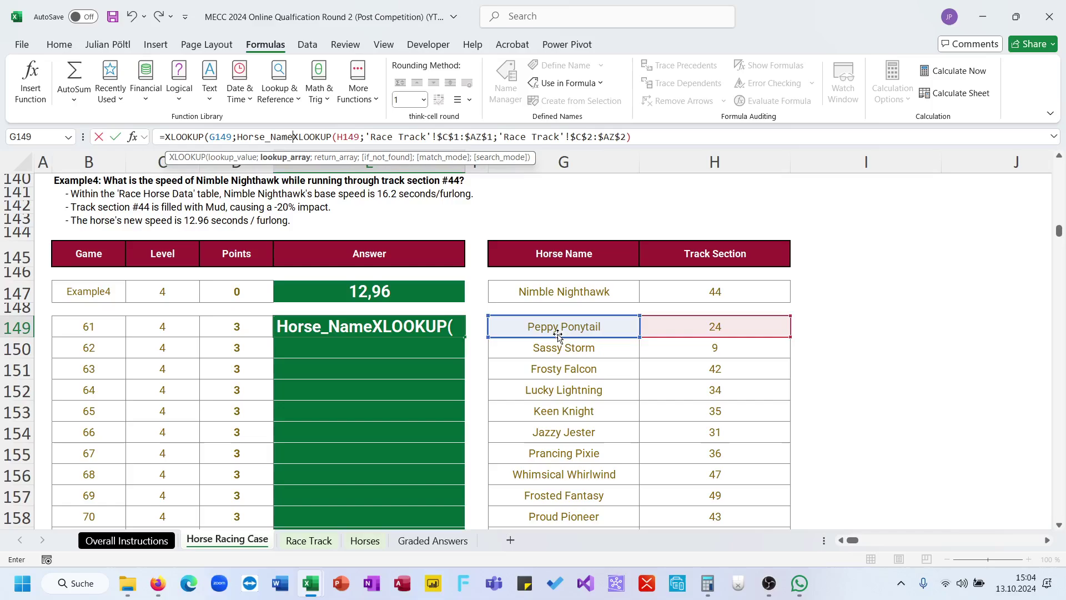
type(";ba")
key("Down")
key("Down")
key("Tab")
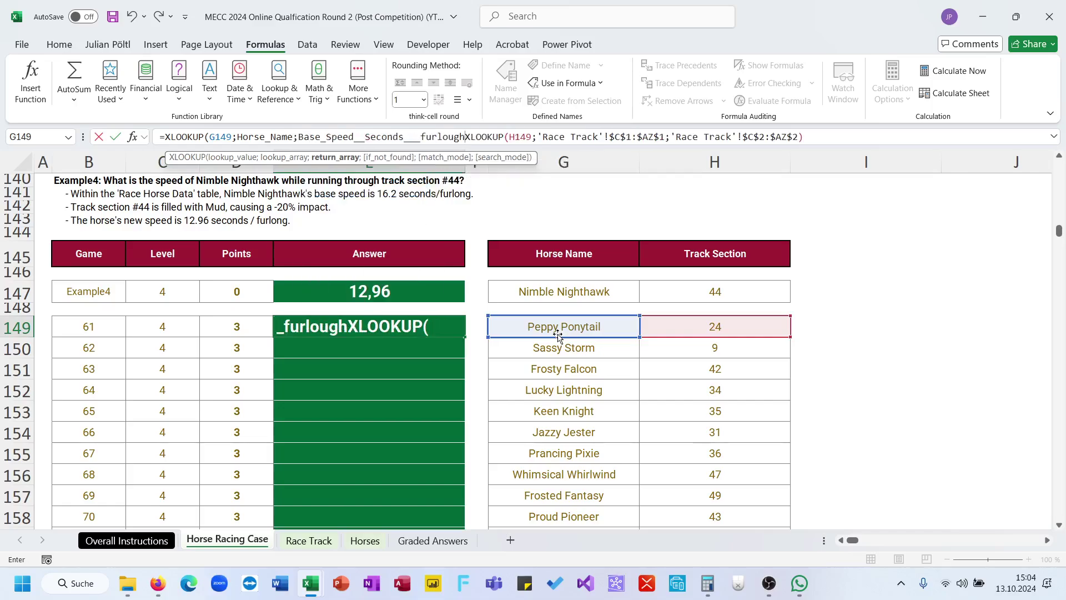
type(")'")
key("BackSpace")
- Multiply the base speed by (1+SWITCH( in the E149 formula, using the existing track surface XLOOKUP as the SWITCH expression
type("*(1")
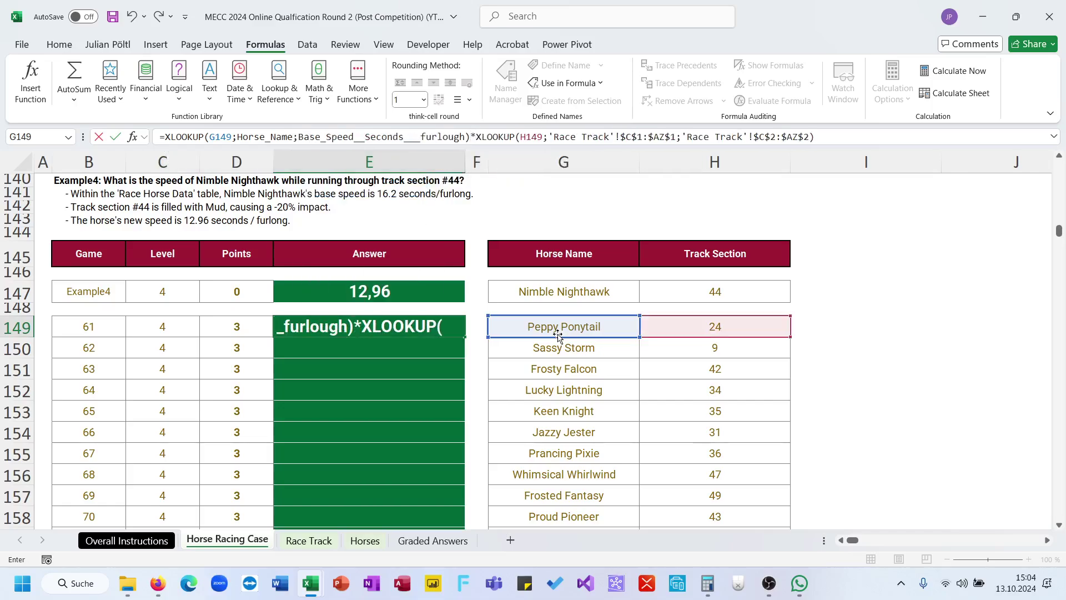
type("+")
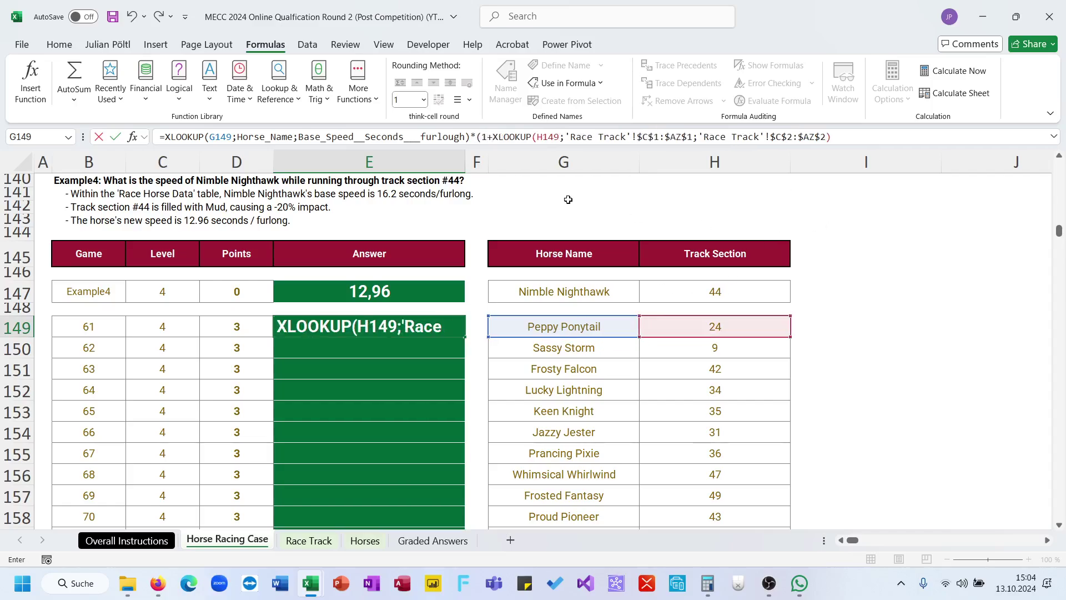
type("sw")
key("Tab")
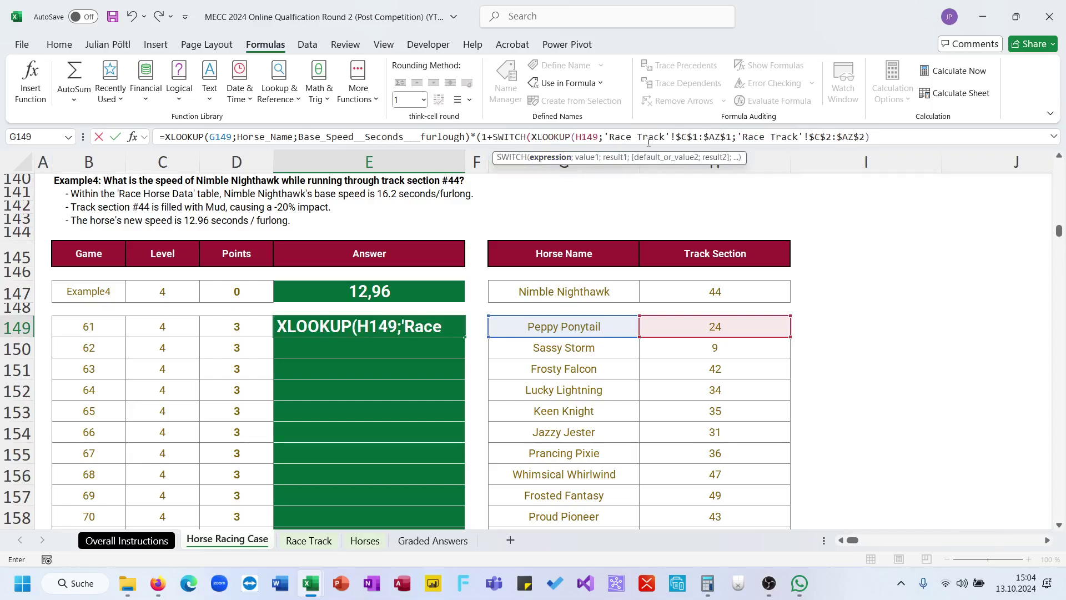
left_click_drag(869, 136, 532, 138)
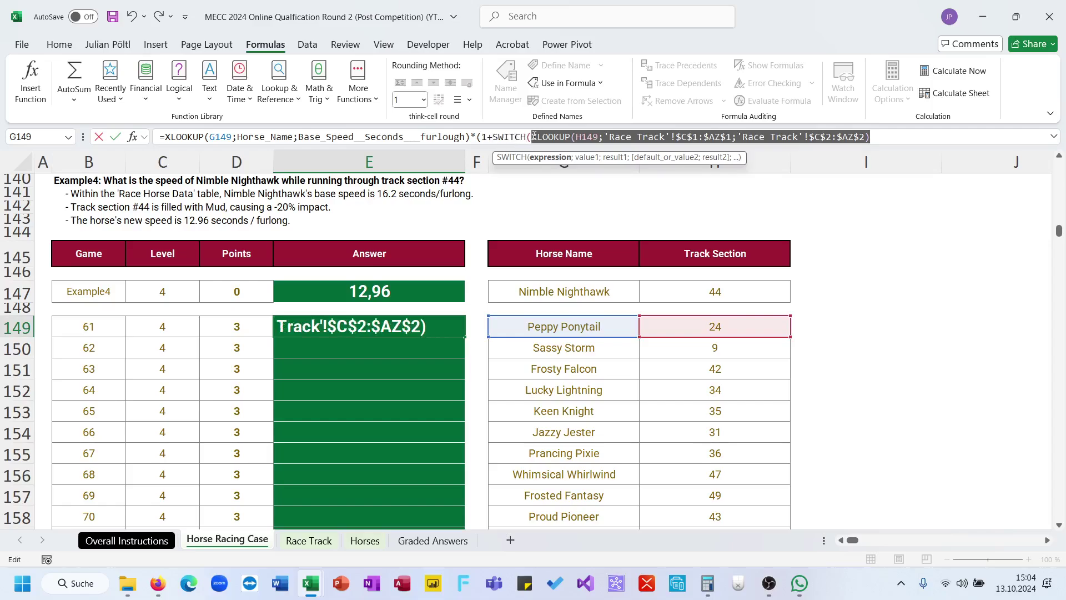
left_click(885, 134)
type(";")
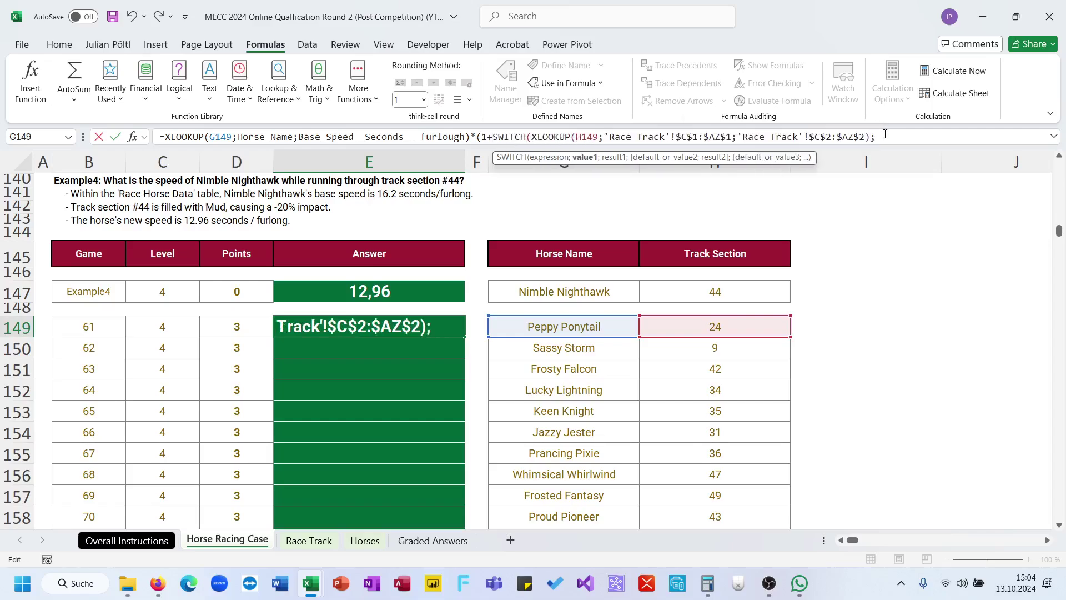
- Add the SWITCH pairs "Dirt";0 and "Mud";XLOOKUP(G149;Horse_Name;Speed_Change__Mud) to the E149 formula
type("\"Dirt")
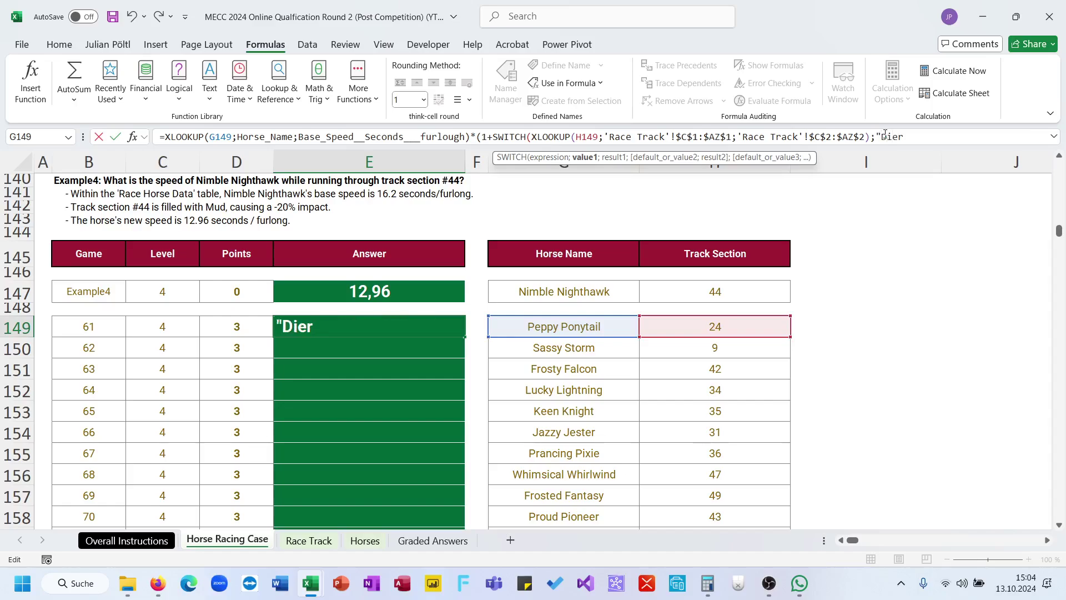
type("\";")
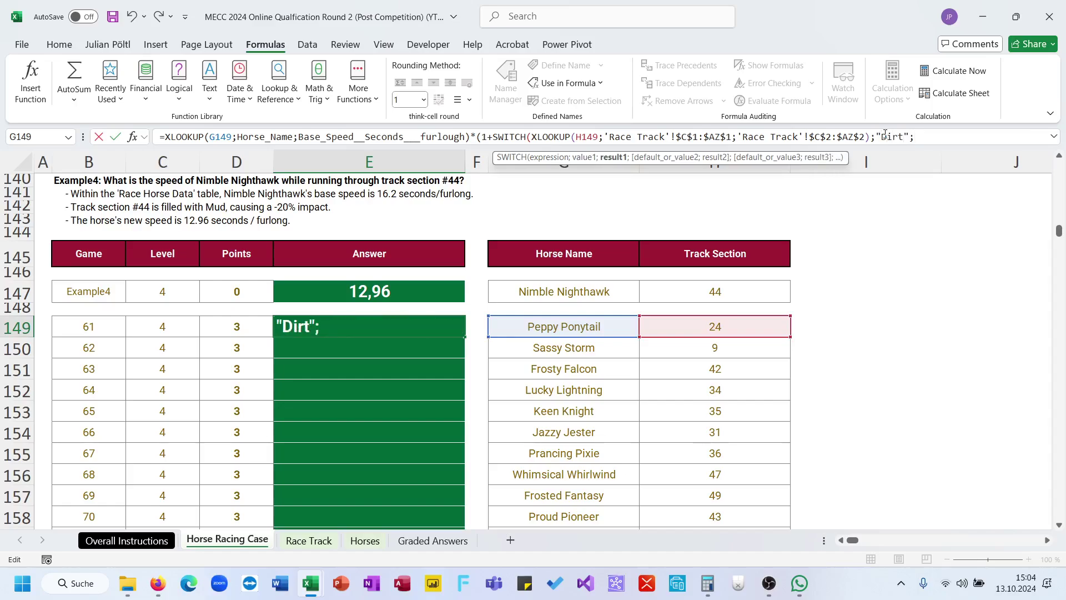
type("0;\"Mud")
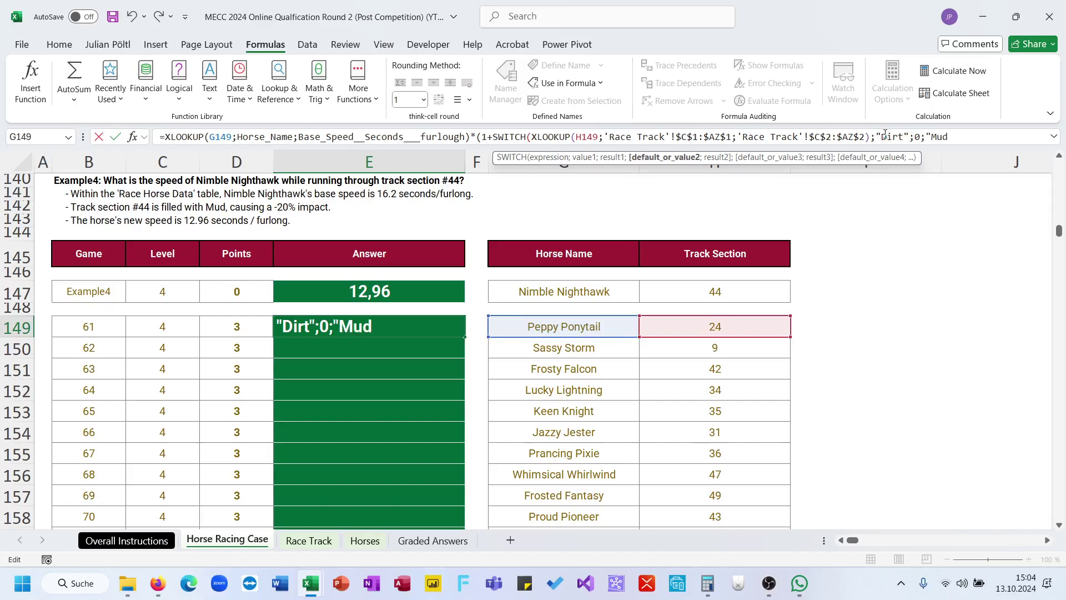
type("\";xl")
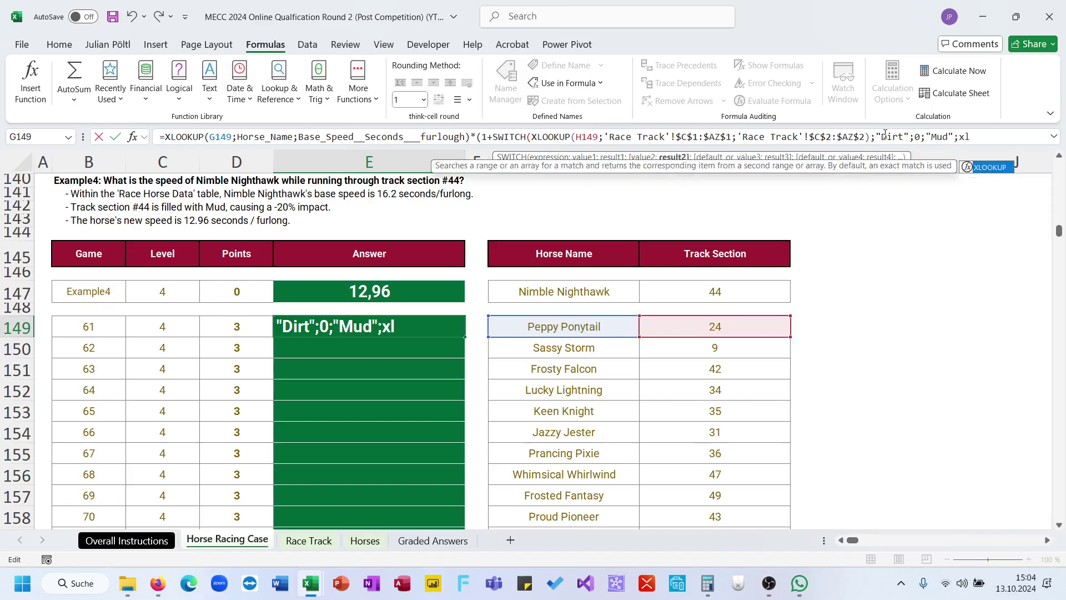
key("Tab")
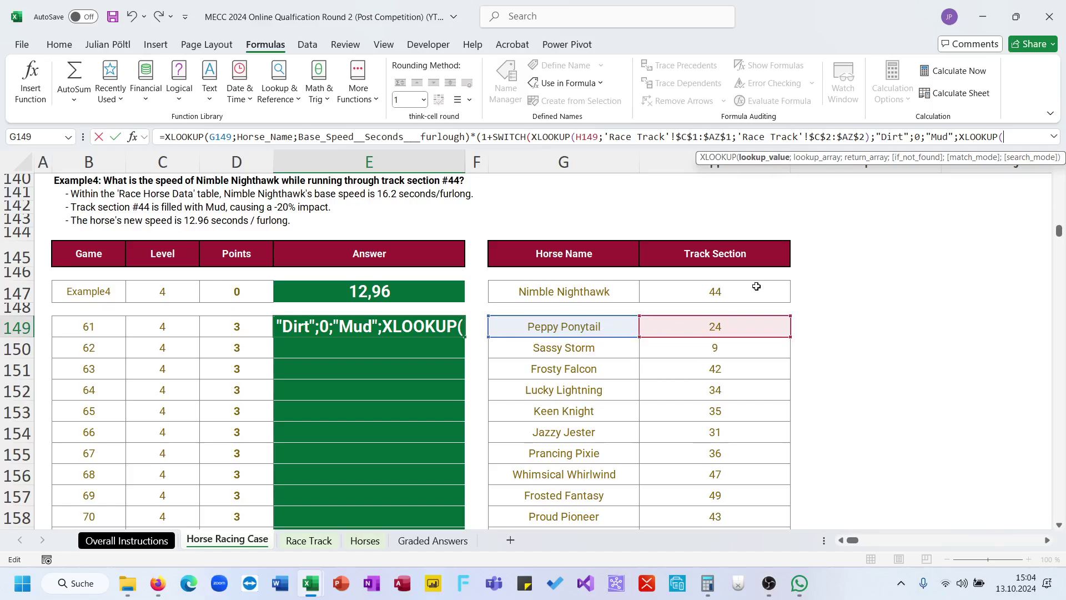
left_click(616, 320)
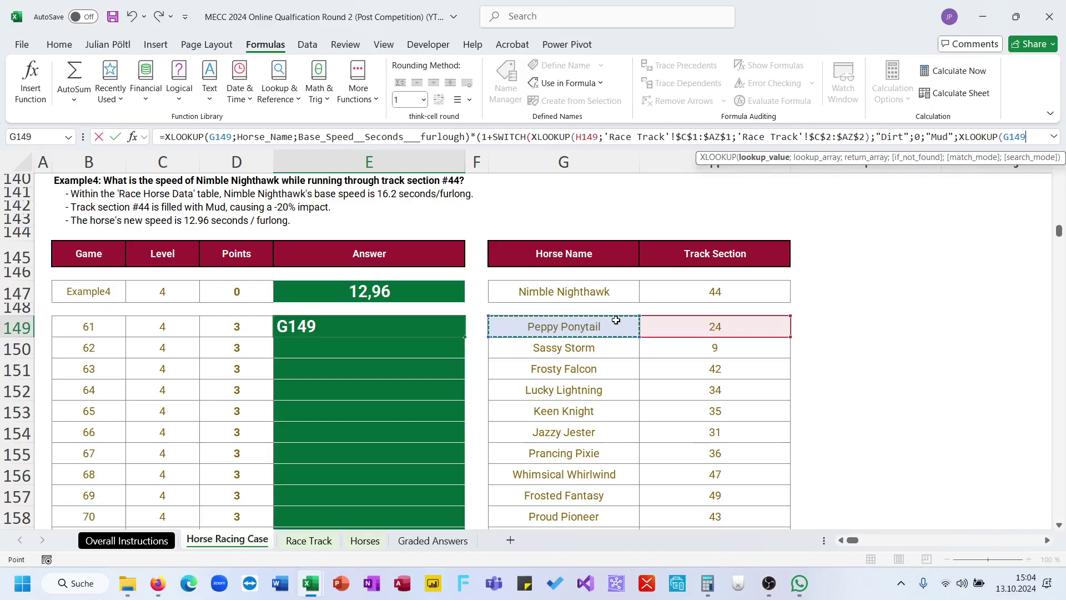
type(";nam")
key("Tab")
type(";")
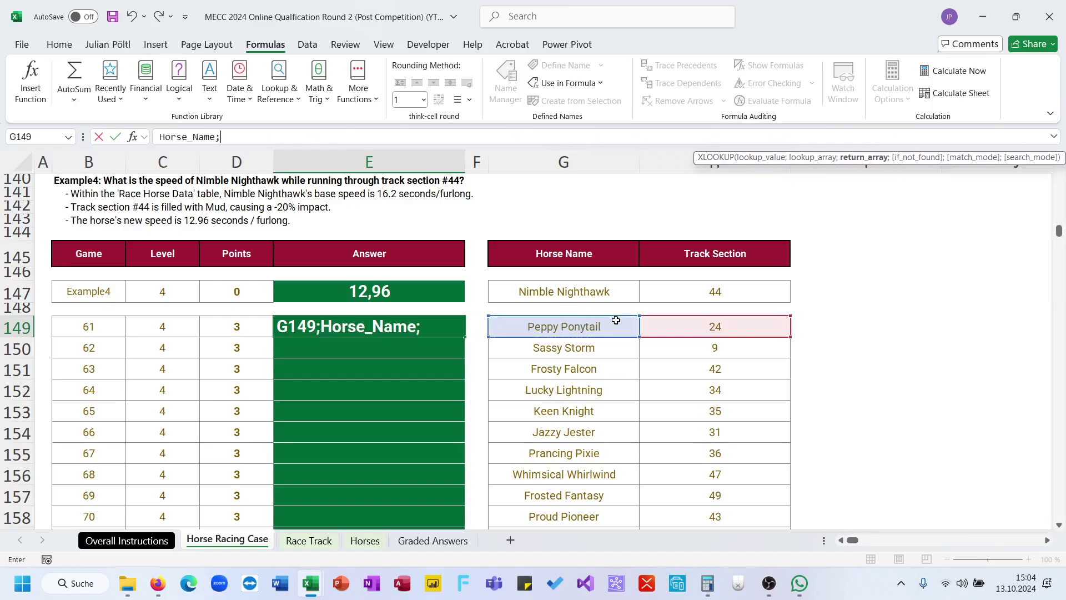
type("mud")
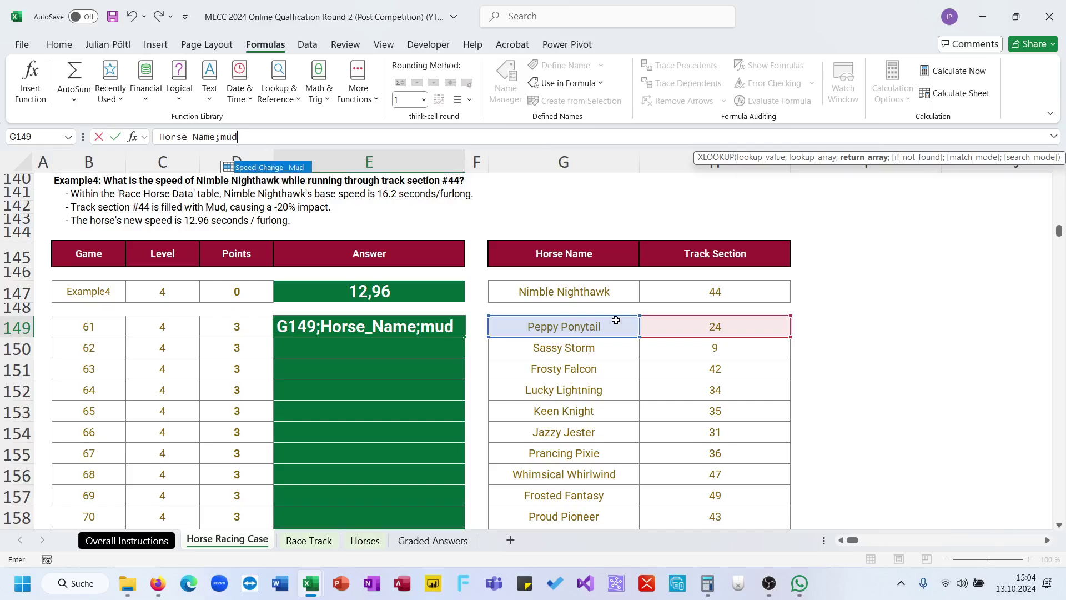
key("Tab")
type(");\"")
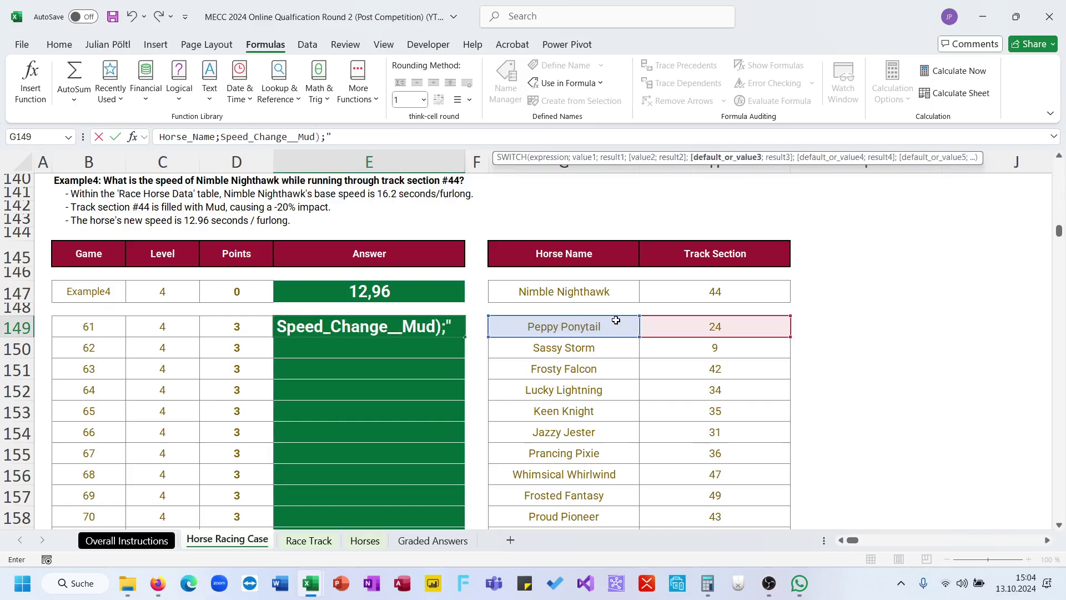
- Complete the E149 formula with the pair "Water";XLOOKUP(G149;Horse_Name;Speed_Change__Water), close all brackets and enter it
type("Water")
key("ctrl+shift+u")
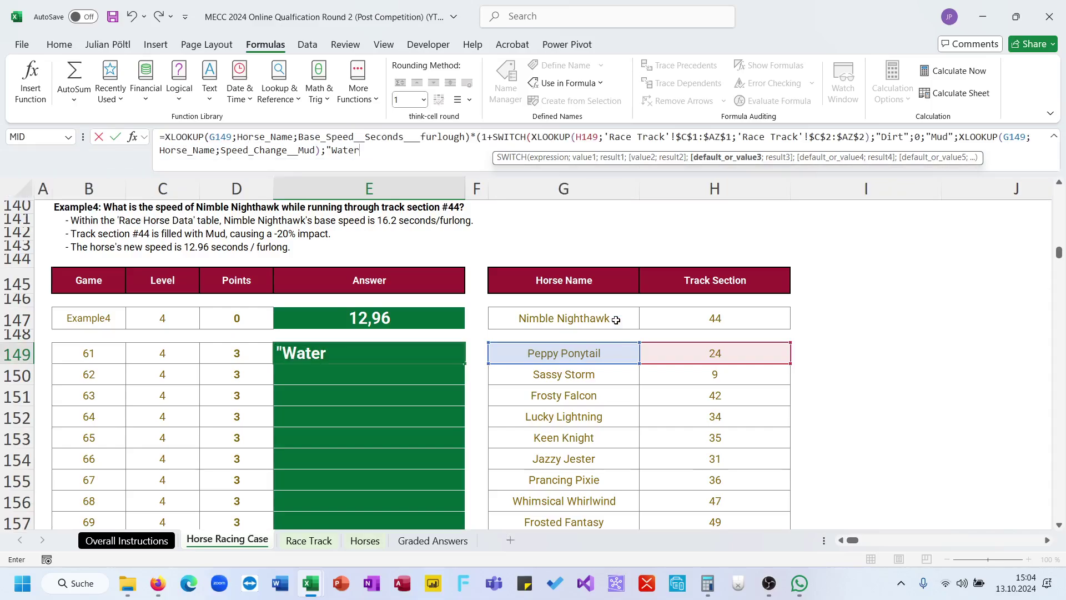
type("\";xl")
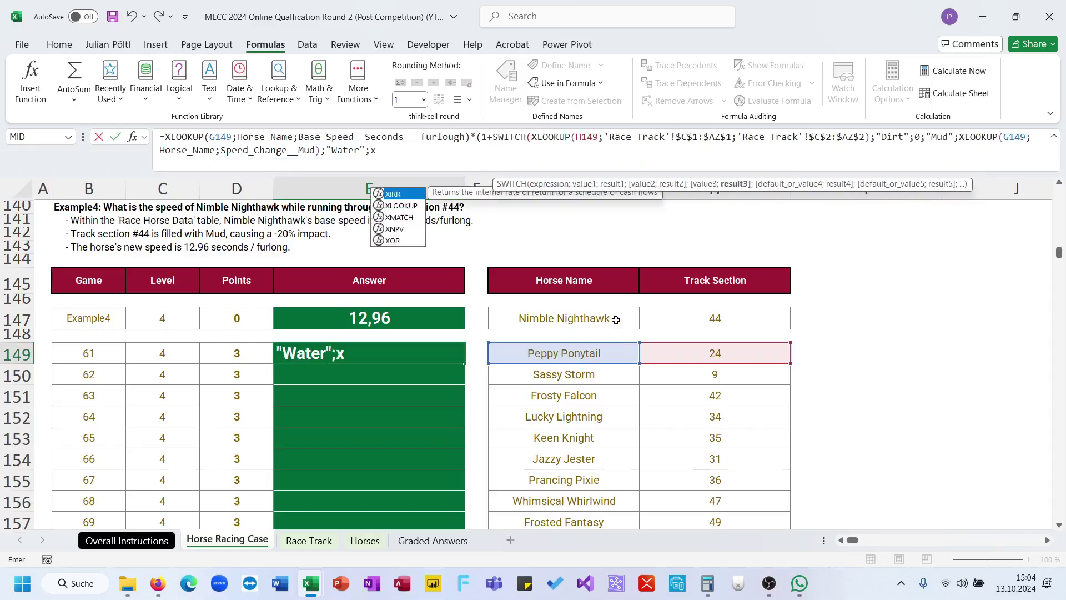
key("Tab")
left_click(569, 354)
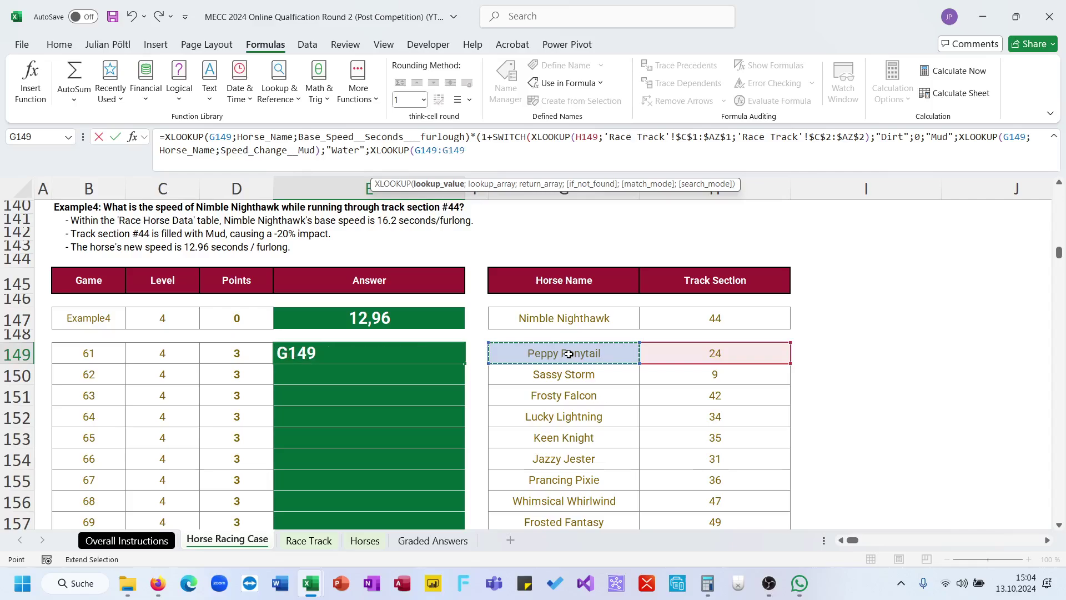
type(";nam")
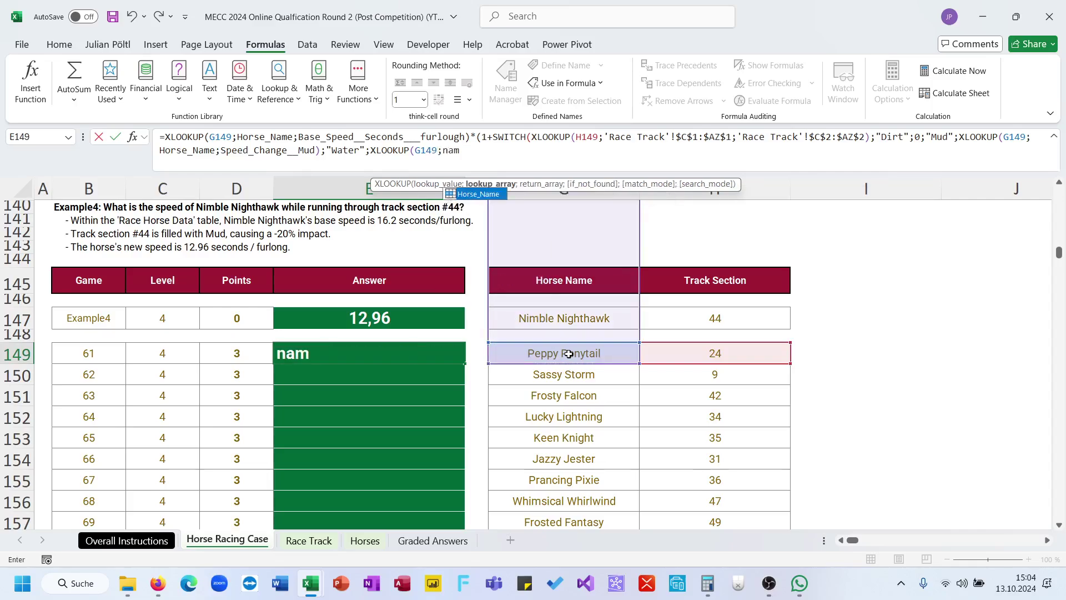
key("Tab")
type(";")
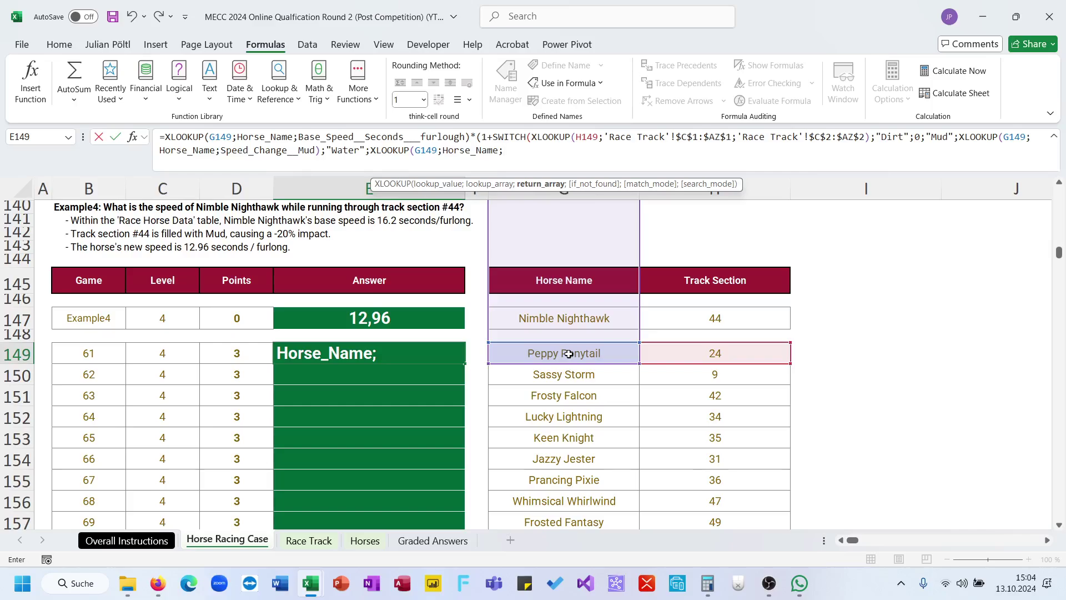
type("water")
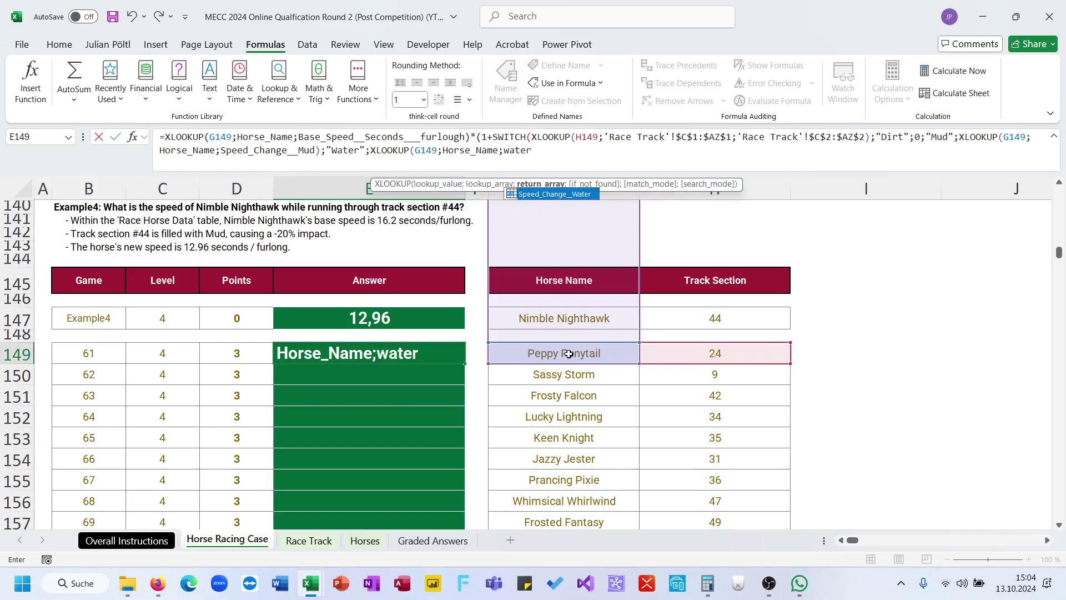
key("Tab")
type(")))")
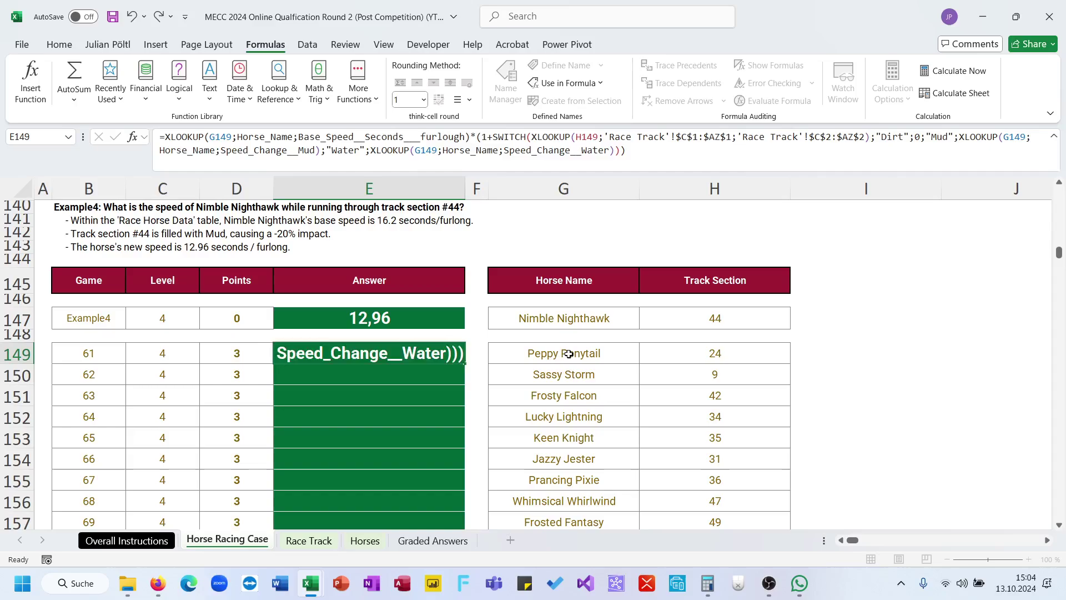
key("Return")
key("Up")
- Copy the E149 formula into the Example4 answer cell E147 and display it with two decimals
scroll(344, 395, "up", 1)
scroll(344, 395, "up", 2)
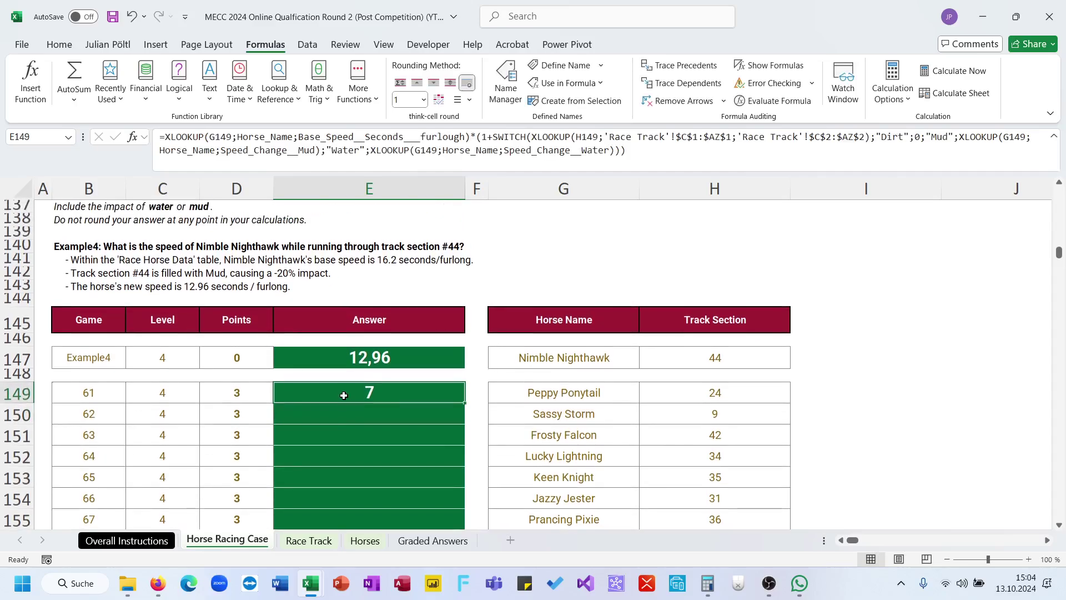
key("ctrl+c")
left_click(388, 381)
key("ctrl+v")
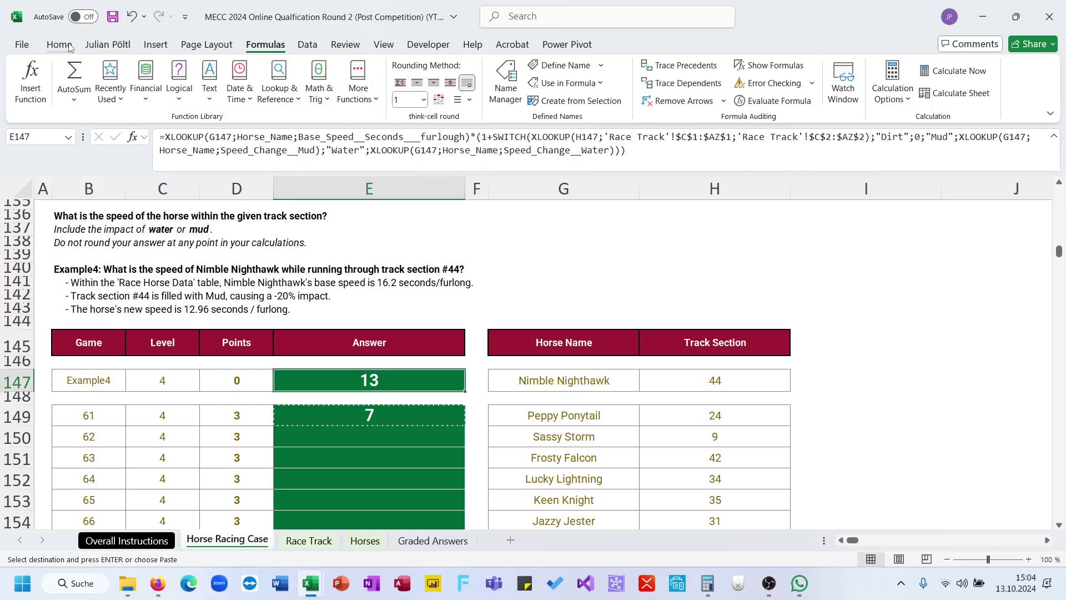
left_click(87, 46)
double_click(267, 82)
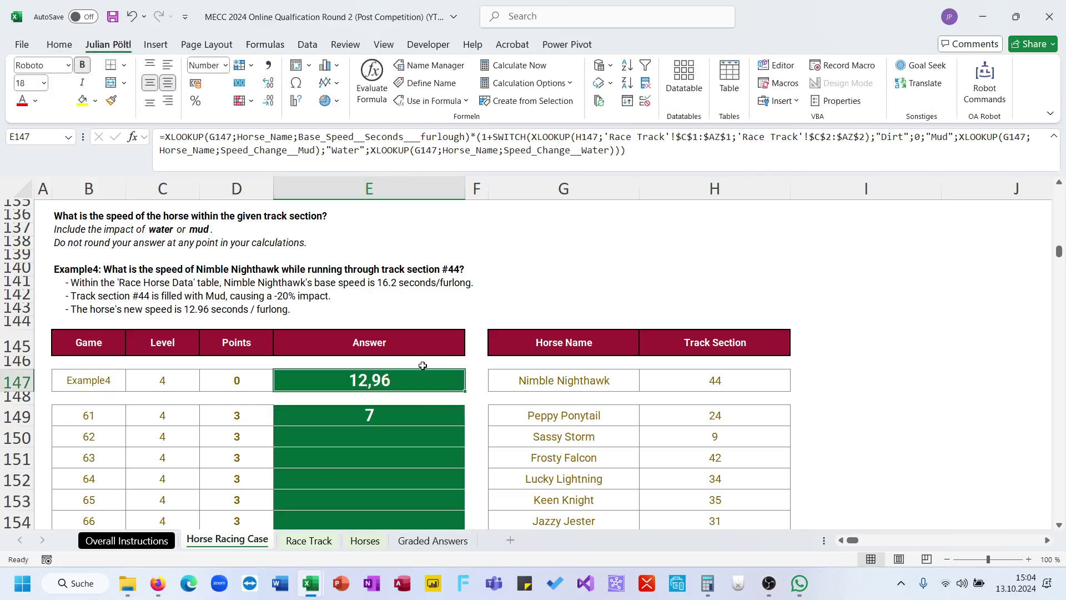
- Copy E147 with its number format back to E149 and fill the formula down the Level 4 answers to E168
key("ctrl+c")
left_click(418, 425)
key("ctrl+v")
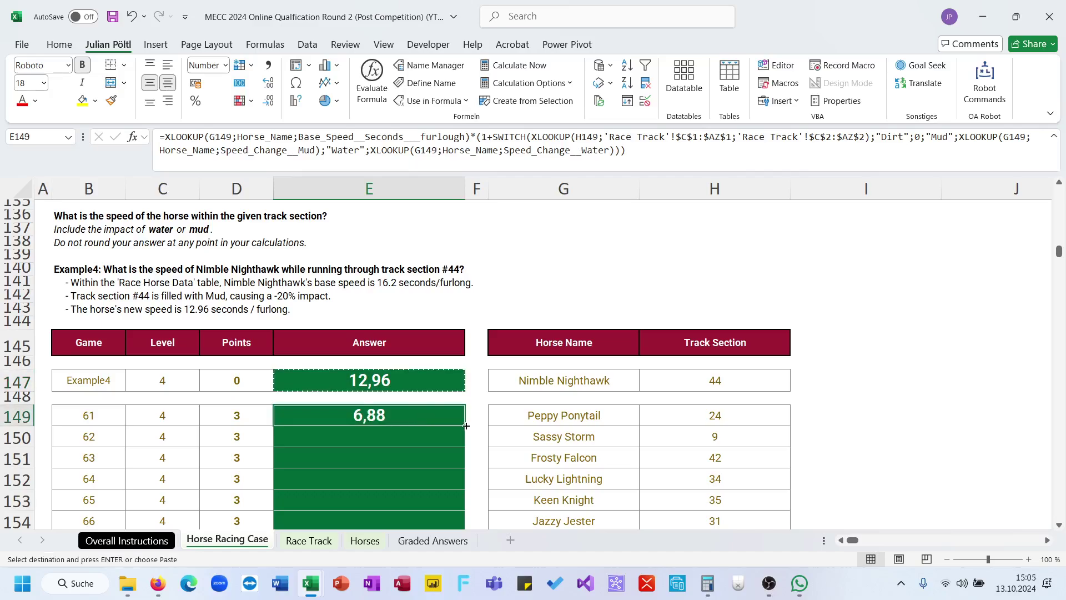
double_click(466, 426)
scroll(466, 426, "down", 9)
scroll(466, 427, "up", 4)
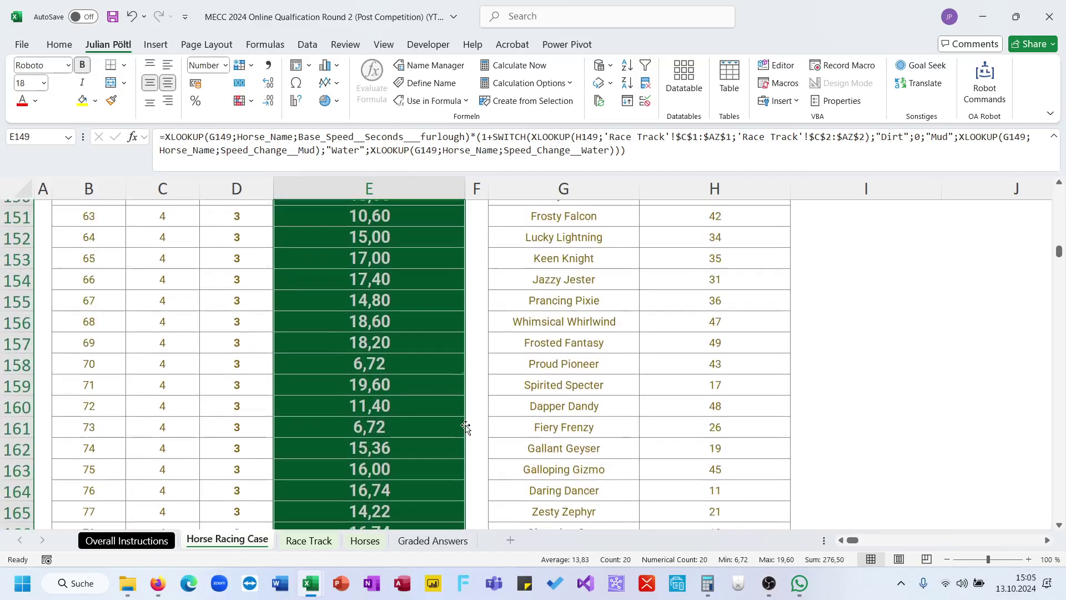
- Copy the formula text from E168 unchanged into the first Level 5 answer cell, E181
scroll(466, 427, "down", 6)
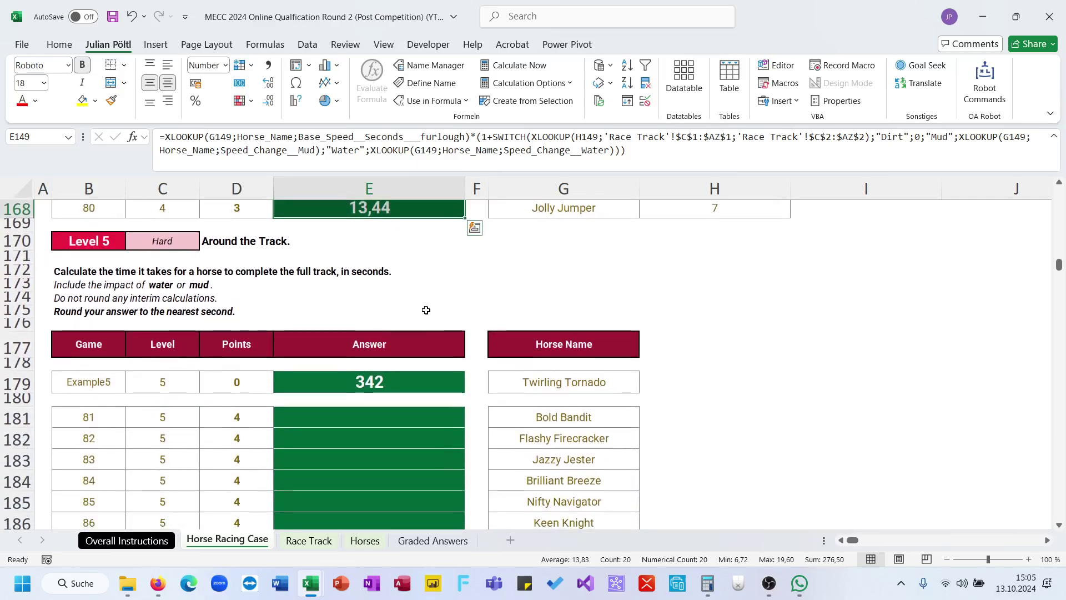
scroll(426, 310, "up", 1)
left_click(402, 245)
triple_click(344, 147)
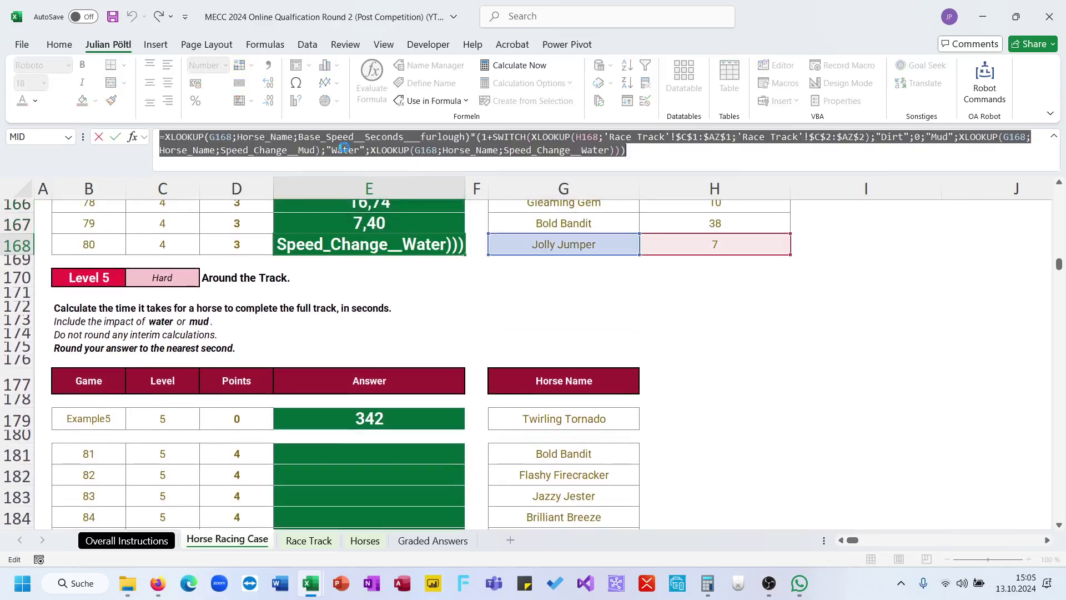
key("Escape")
left_click(407, 458)
left_click(364, 152)
key("ctrl+v")
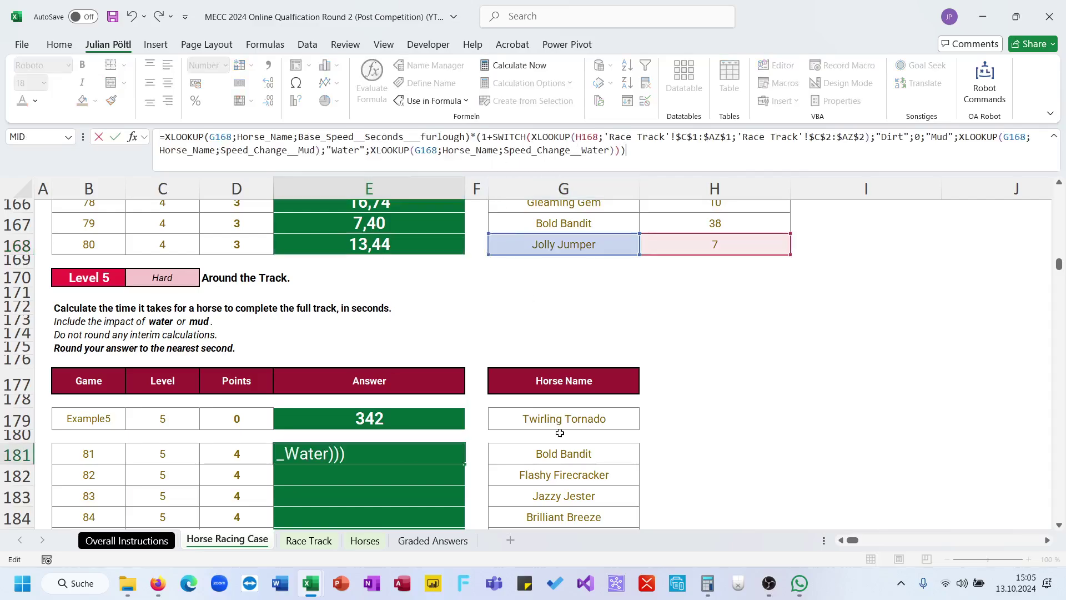
- Replace the lookup value H168 in the E181 formula with SEQUENCE(;50) and enter the formula
double_click(587, 136)
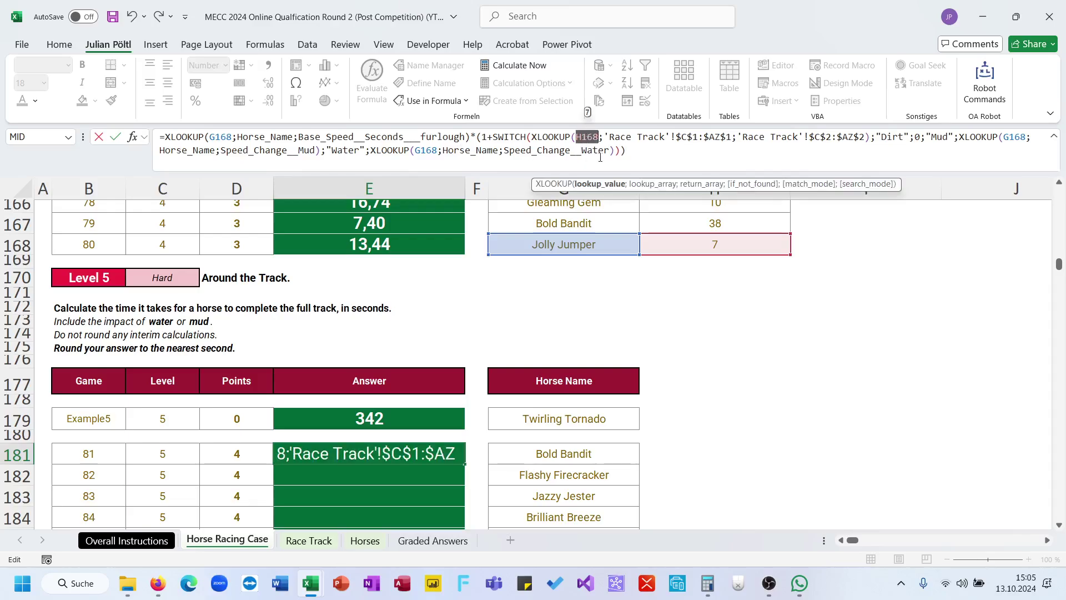
type("se")
key("Down")
key("Down")
key("Down")
key("Down")
key("Down")
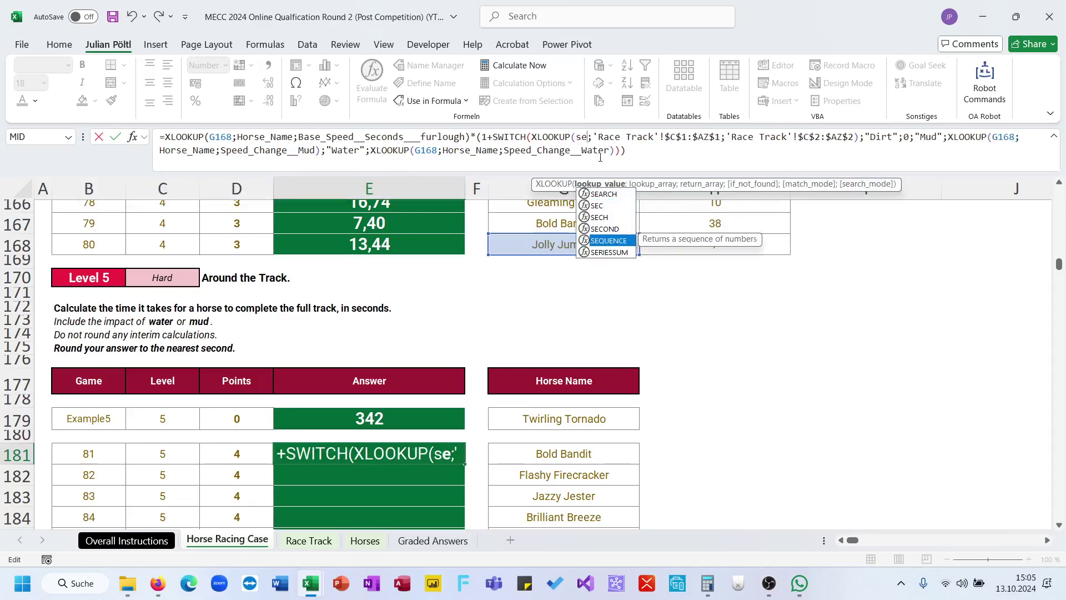
key("Tab")
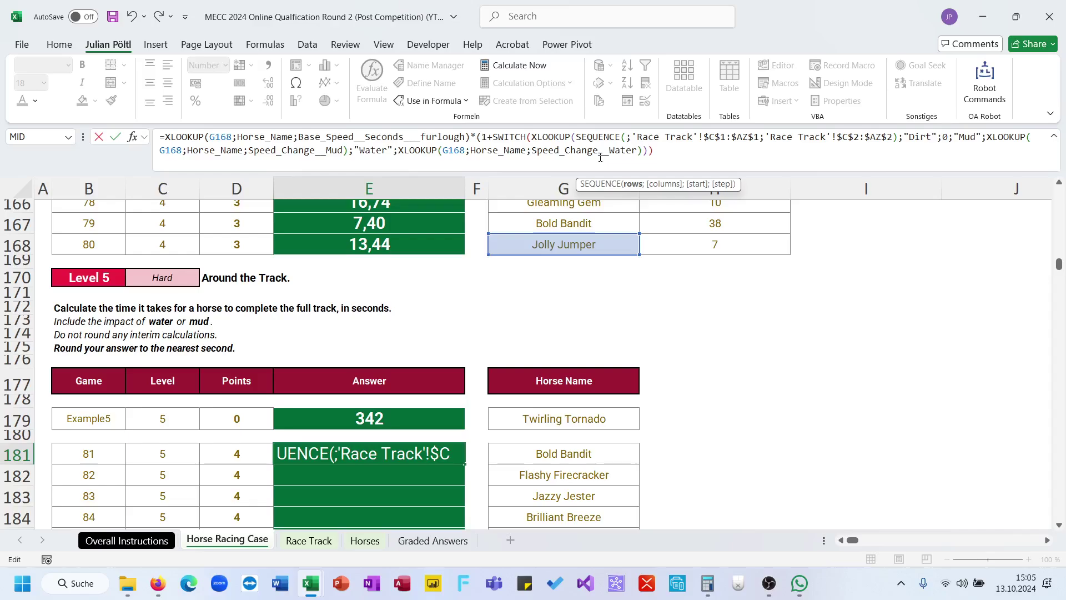
type(";50)")
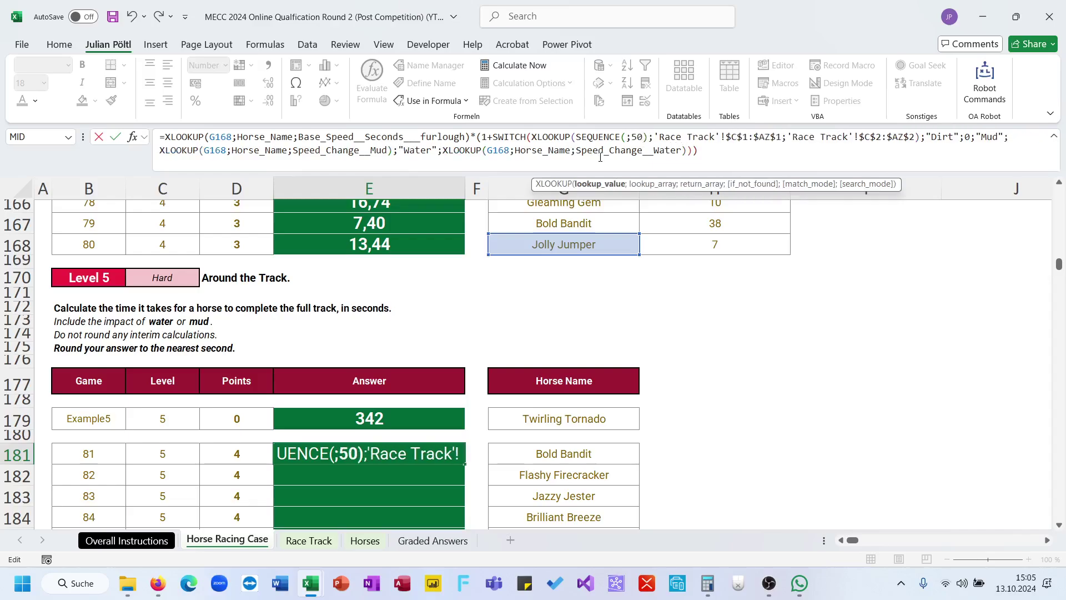
key("Return")
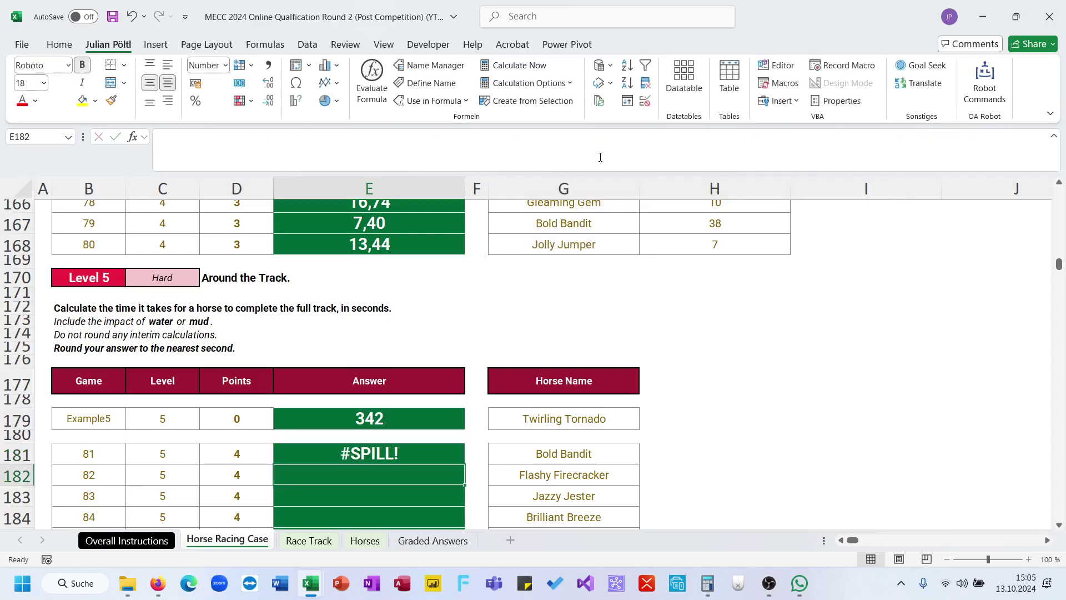
- Copy the formula text from E181 into the empty cell H181 to test how it spills
key("Up")
key("F2")
key("ctrl+a")
key("ctrl+c")
key("Escape")
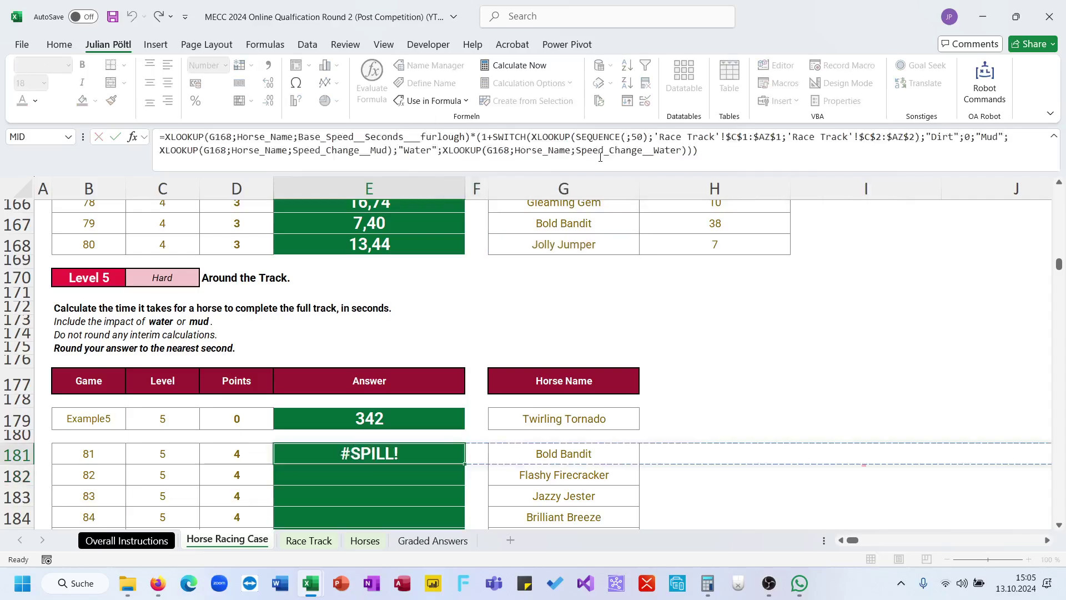
key("Tab")
key("Tab")
key("Tab")
key("F2")
key("ctrl+v")
key("Return")
key("Up")
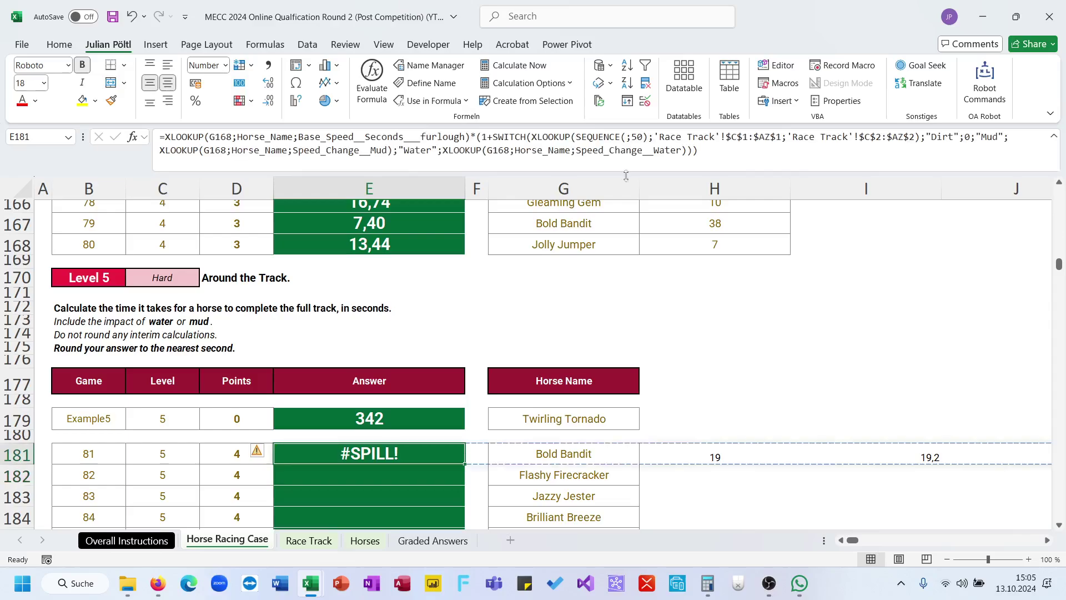
- Check the spilled section values along row 181, then delete the test formula in H181
left_click(724, 463)
scroll(885, 442, "right", 3)
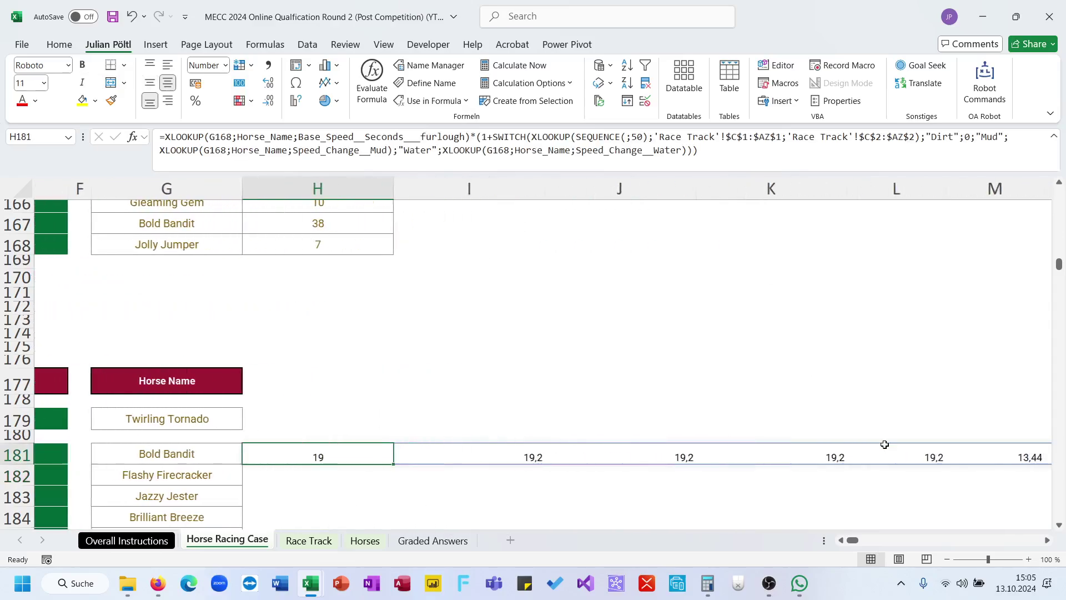
scroll(885, 442, "left", 3)
scroll(885, 445, "right", 1)
key("Delete")
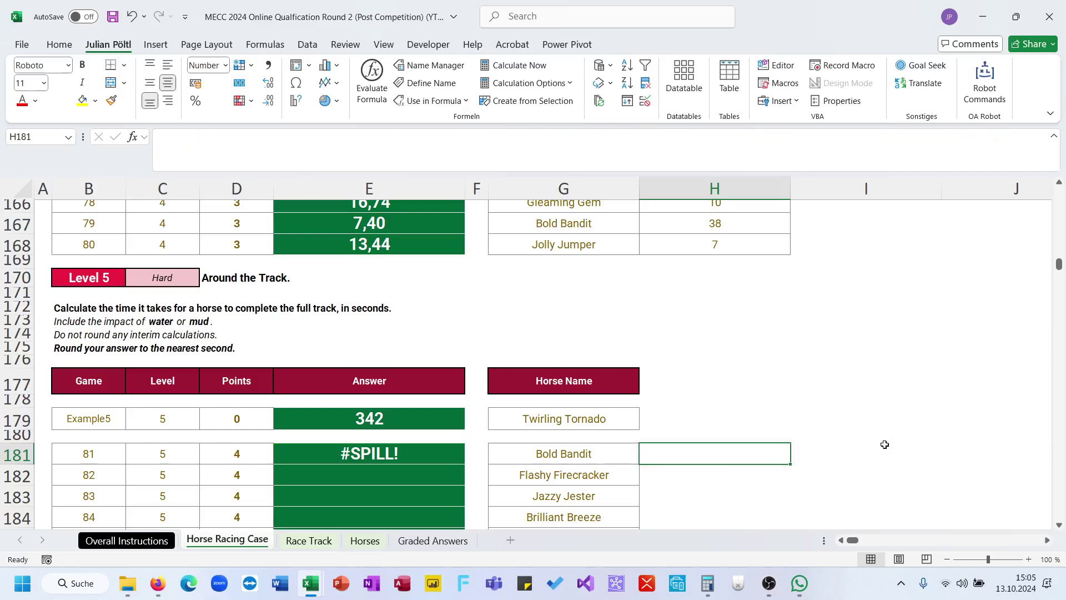
- Wrap the whole formula in the first Level 5 answer cell, E181, in SUM and enter it
left_click(427, 456)
key("F2")
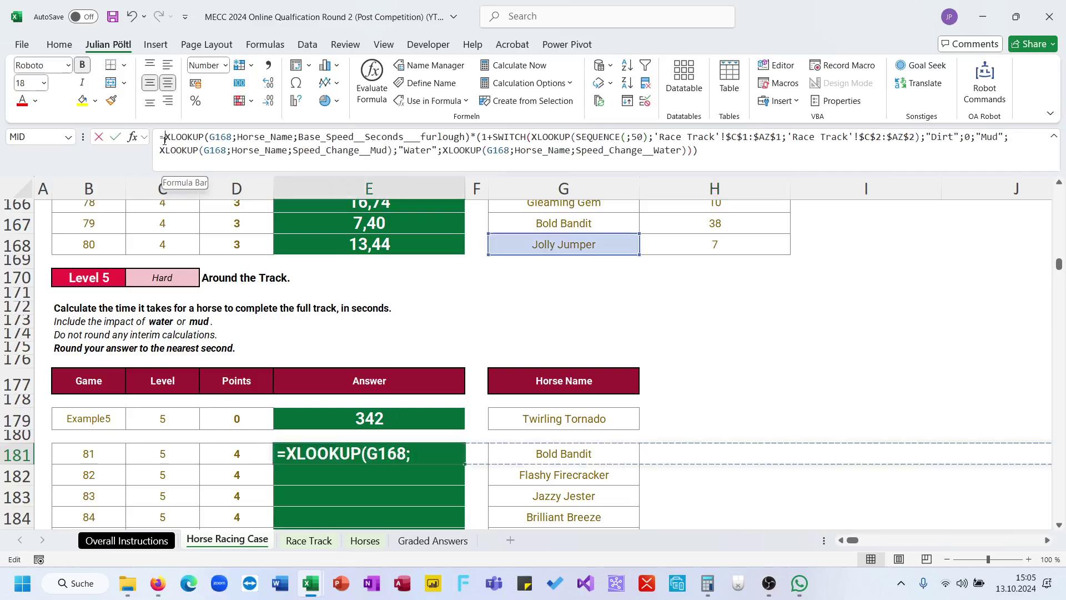
type("sum(")
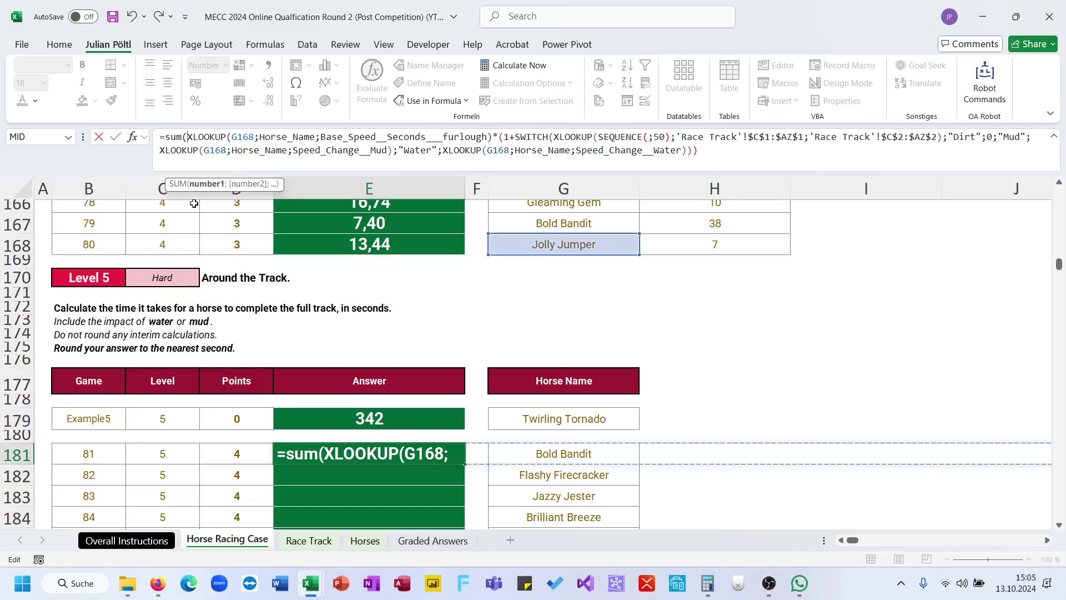
key("Down")
key("End")
type(")")
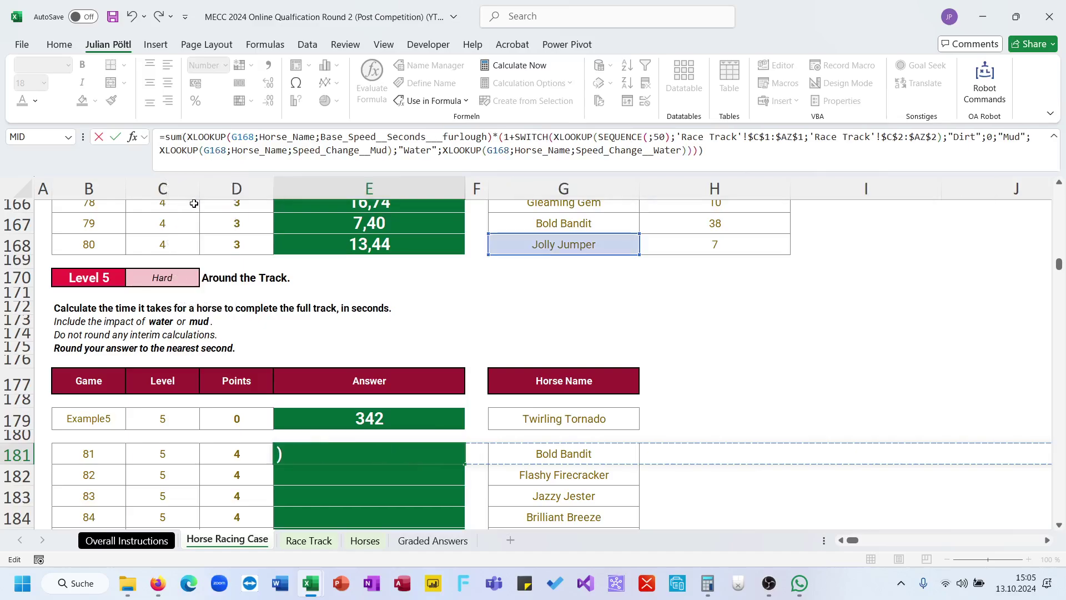
key("Return")
key("Up")
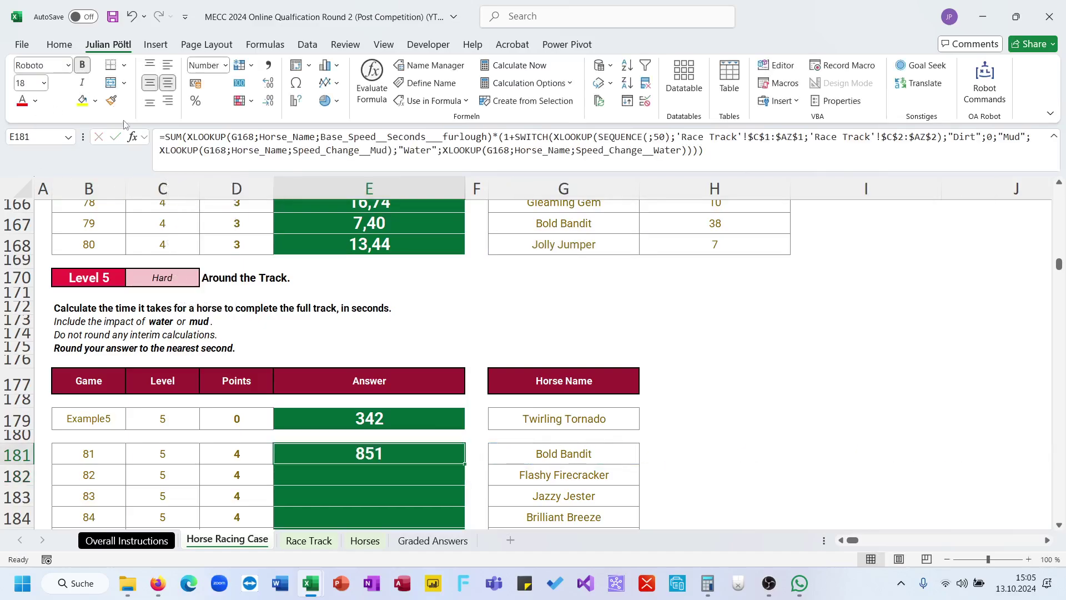
- Wrap the SUM formula in E181 in ROUND with an empty digits argument and enter it
left_click(165, 137)
type("roun")
key("Tab")
key("End")
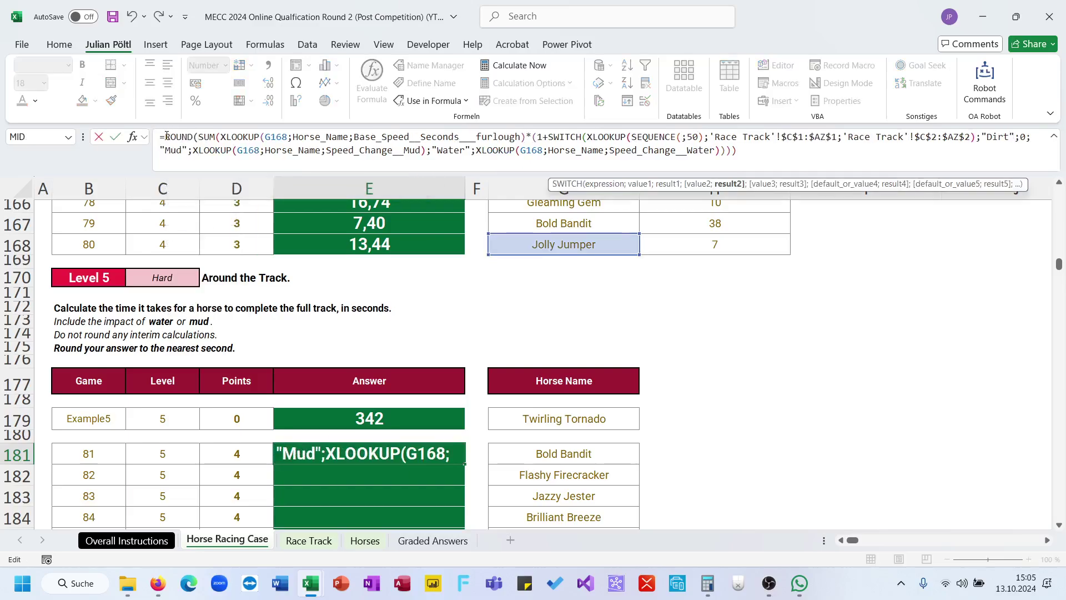
type(");)")
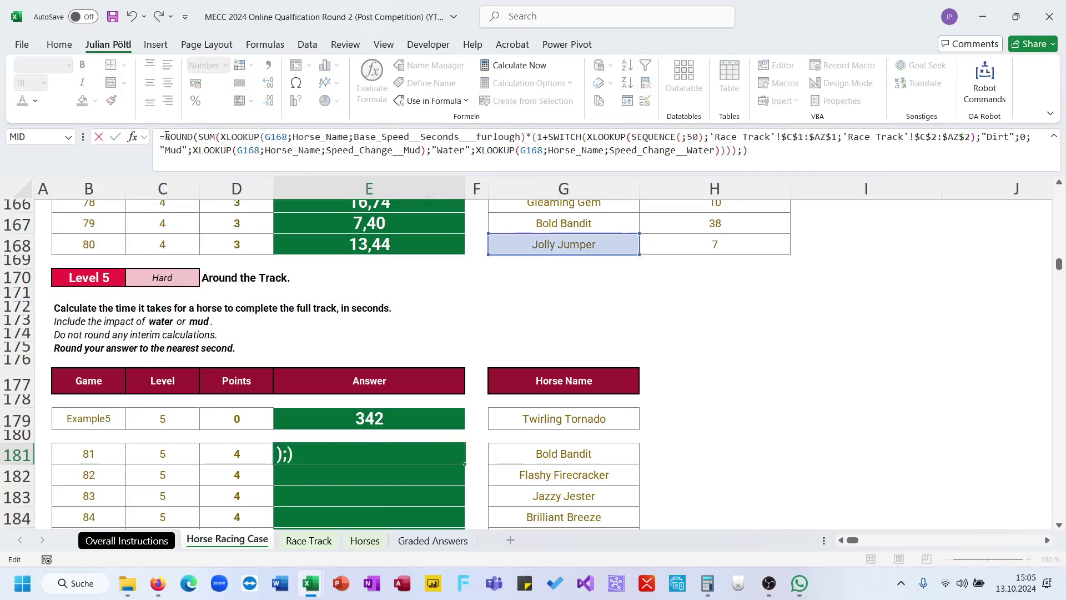
key("Return")
- Try the E181 formula in the Level 5 example answer cell E179, then undo the paste
key("Up")
key("ctrl+c")
key("Up")
key("Up")
key("ctrl+v")
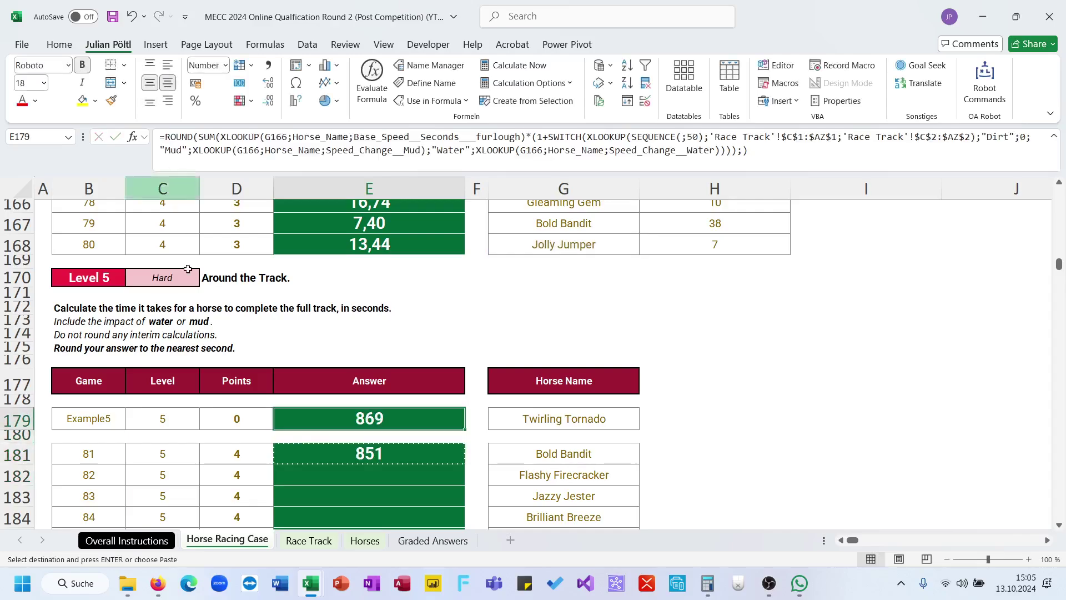
key("ctrl+z")
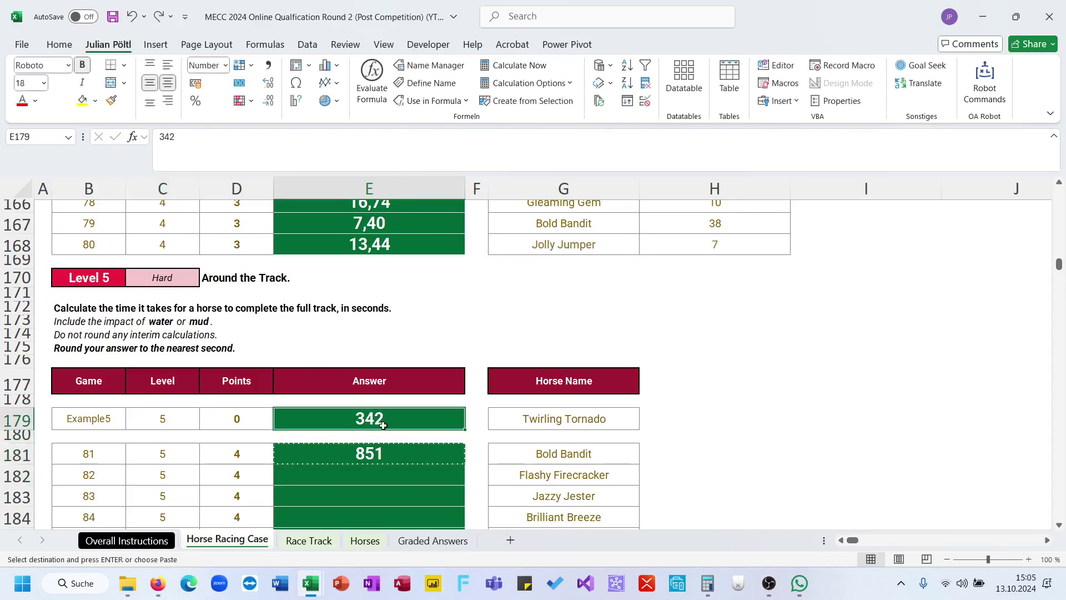
- Repoint all three G168 references in the E181 formula to the horse name in G181 and enter it
left_click(404, 448)
left_click(527, 138)
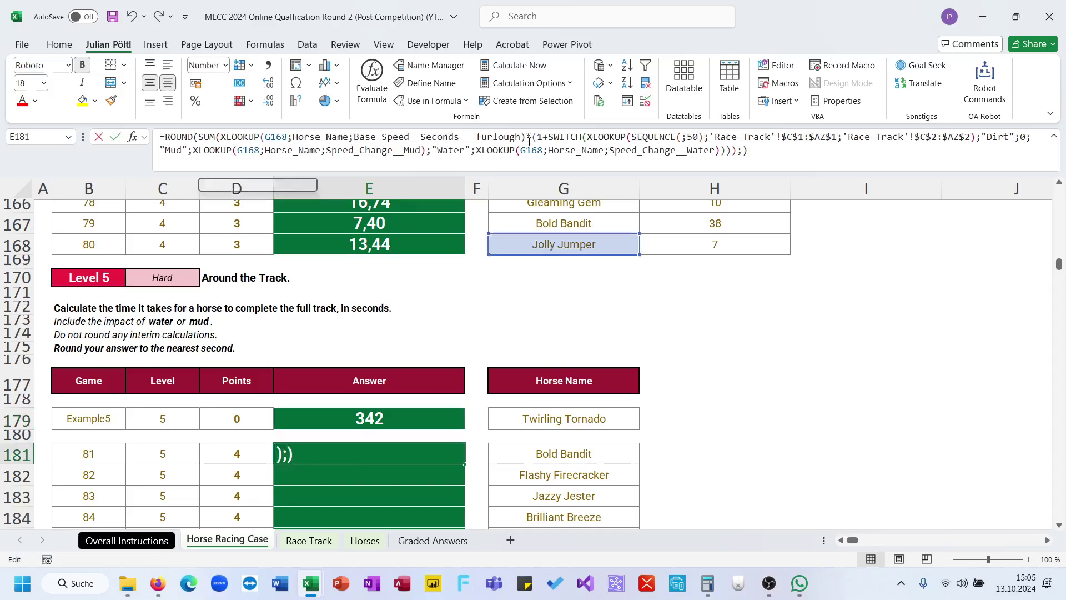
left_click_drag(552, 254, 555, 454)
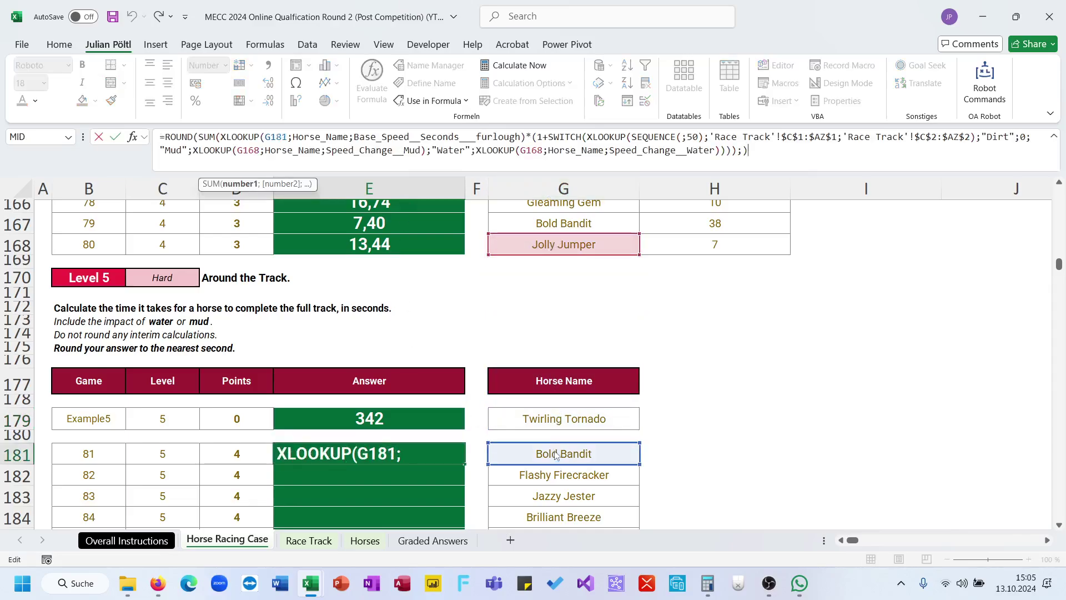
left_click_drag(573, 257, 581, 455)
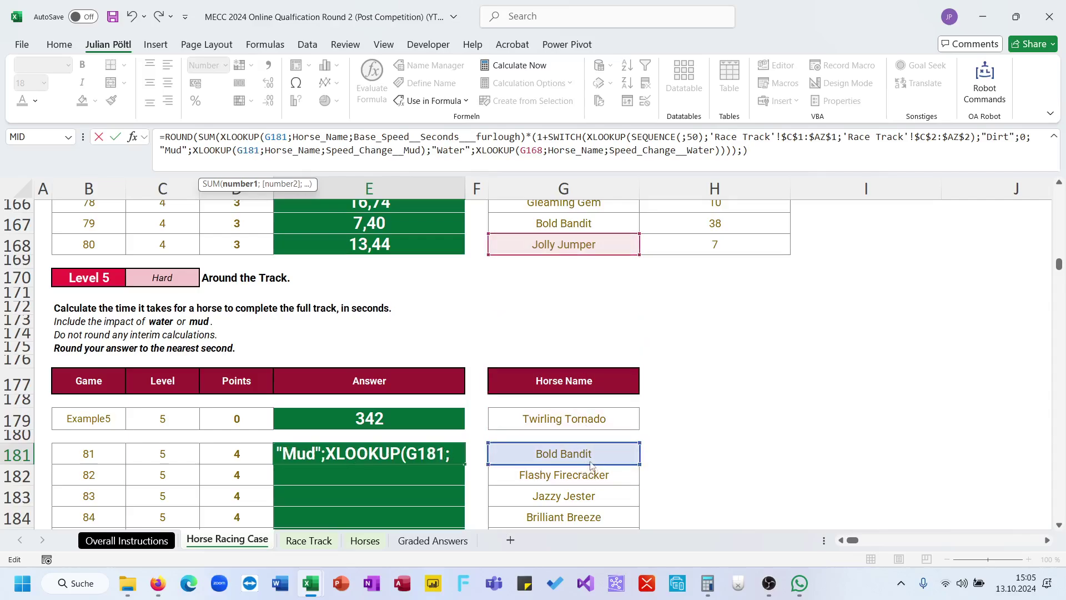
left_click_drag(557, 257, 563, 447)
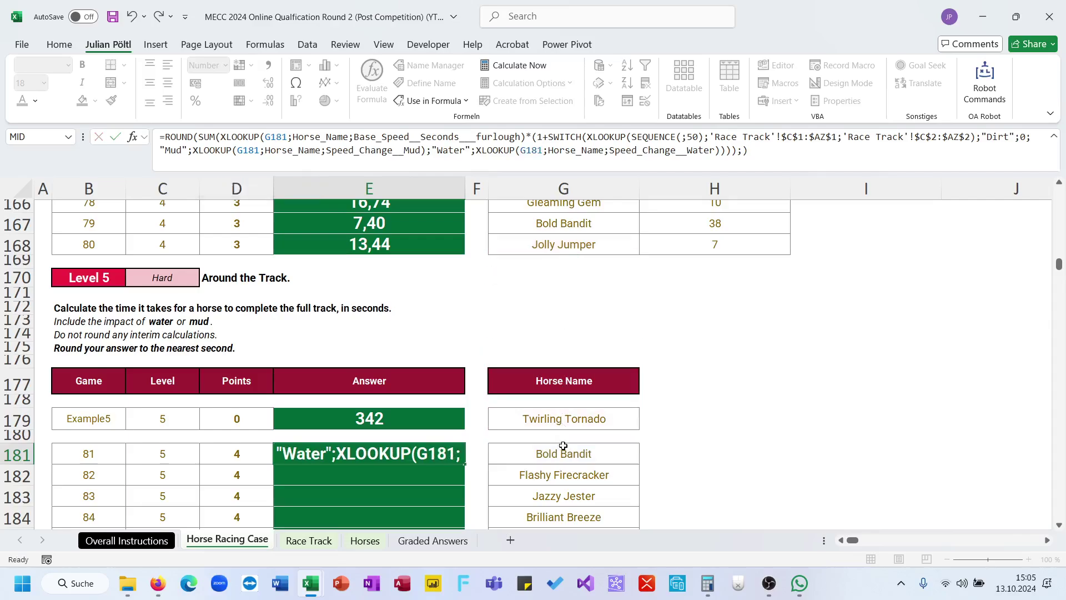
key("Return")
key("Up")
key("Up")
key("Down")
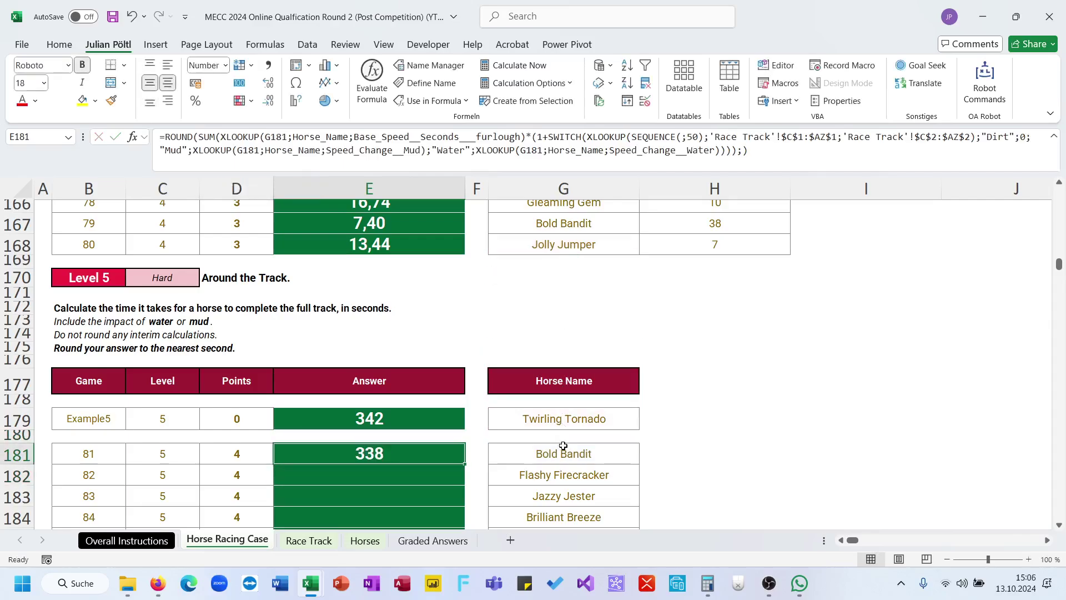
- Copy the E181 formula into the example answer cell E179 and show its result with two decimals
key("ctrl+c")
key("Up")
key("Up")
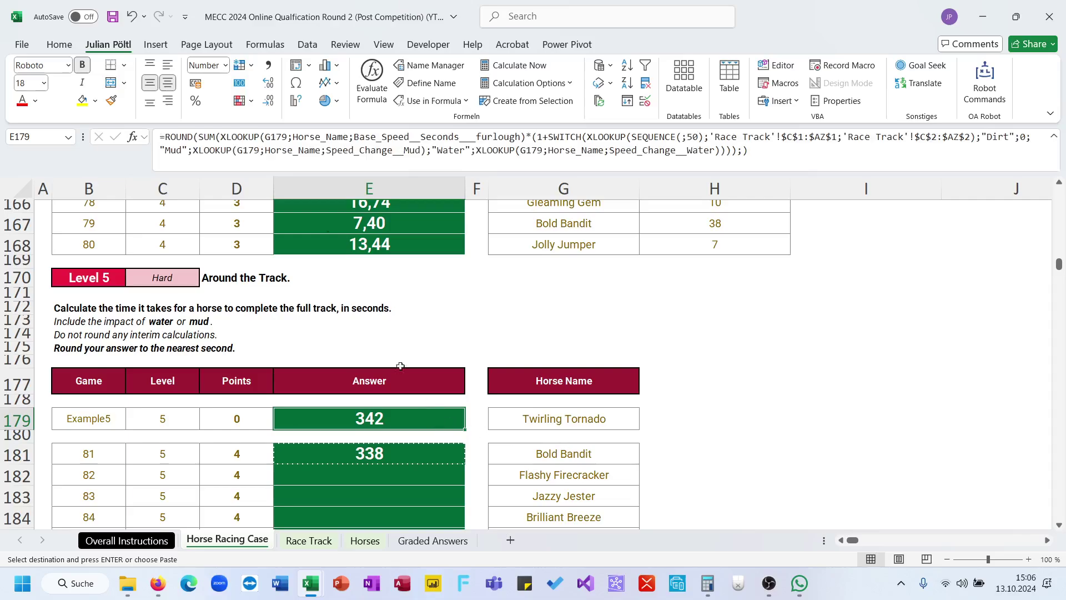
left_click(270, 84)
left_click(270, 85)
- Fill the E181 formula down through the remaining Level 5 answers to E200
left_click(427, 452)
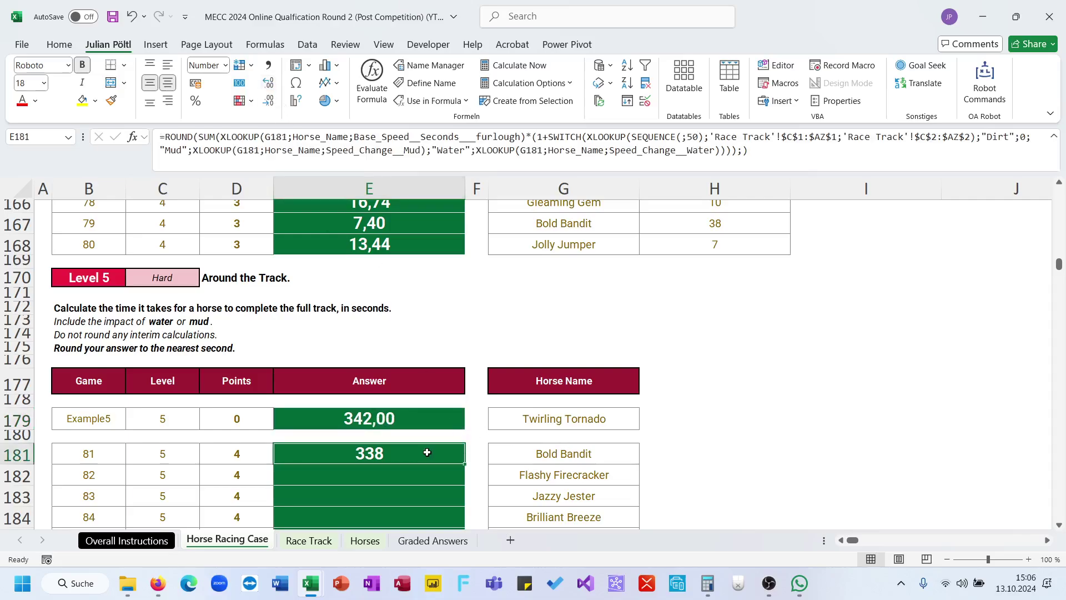
double_click(466, 467)
scroll(399, 348, "down", 9)
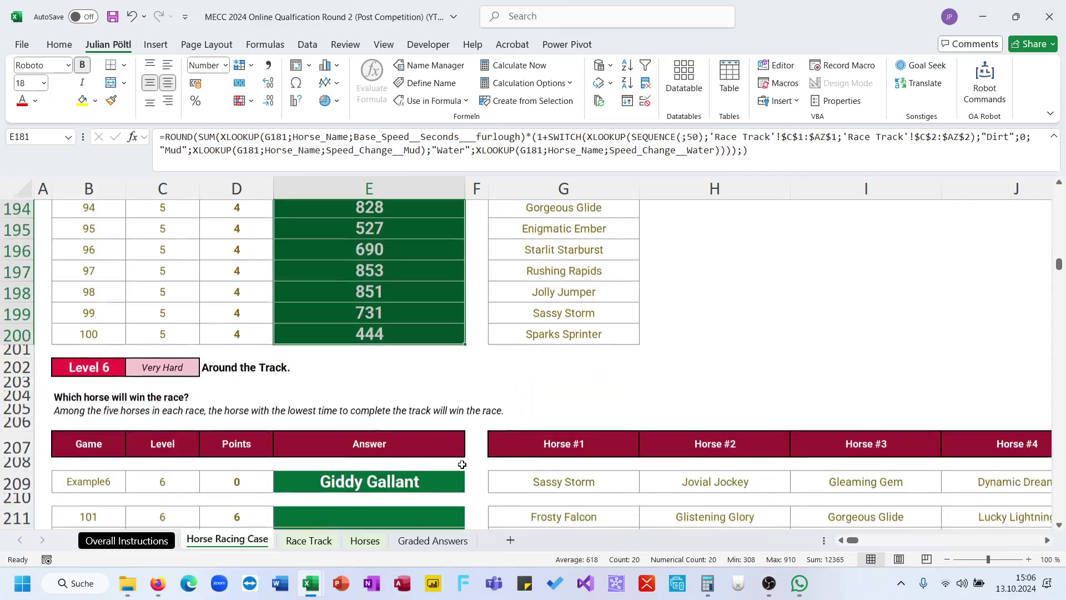
- Copy the last Level 5 answer formula from E200 into the first Level 6 answer cell, E211
left_click(394, 336)
key("ctrl+c")
left_click(377, 515)
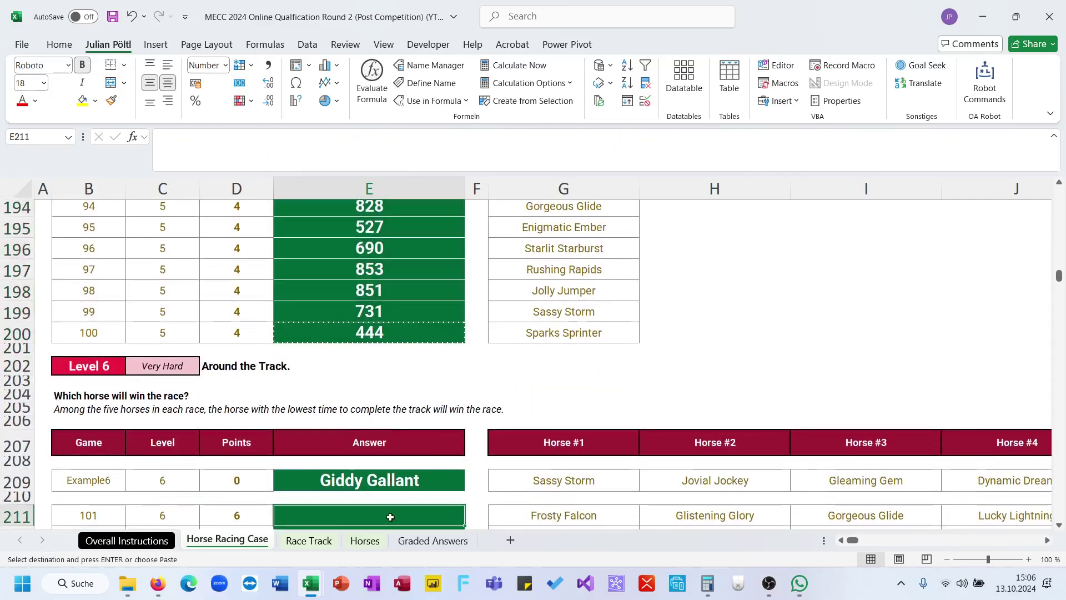
left_click(376, 337)
left_click(387, 506)
key("ctrl+v")
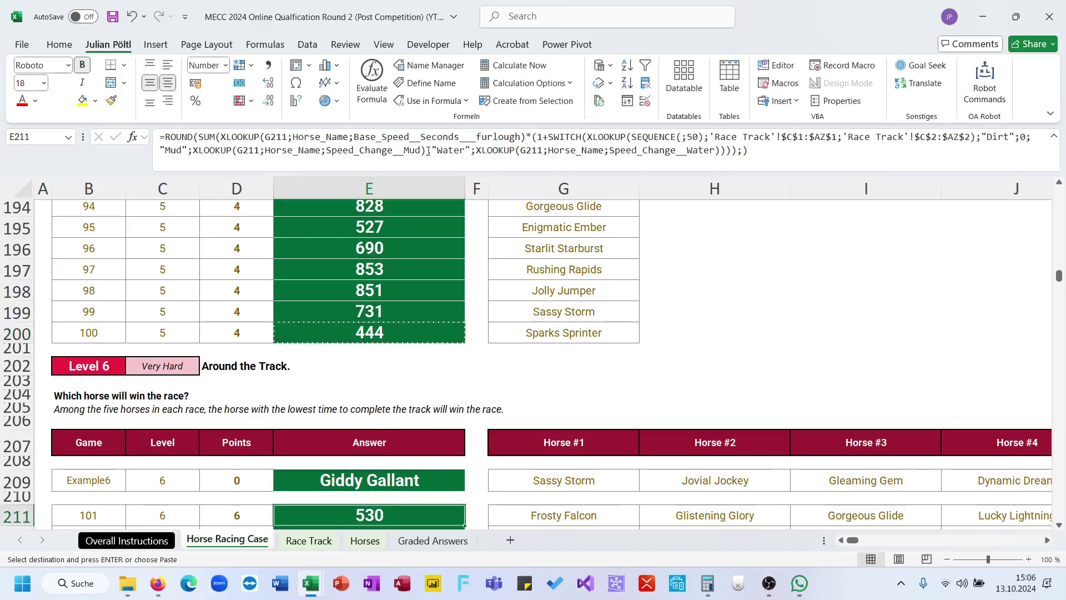
- Start the E211 formula with MAP over G211:K211 and a LAMBDA with parameter A around the existing ROUND calculation
left_click(428, 151)
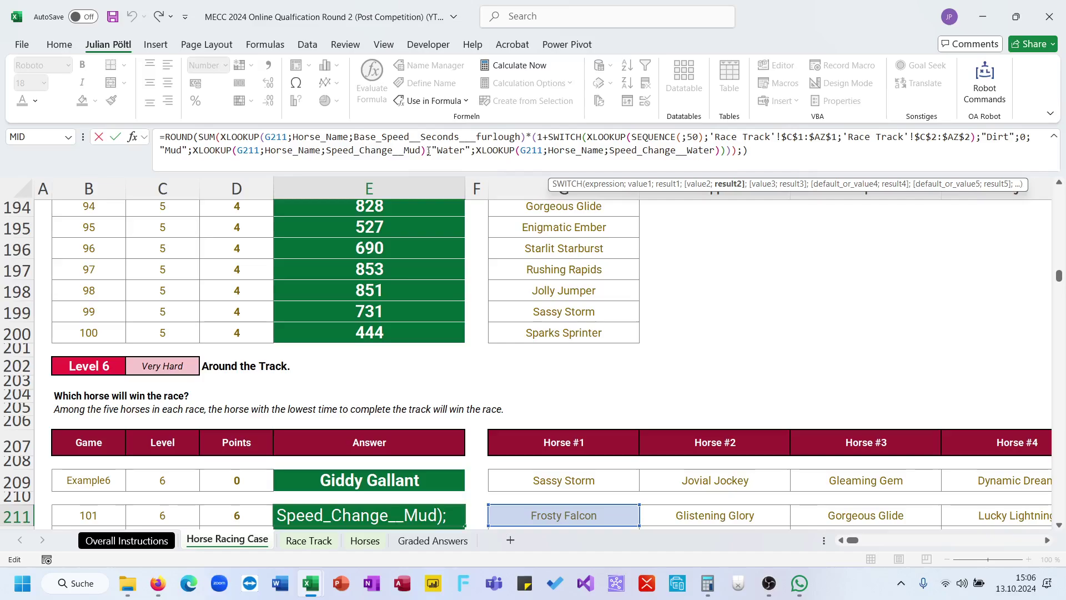
left_click(164, 139)
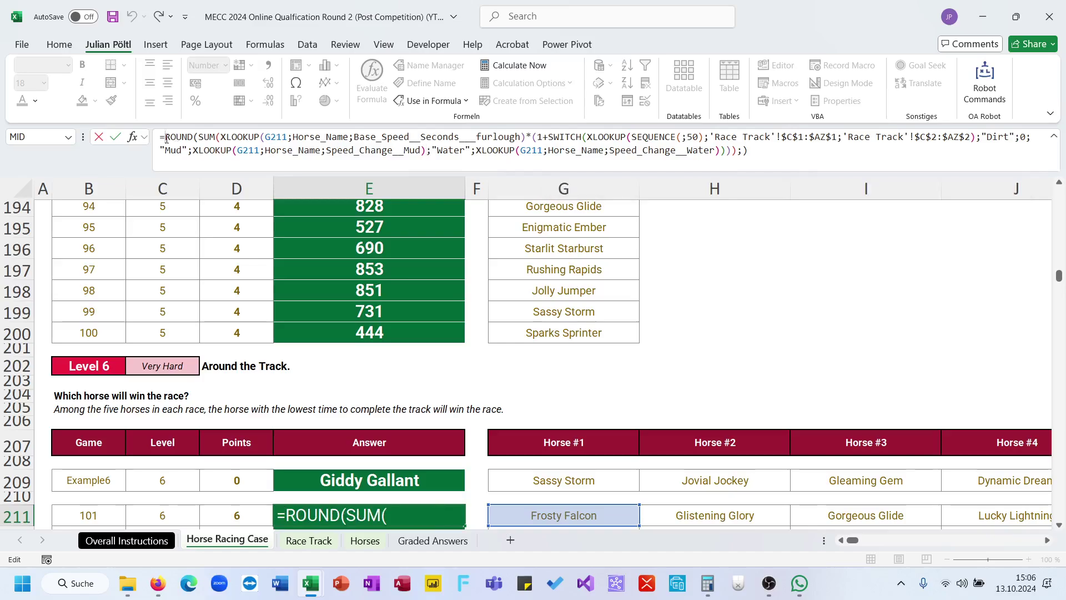
type("Map(")
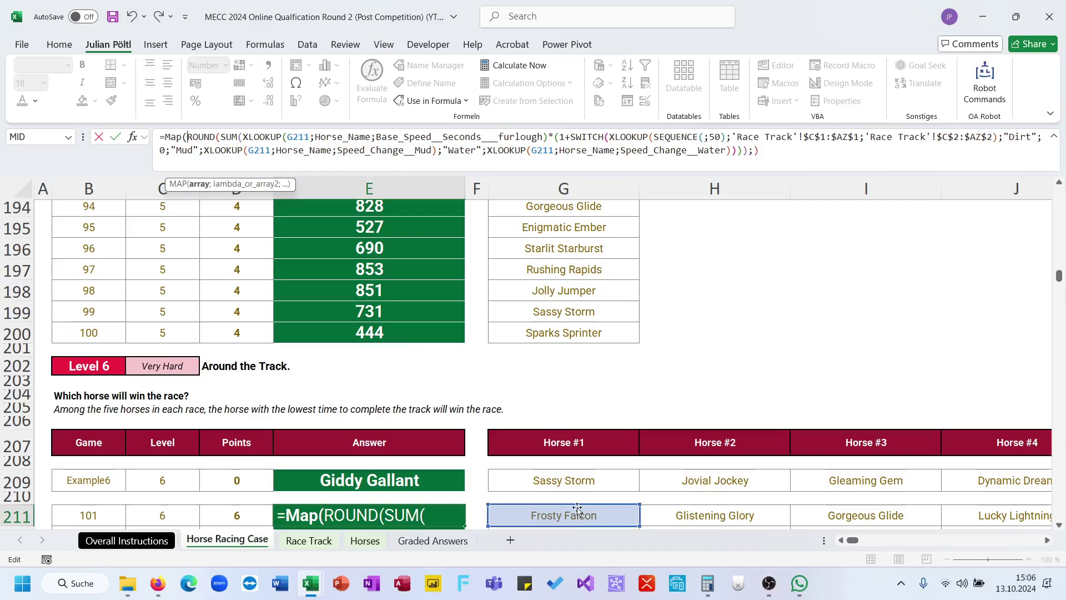
left_click_drag(566, 515, 950, 511)
type(";Lam")
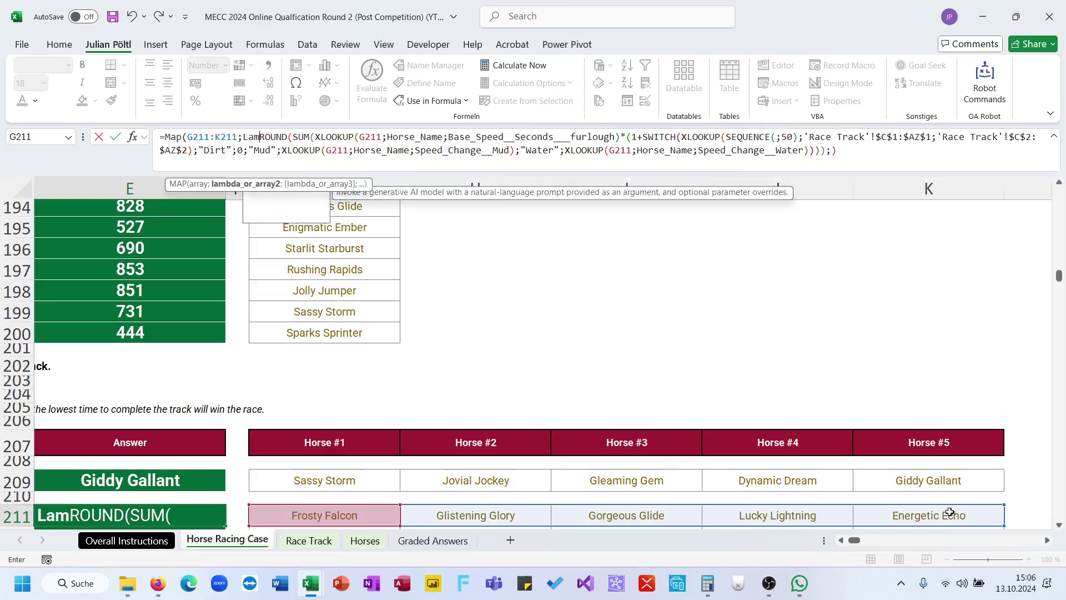
key("Tab")
type("A;")
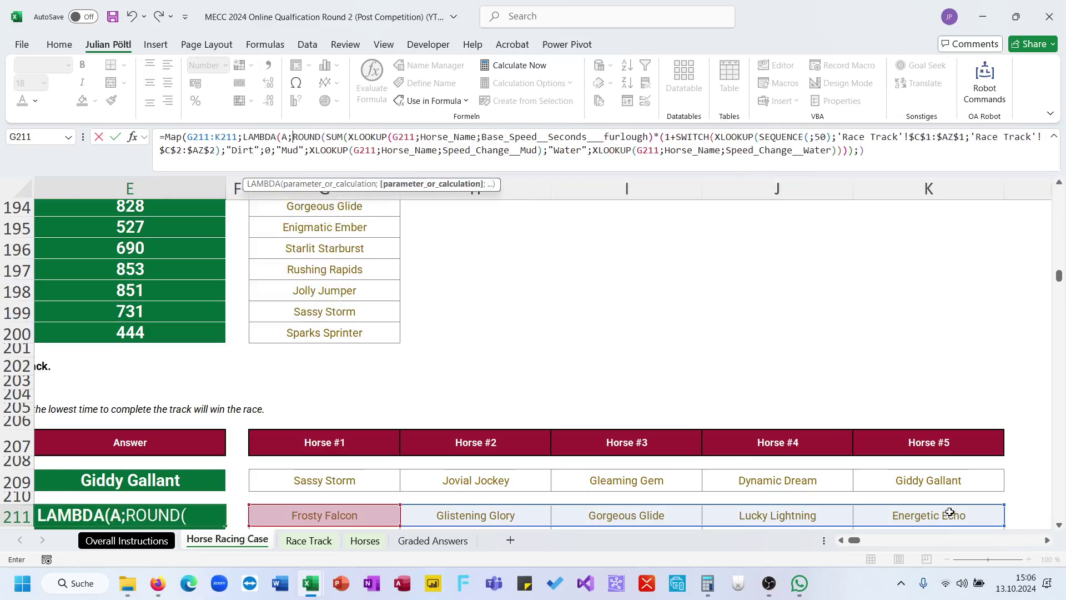
- Replace the three G211 lookup values in the E211 formula with A, close the LAMBDA and MAP, and enter it
double_click(403, 136)
type("A")
double_click(364, 150)
type("A")
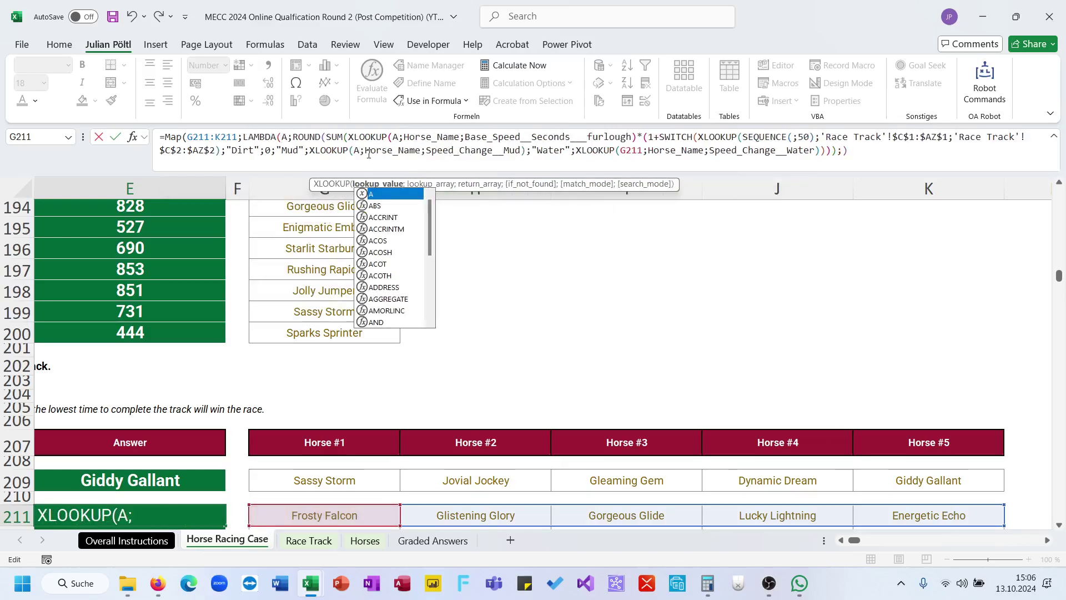
double_click(628, 150)
type("A")
left_click(841, 150)
key("Return")
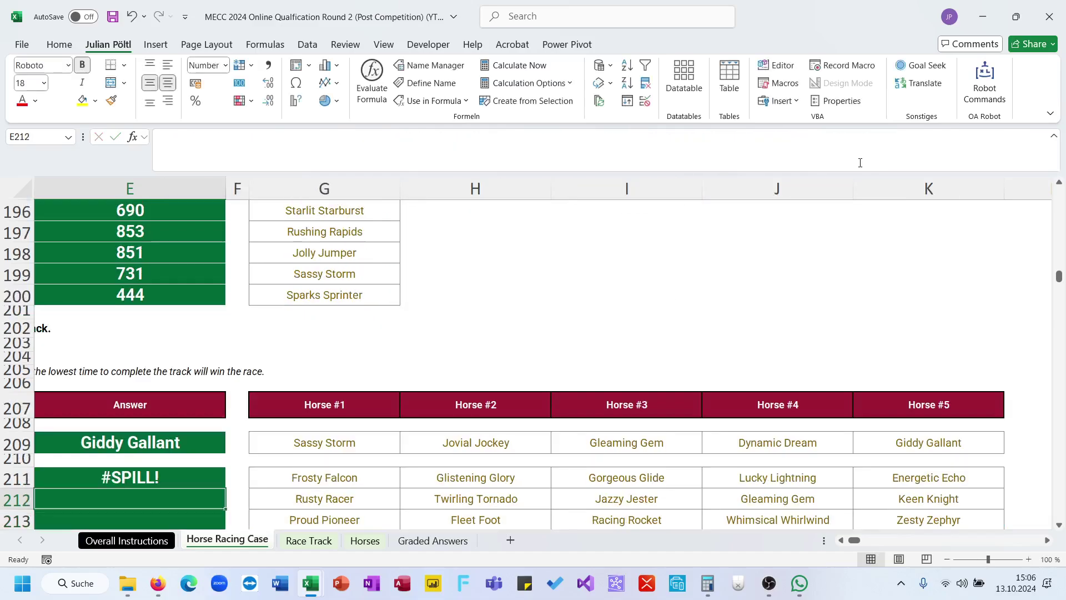
- Move the MAP formula text unchanged from E211 into the empty cell E210 above so it can spill
key("Up")
key("Up")
key("Down")
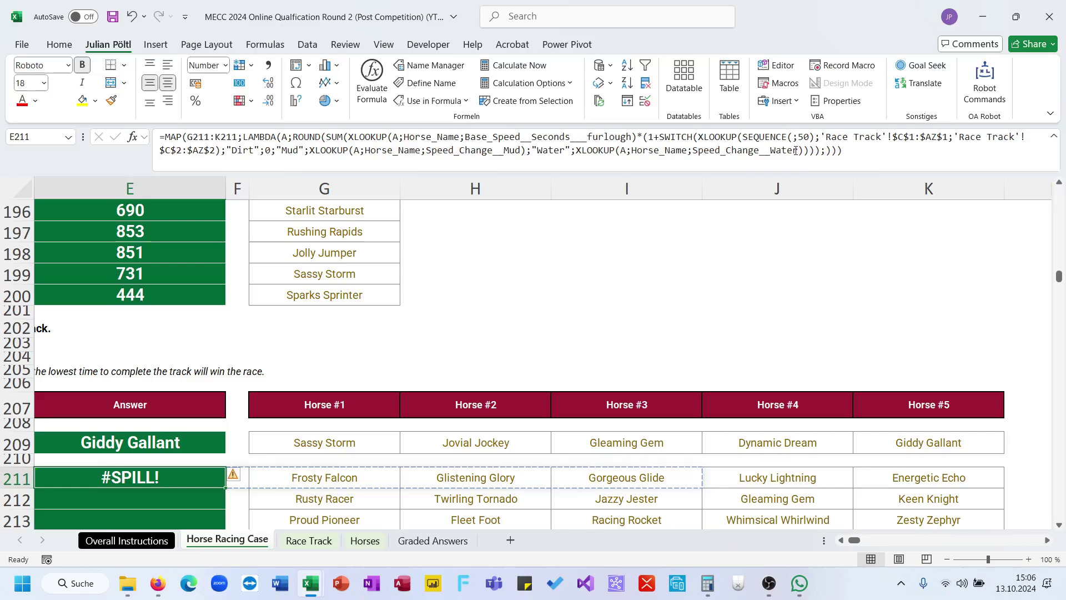
left_click(794, 149)
key("ctrl+a")
key("ctrl+x")
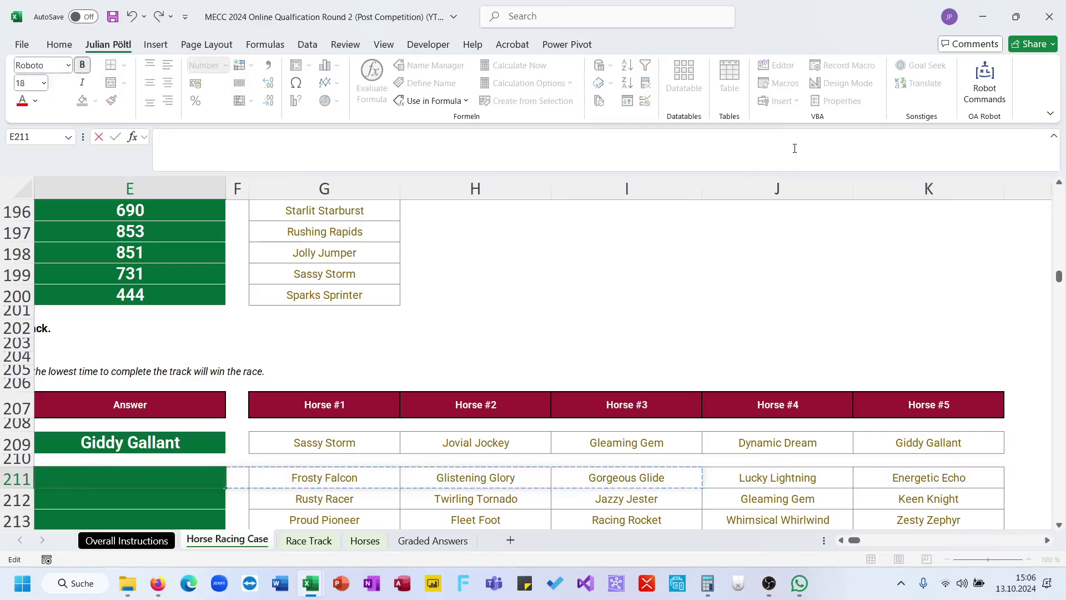
key("Return")
key("Up")
key("Up")
left_click(794, 148)
key("ctrl+v")
key("Return")
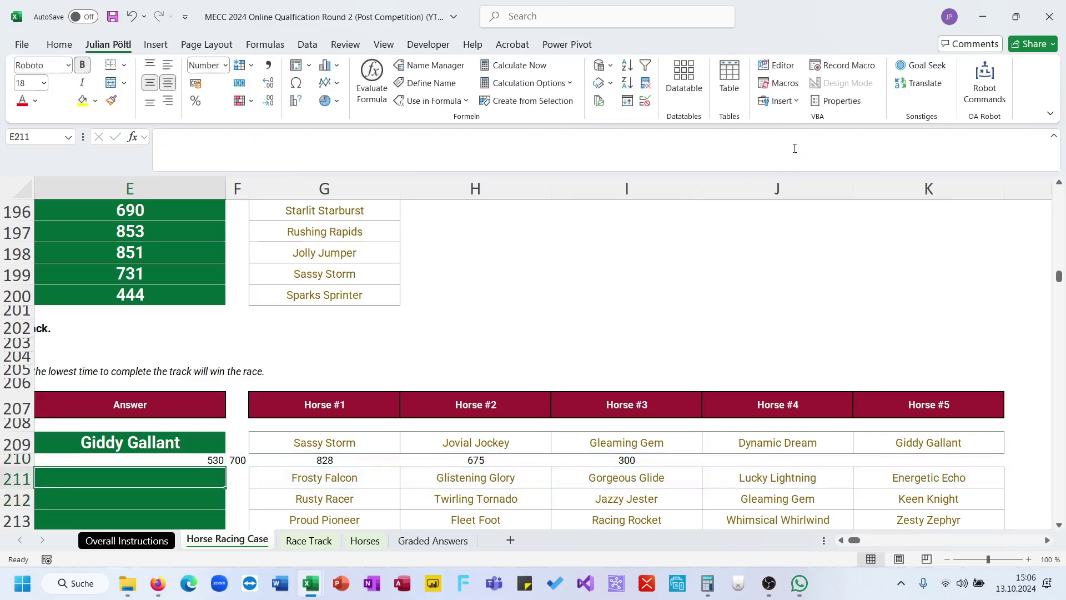
- Remove the ROUND function and its empty digits argument from the E210 MAP formula and enter it
key("Up")
scroll(577, 281, "left", 2)
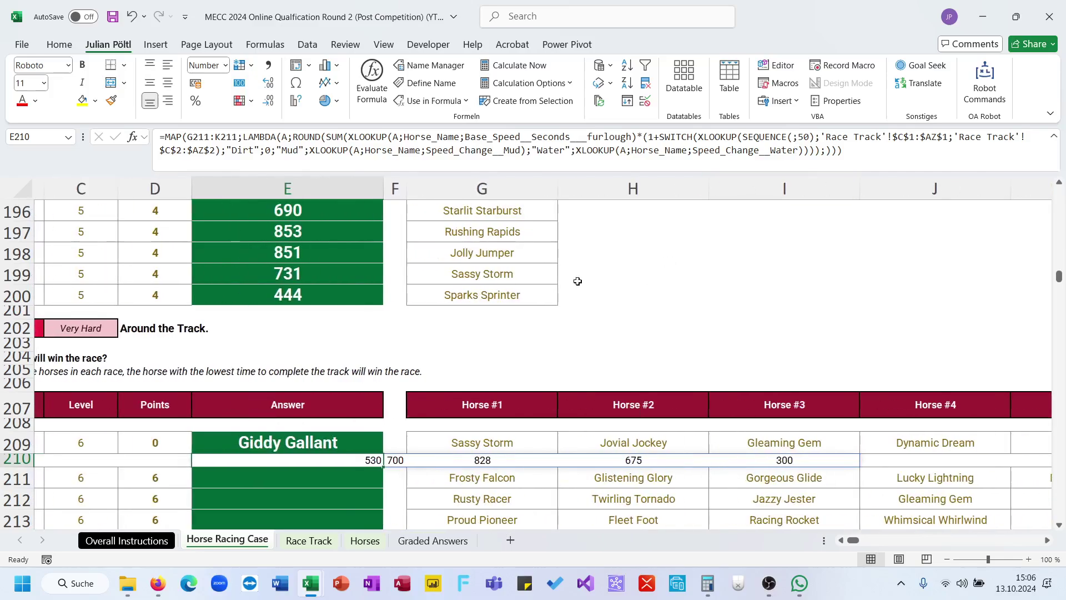
left_click(345, 136)
double_click(309, 137)
key("Delete")
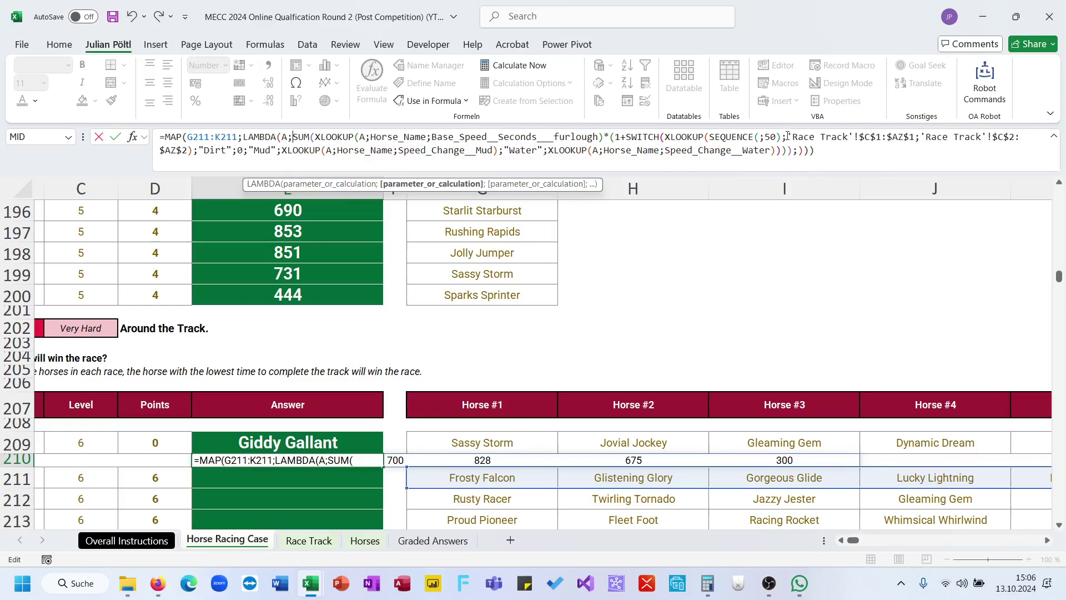
left_click(796, 151)
key("BackSpace")
key("BackSpace")
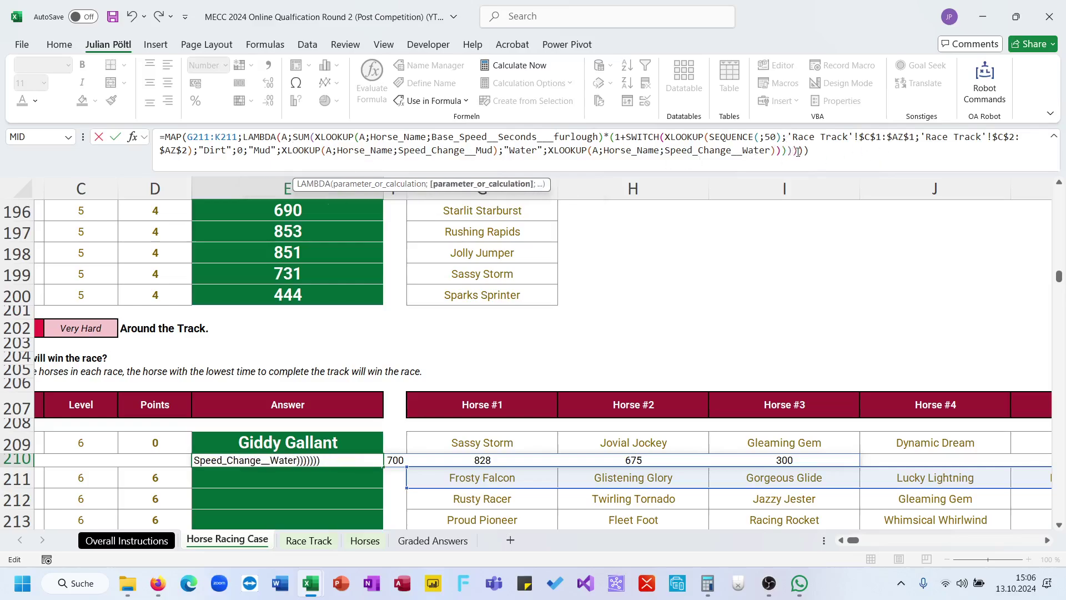
key("ctrl+Return")
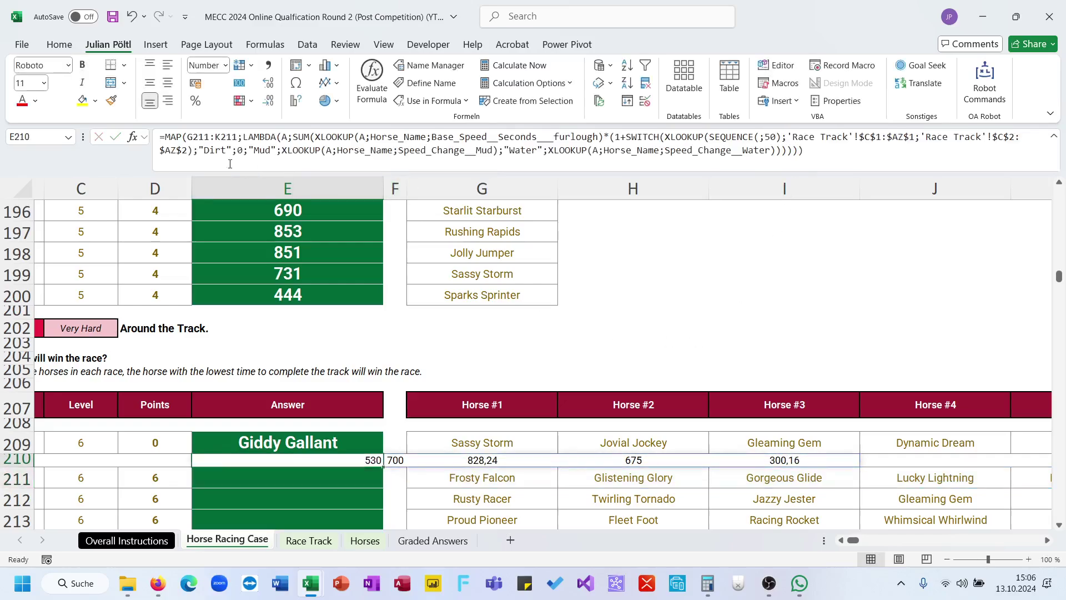
- Wrap the E210 MAP formula in a LET function that stores the MAP result under the name M
left_click(167, 137)
type("x")
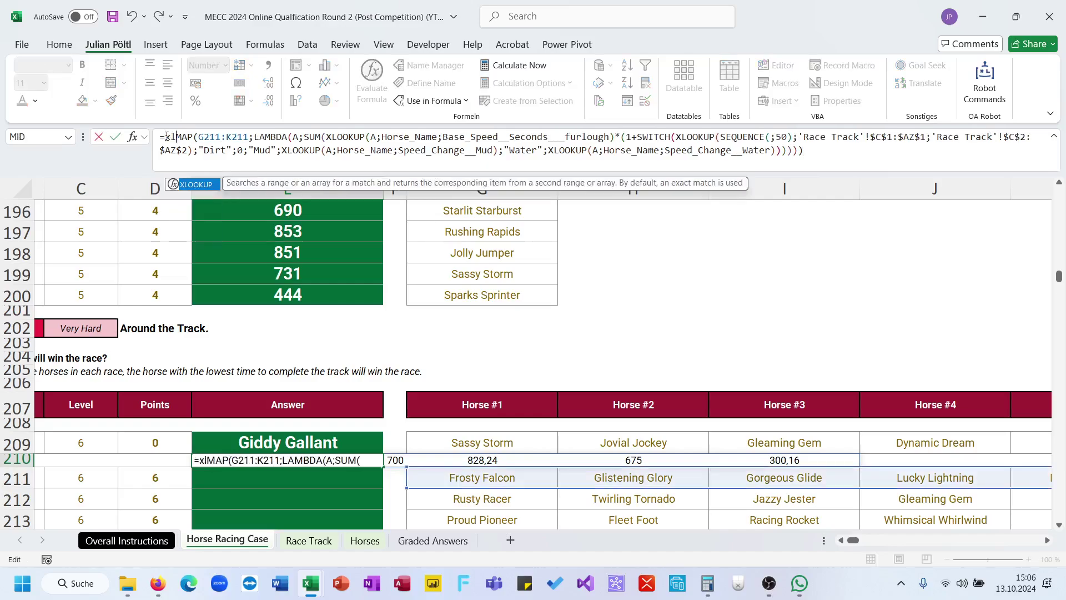
key("BackSpace")
type("Let(M")
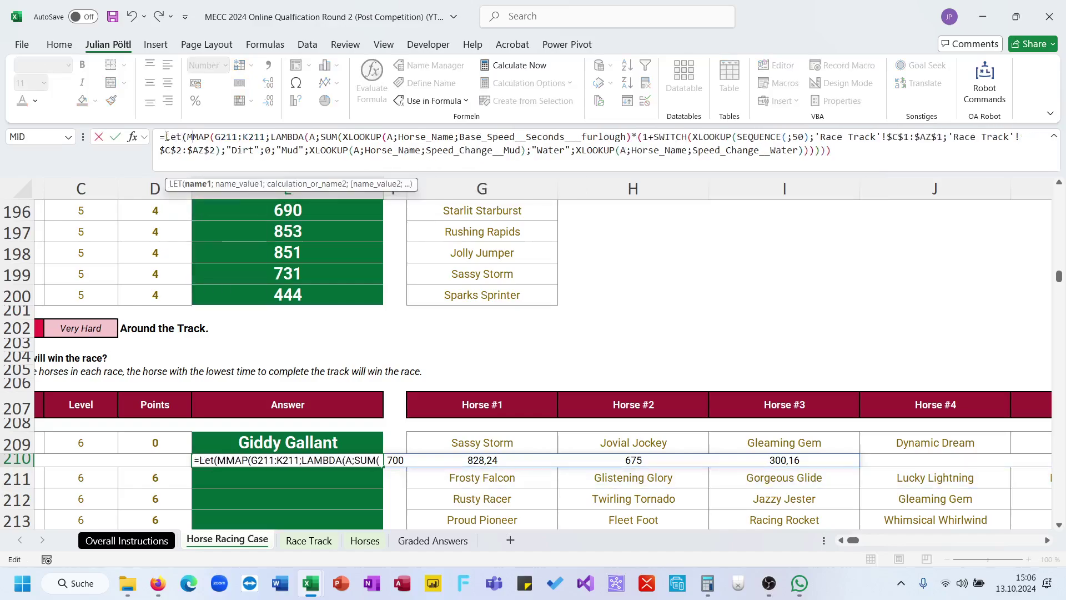
type(";")
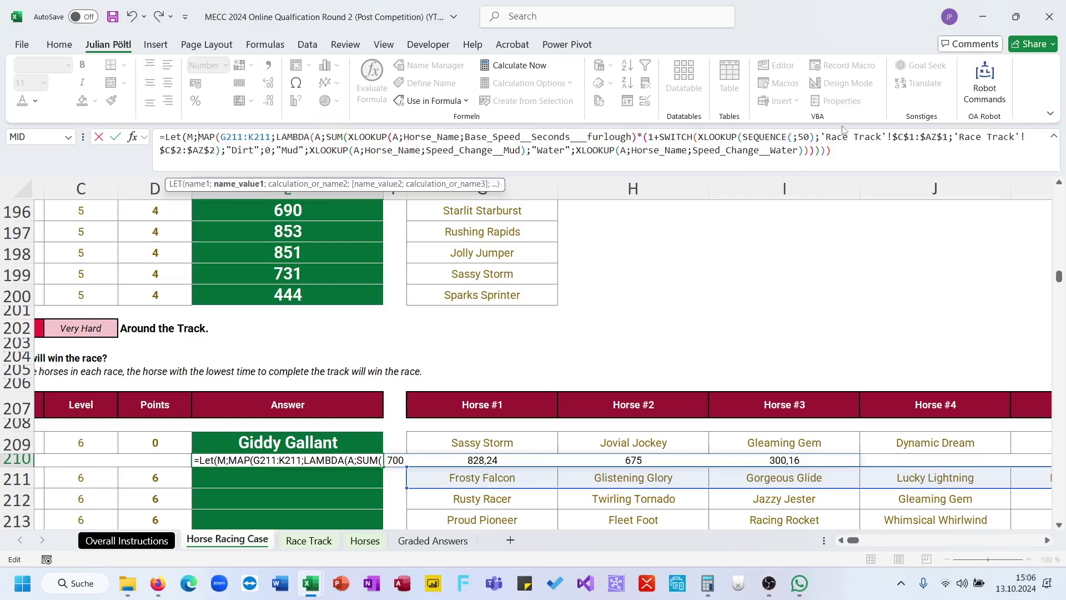
left_click(864, 153)
type(";")
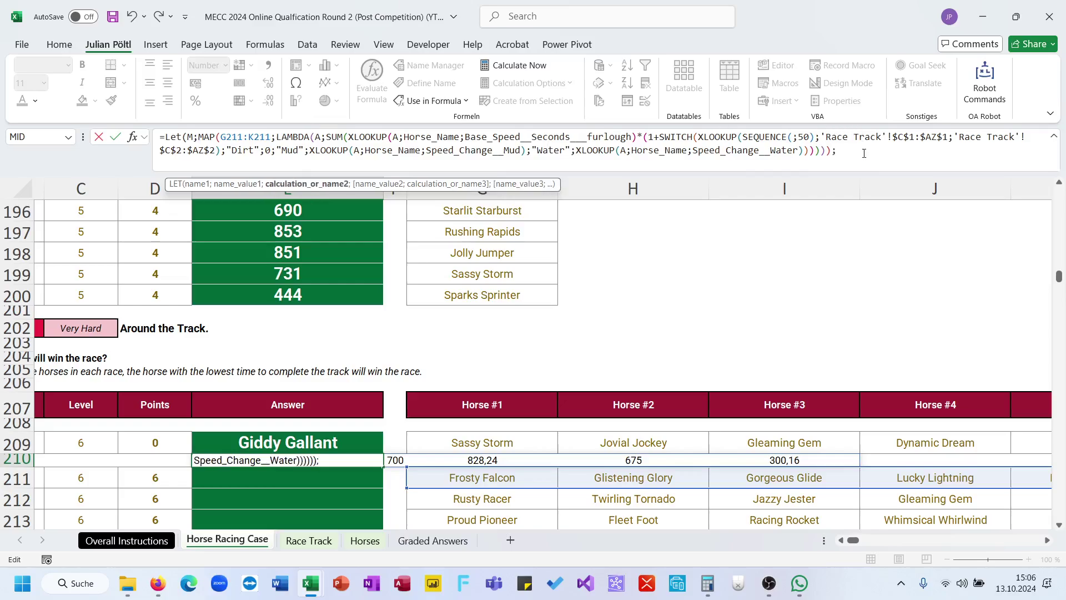
- Finish the E210 LET formula with XLOOKUP(MIN(M);M;G211:K211) as its calculation and enter it
type("XLOOKUP(")
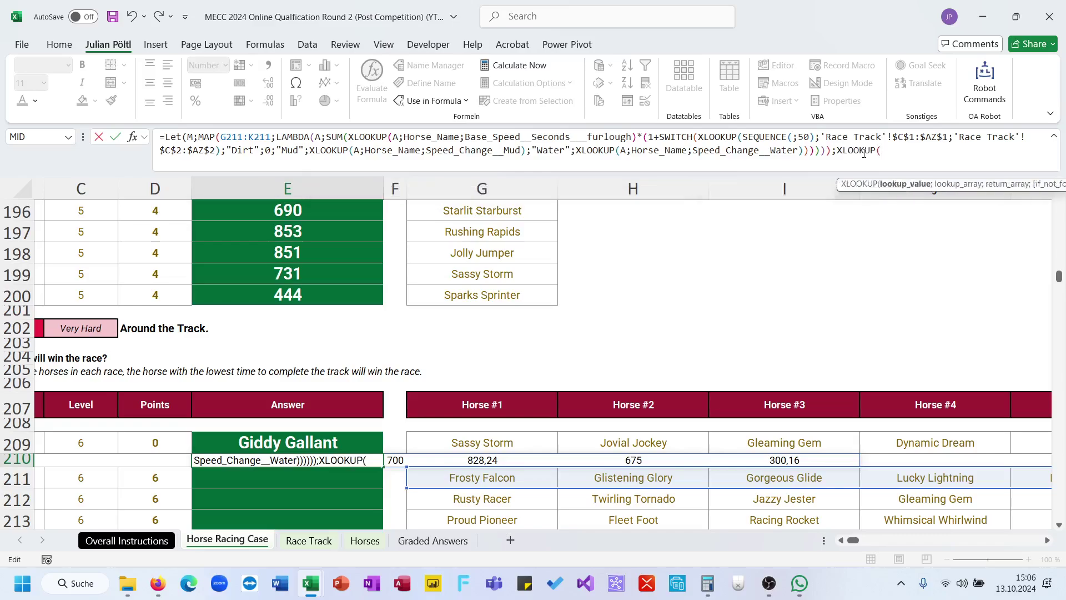
type("Min(M);")
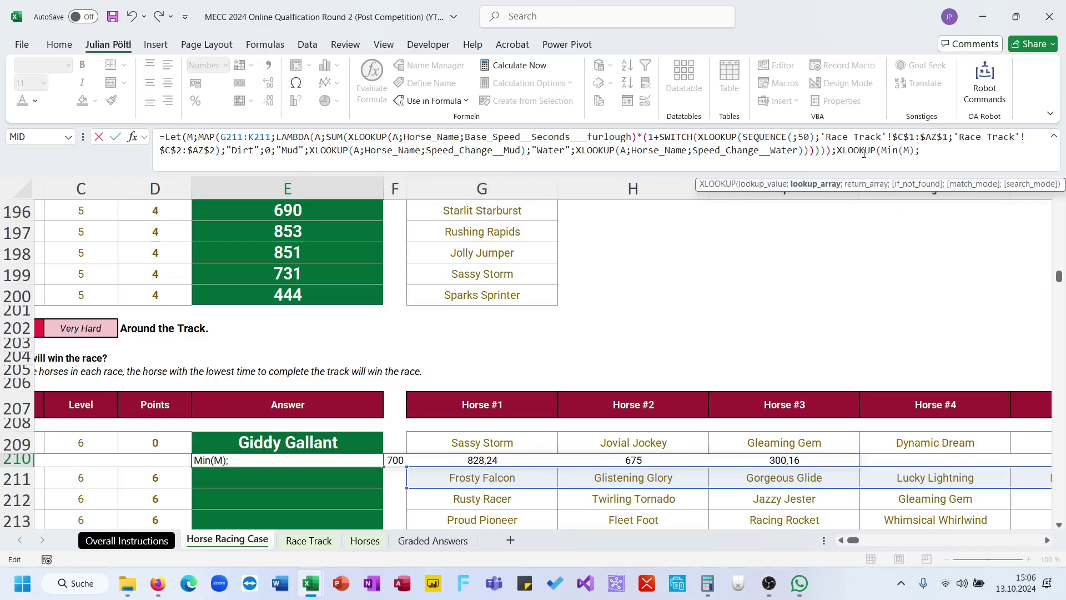
type("M;")
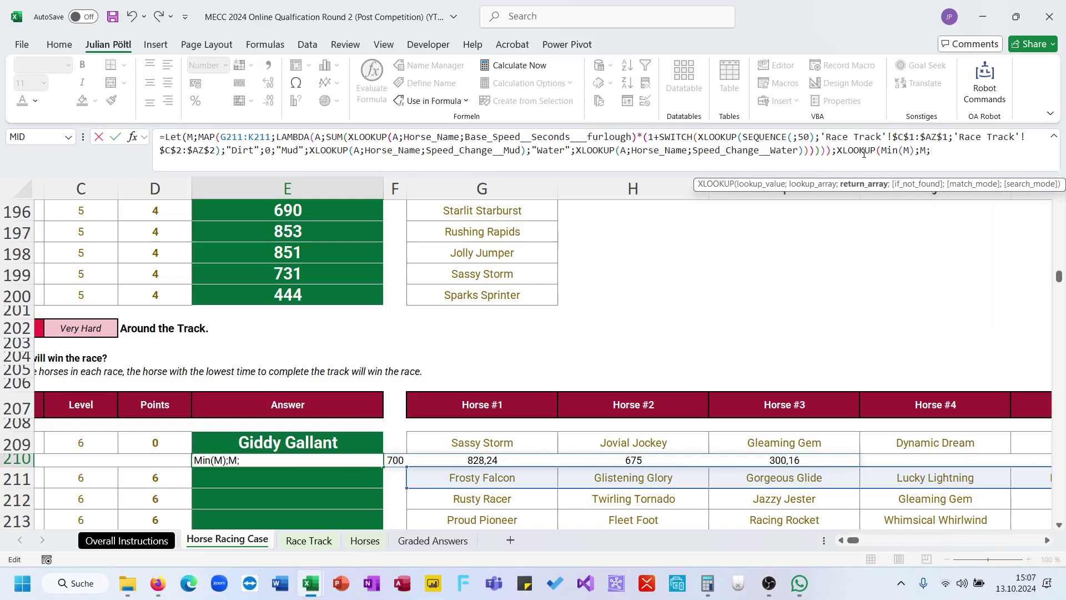
left_click(541, 477)
key("ctrl+shift+Right")
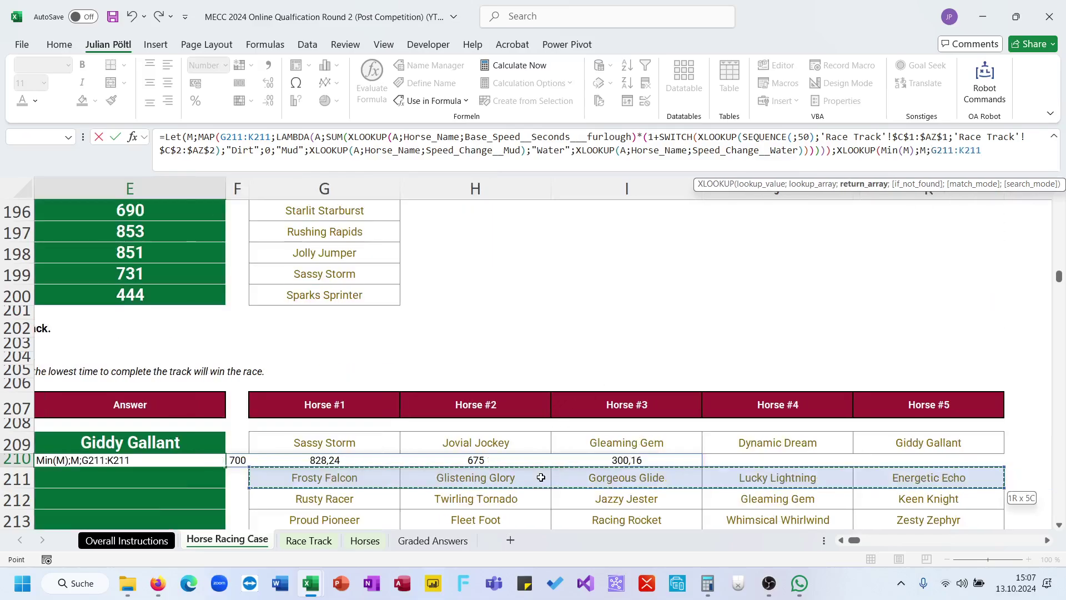
type("))")
key("Return")
double_click(541, 477)
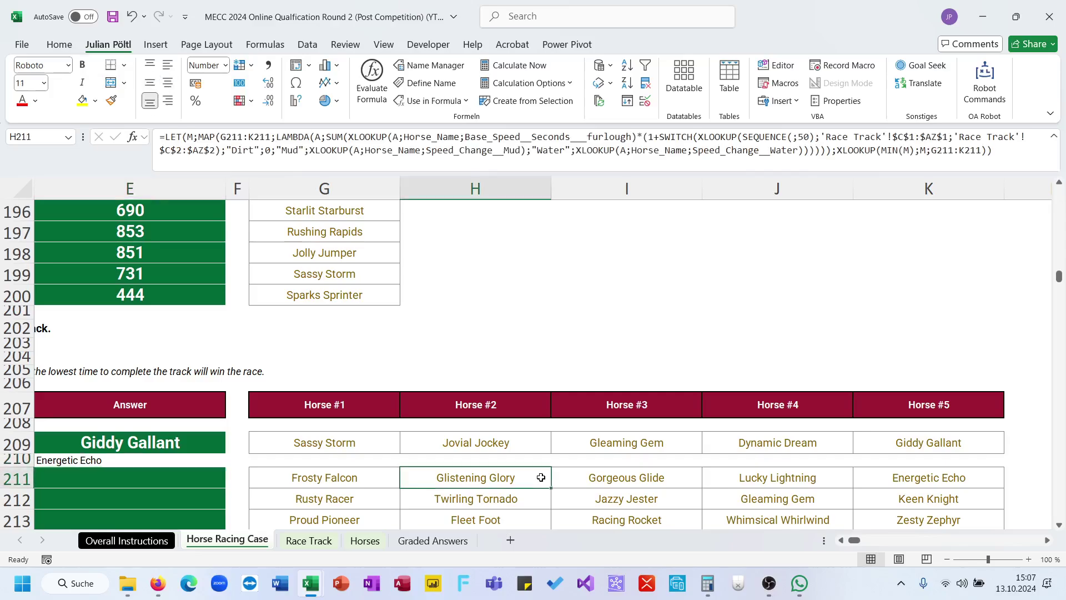
- Move the LET formula text unchanged from E210 into answer cell E211 and enter it
left_click(153, 465)
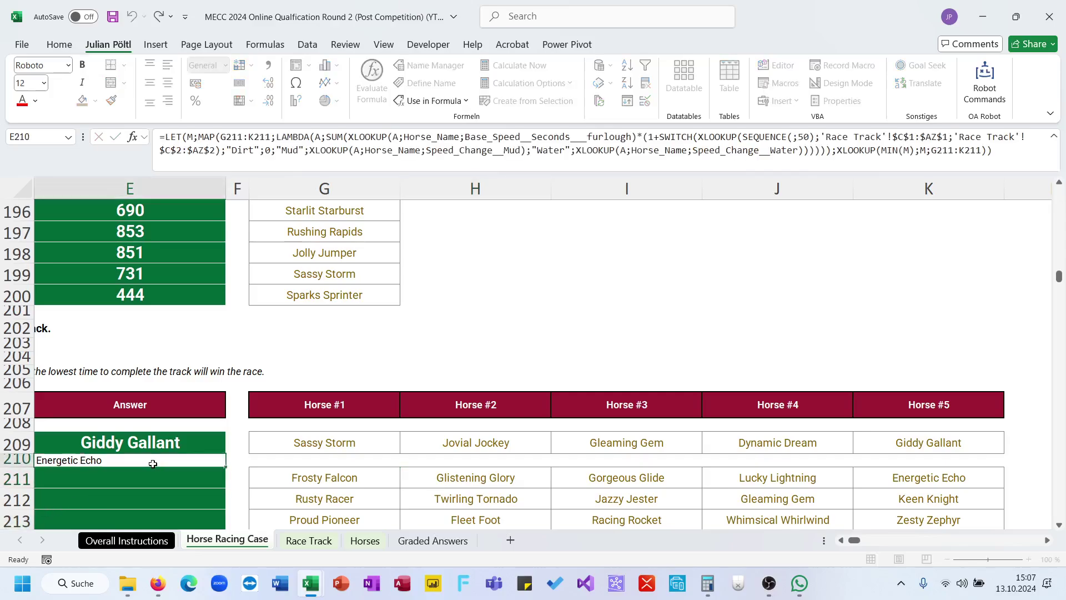
left_click(269, 164)
key("ctrl+a")
key("ctrl+x")
key("Return")
left_click(269, 164)
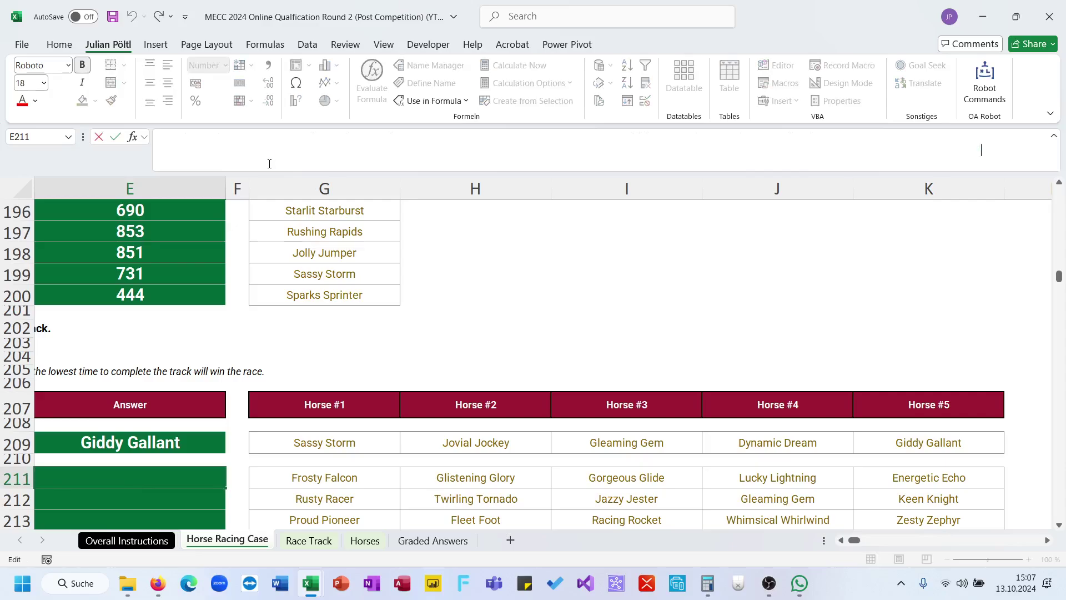
key("ctrl+v")
key("Return")
- Copy the E211 formula into the Level 6 example answer cell E209
key("Up")
key("ctrl+c")
key("Up")
key("Up")
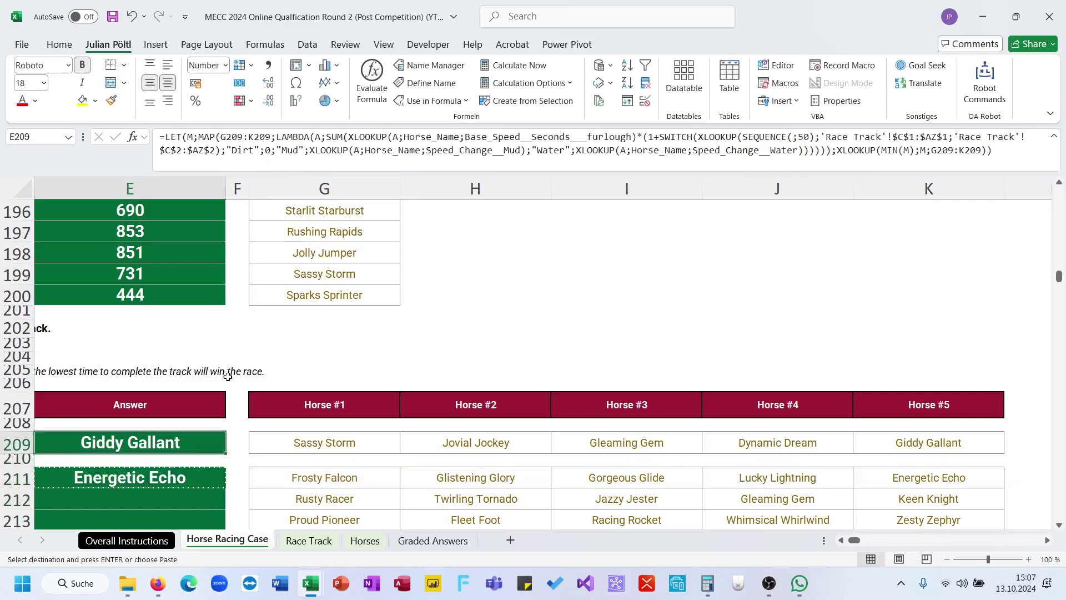
- Fill the E211 formula down through all the Level 6 answer cells
left_click(206, 492)
scroll(206, 492, "left", 3)
scroll(206, 492, "left", 1)
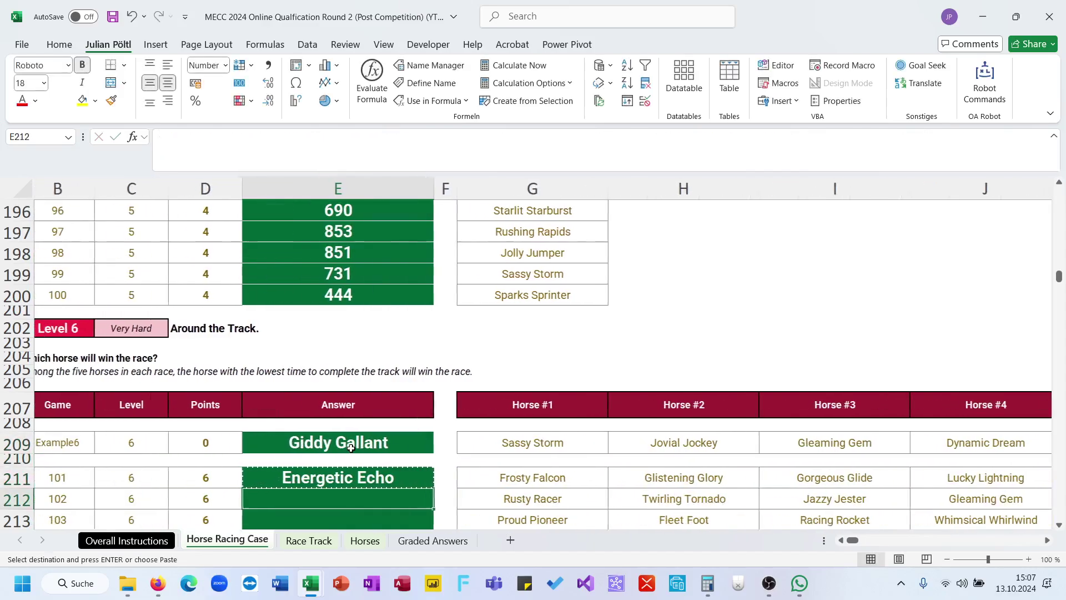
left_click(394, 477)
double_click(437, 487)
scroll(439, 489, "down", 7)
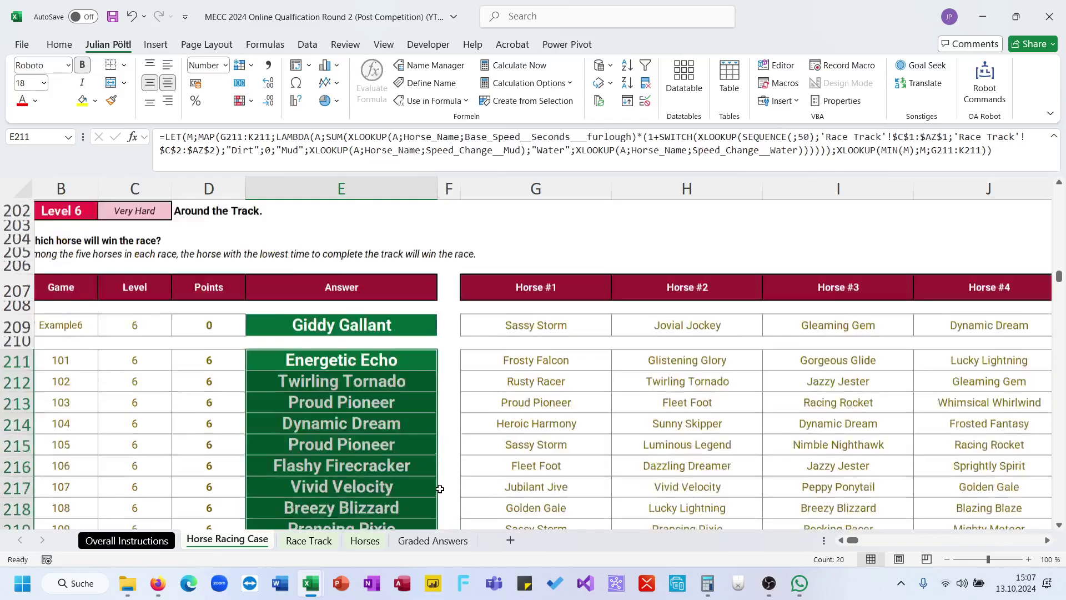
- Answer Bonus 1 in E25 with ROWS over the Horse_Name range on the Horses sheet
scroll(440, 489, "up", 8)
scroll(440, 488, "up", 20)
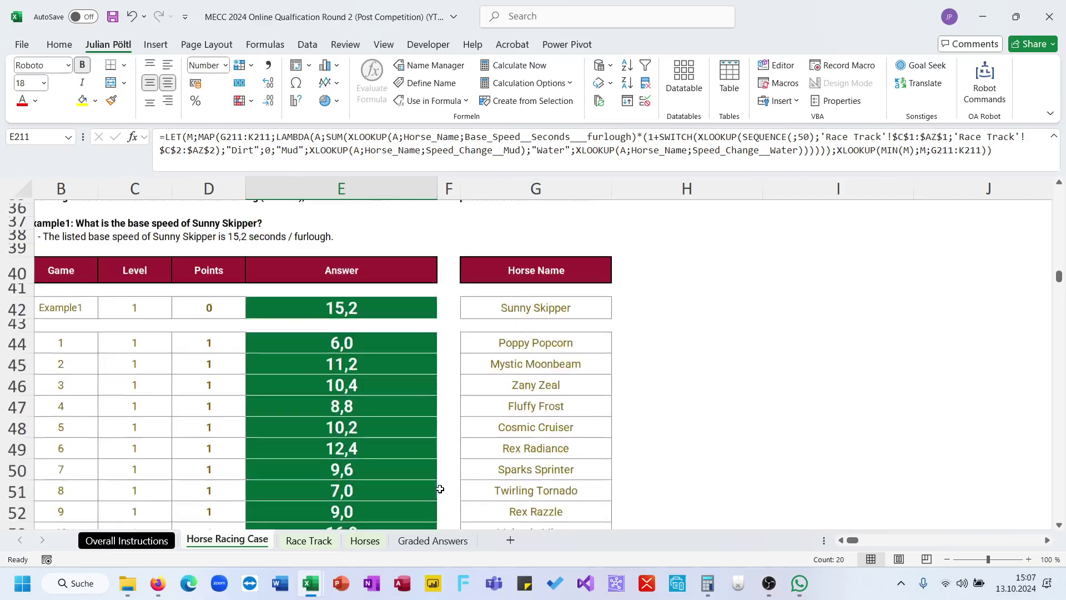
scroll(440, 488, "down", 2)
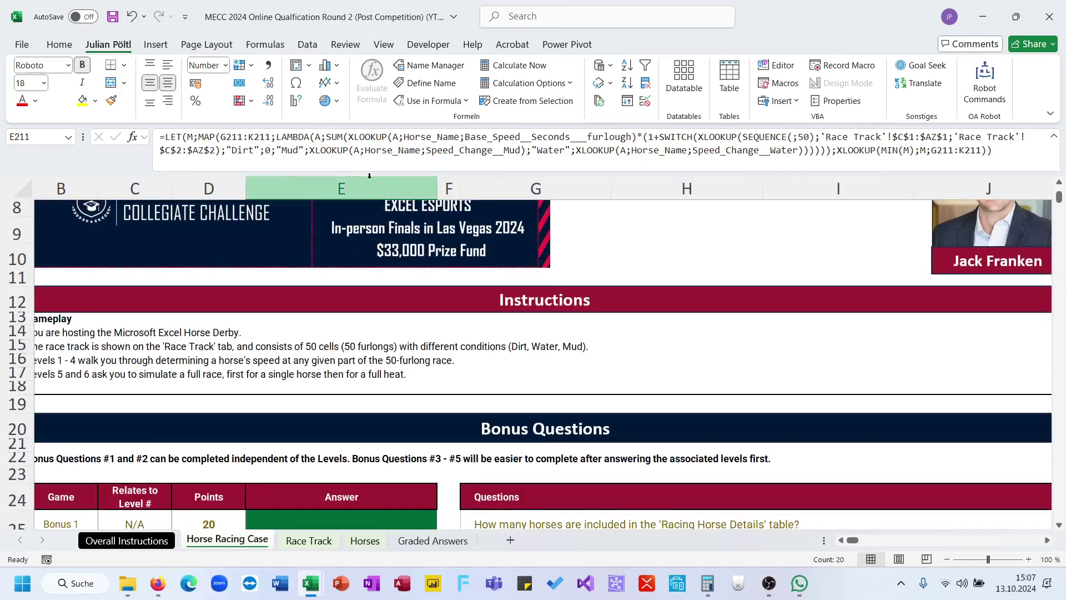
scroll(380, 383, "down", 2)
left_click(375, 399)
type("=row")
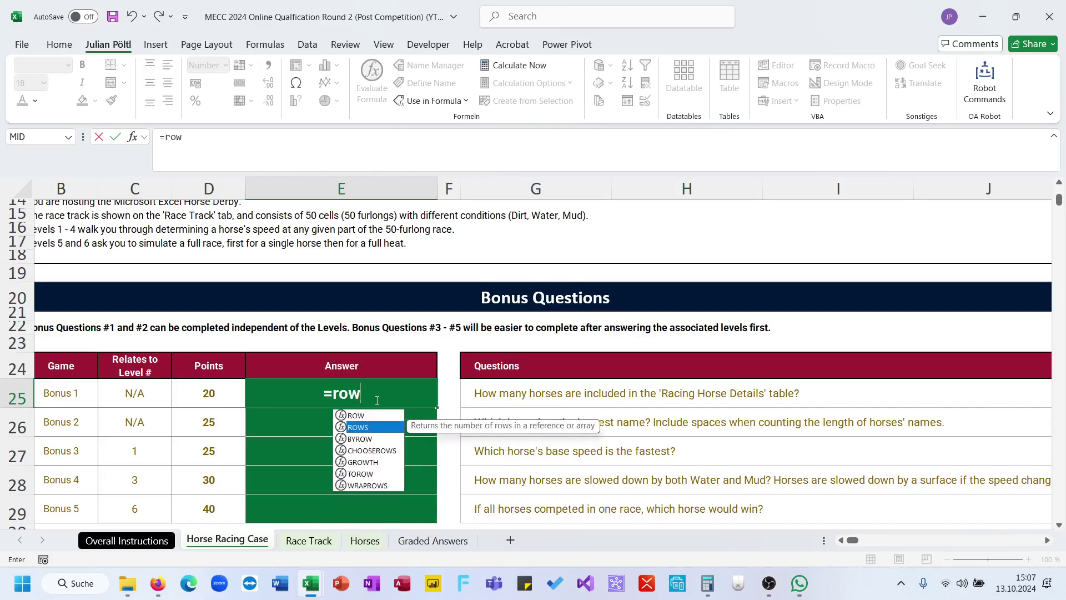
key("Tab")
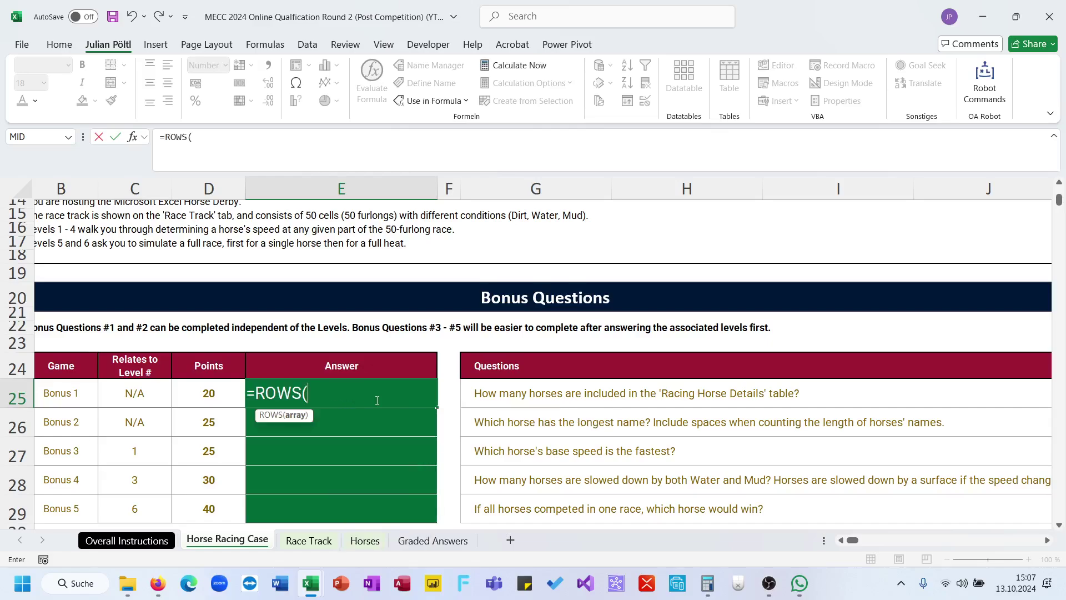
left_click(365, 540)
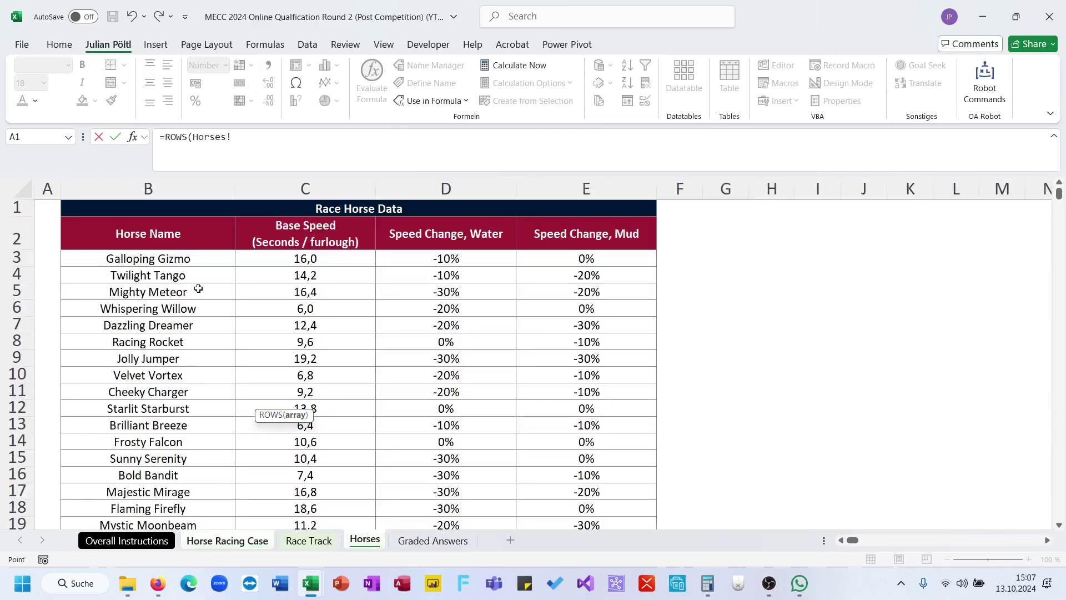
left_click(202, 265)
key("ctrl+shift+Down")
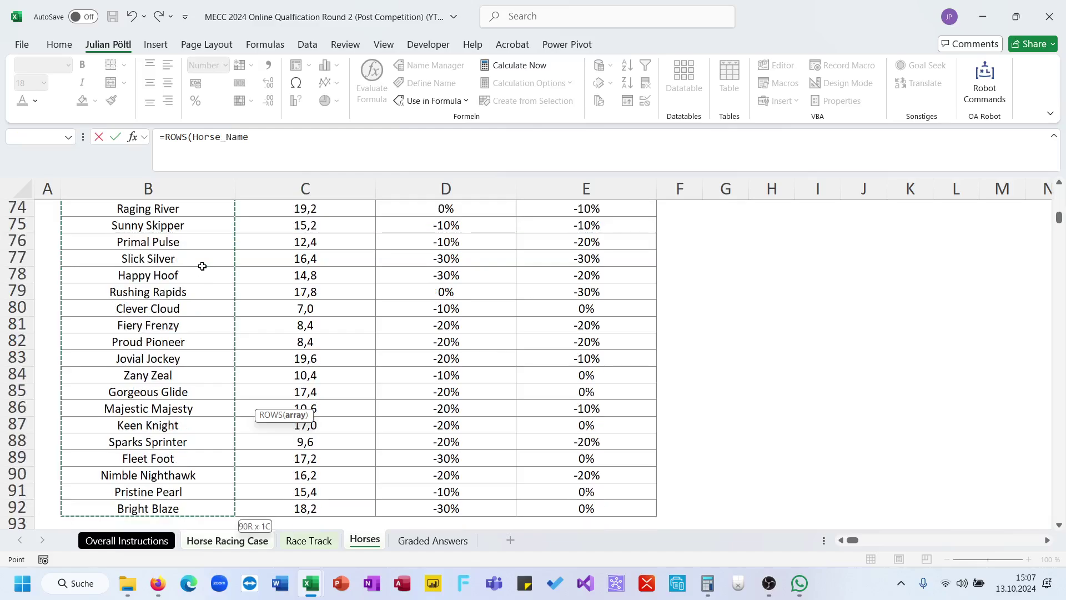
key("Return")
key("Up")
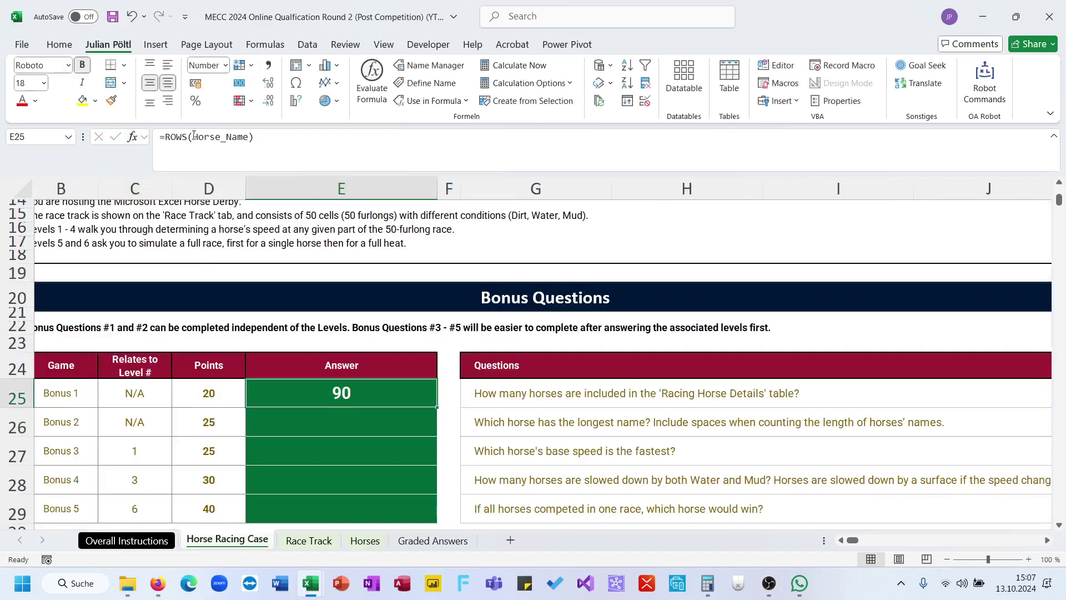
- Wrap Horse_Name in the E25 formula in UNIQUE so only distinct horses are counted, and enter it
left_click(193, 136)
type("uni")
key("Down")
key("Down")
key("Tab")
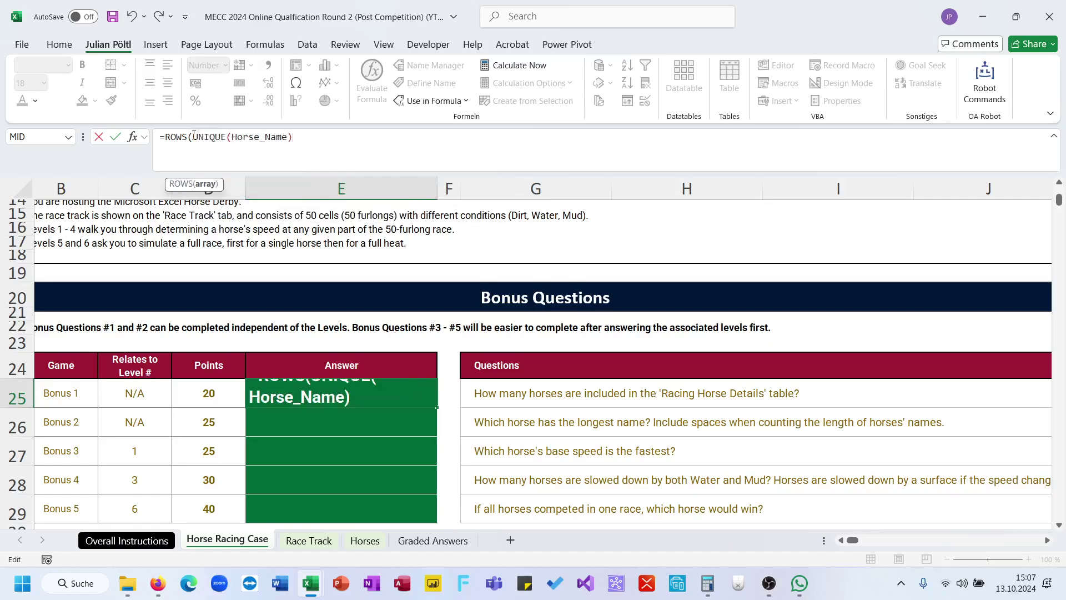
type(")")
key("Return")
key("Up")
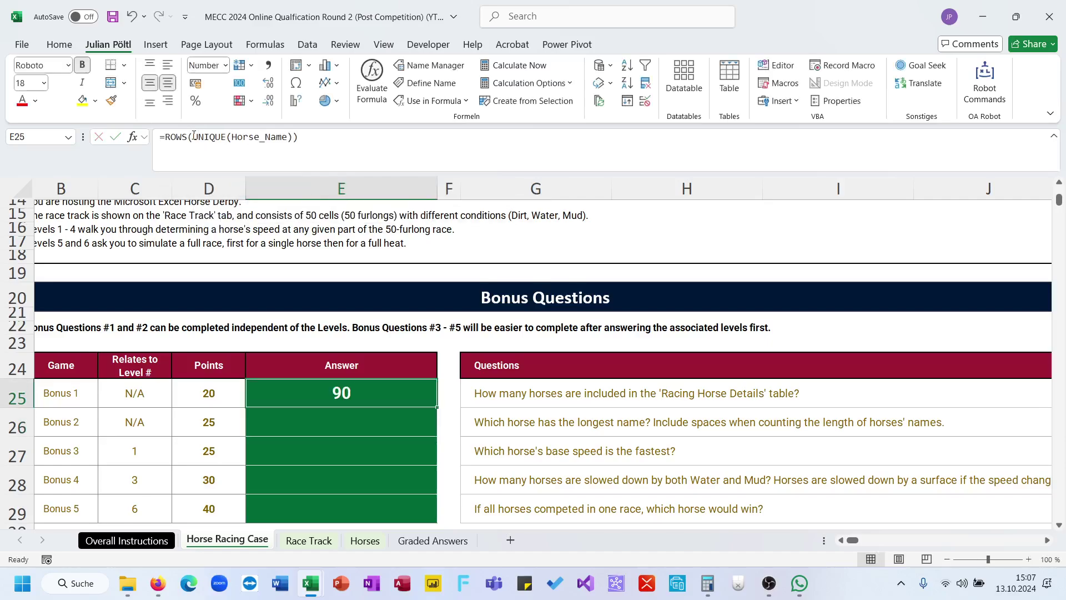
- Start the Bonus 2 formula in E26 with XLOOKUP and a LEN over the Horse_Name range on the Horses sheet
left_click(390, 422)
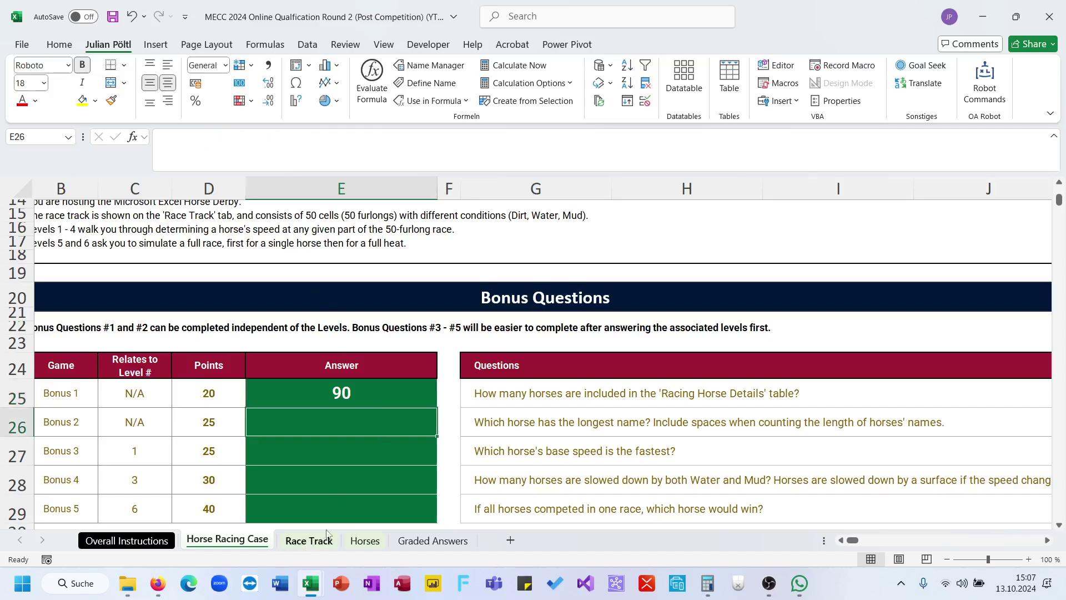
type("=xl")
key("Tab")
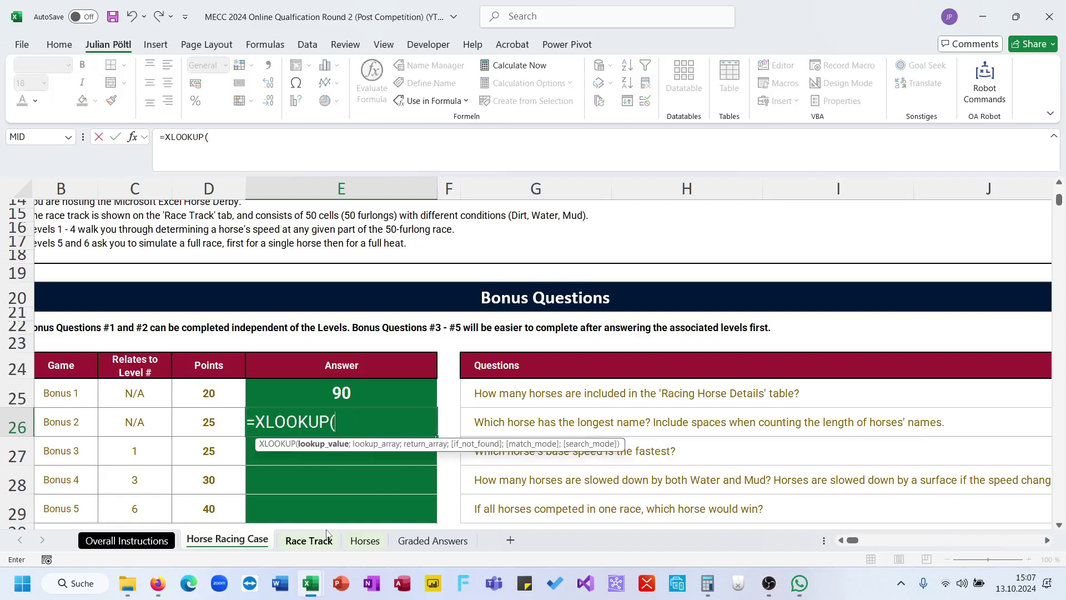
type("len(")
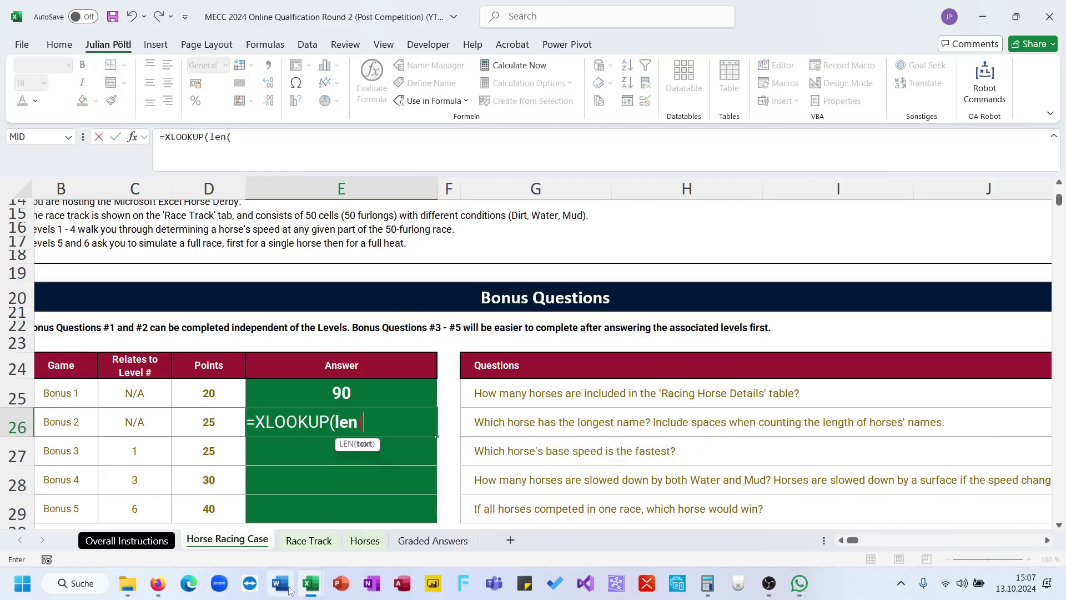
left_click(310, 541)
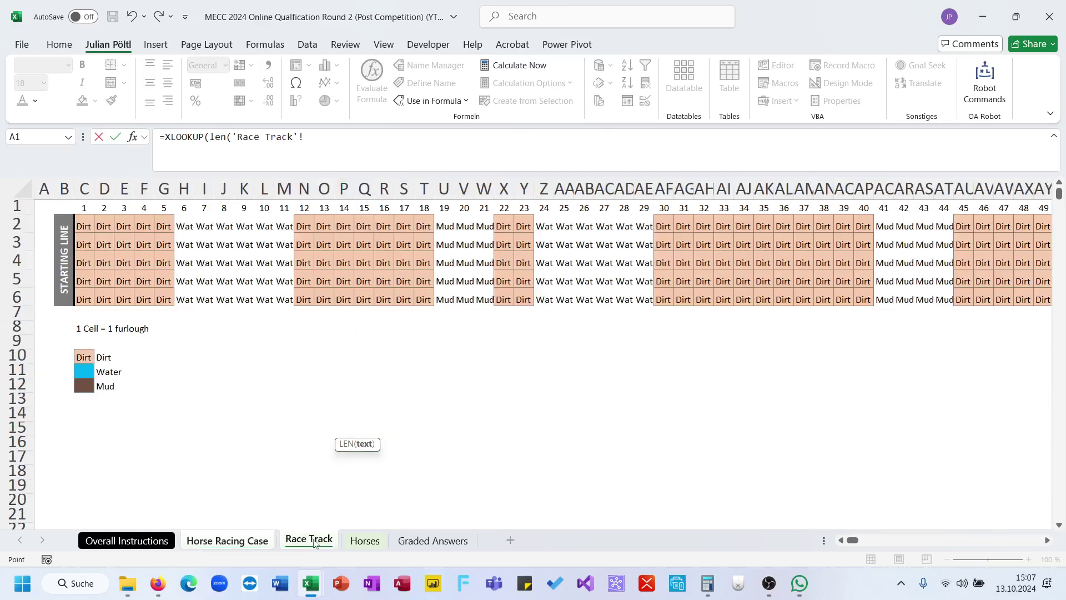
left_click(365, 540)
left_click(203, 501)
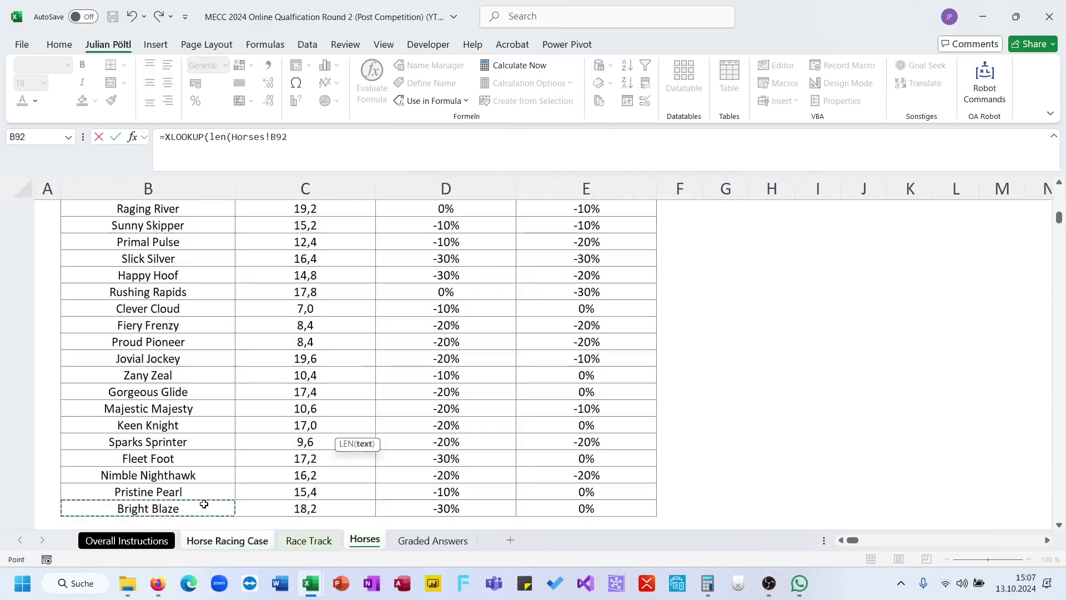
key("ctrl+shift+Up")
- Close the first LEN in the E26 formula and add LEN(Horse_Name) as the XLOOKUP lookup array
type(");Len)(")
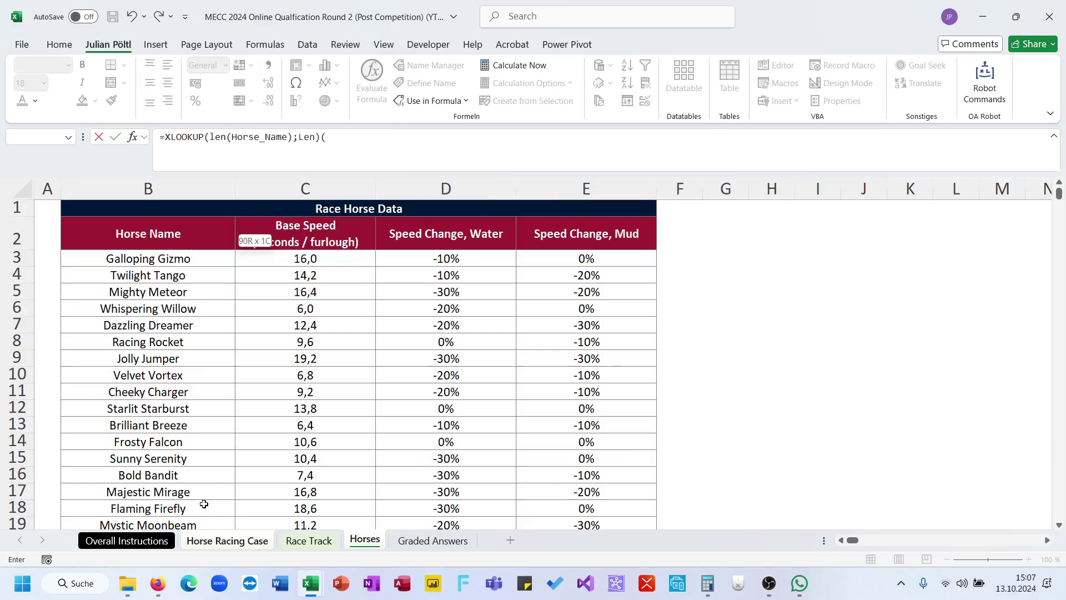
key("BackSpace")
key("BackSpace")
type("(")
left_click(139, 258)
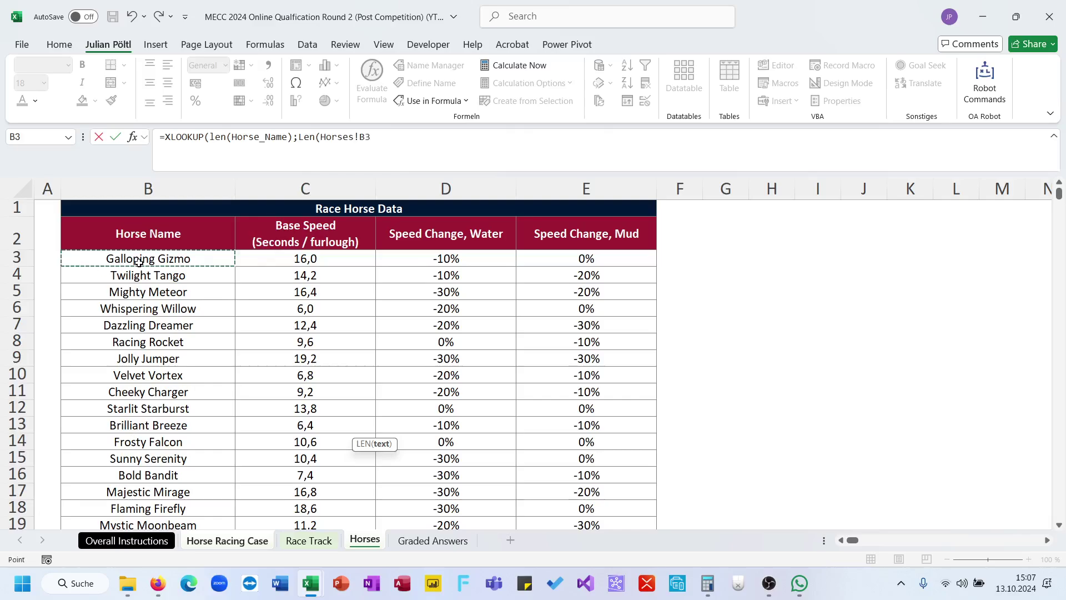
key("ctrl+shift+Down")
type("=")
key("BackSpace")
type(")")
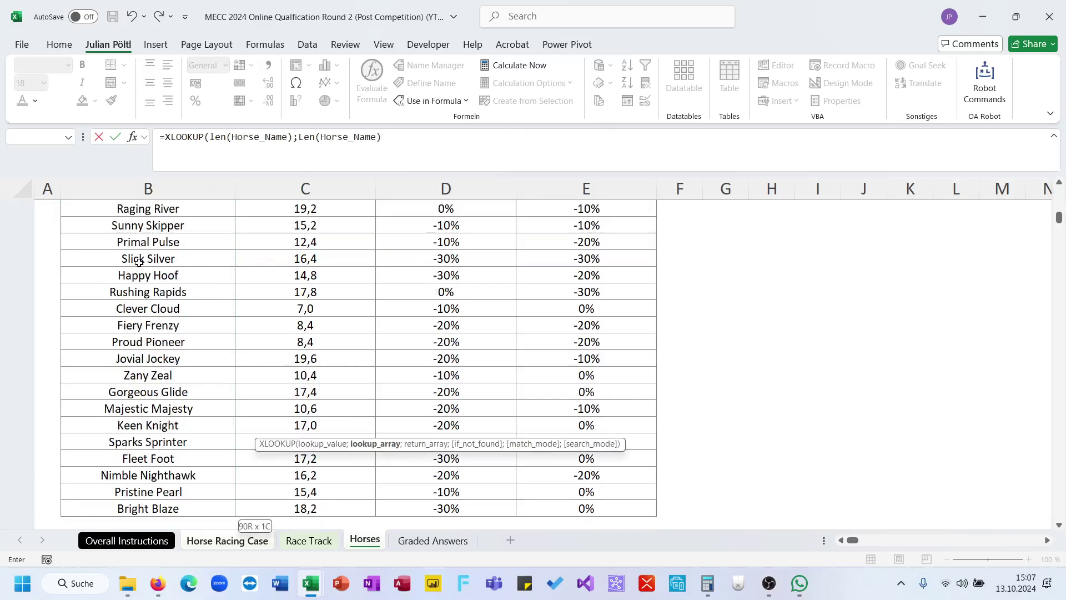
- Wrap the first LEN of the E26 formula in MAX, add Horse_Name as the return array, and enter it
left_click(209, 137)
type("max(")
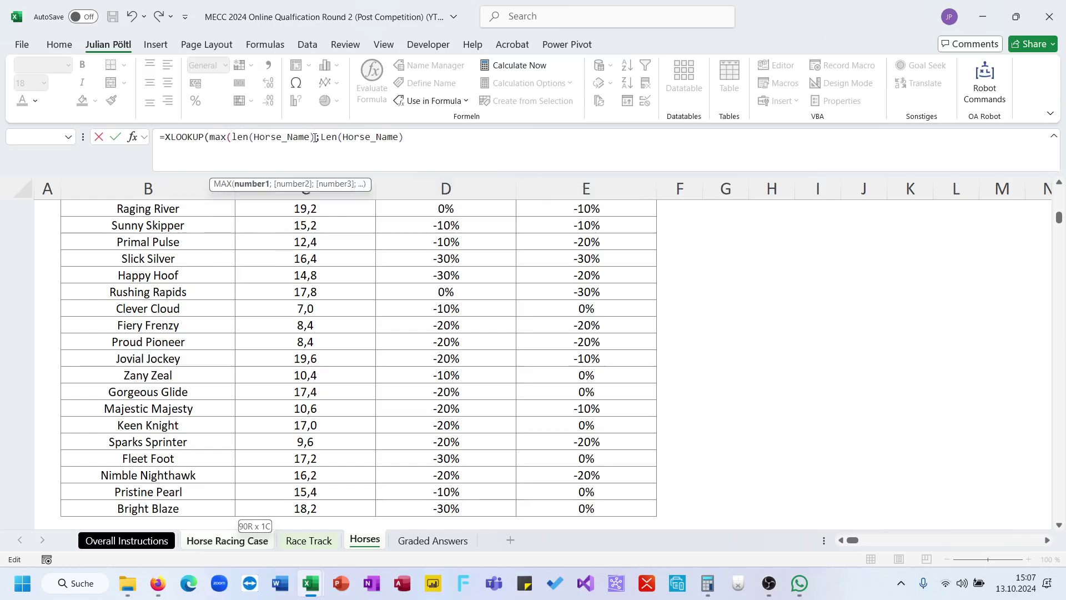
type(")")
key("End")
type(";")
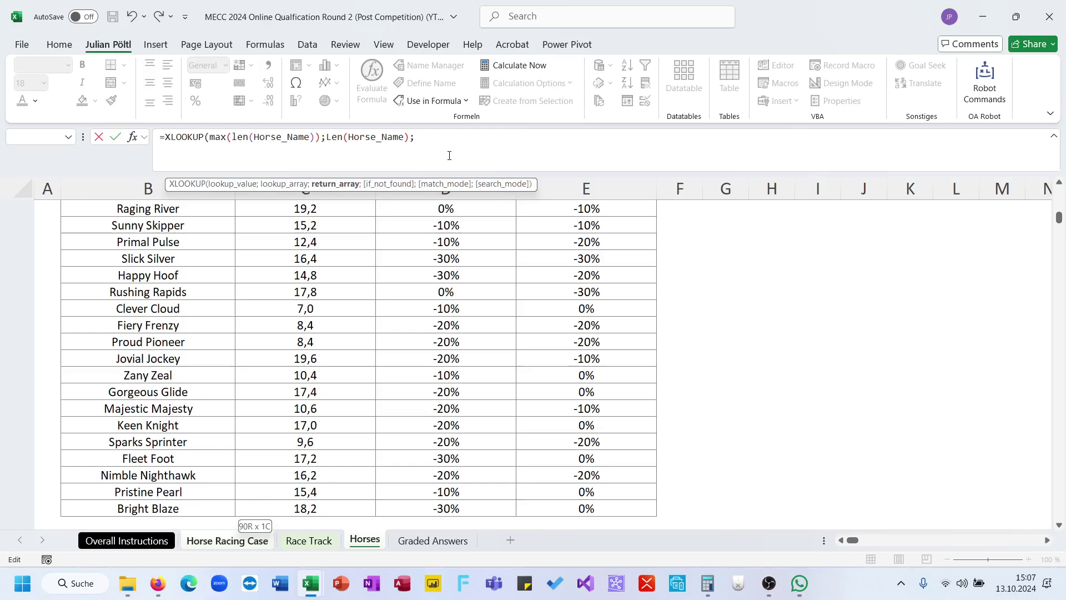
type("Horse_")
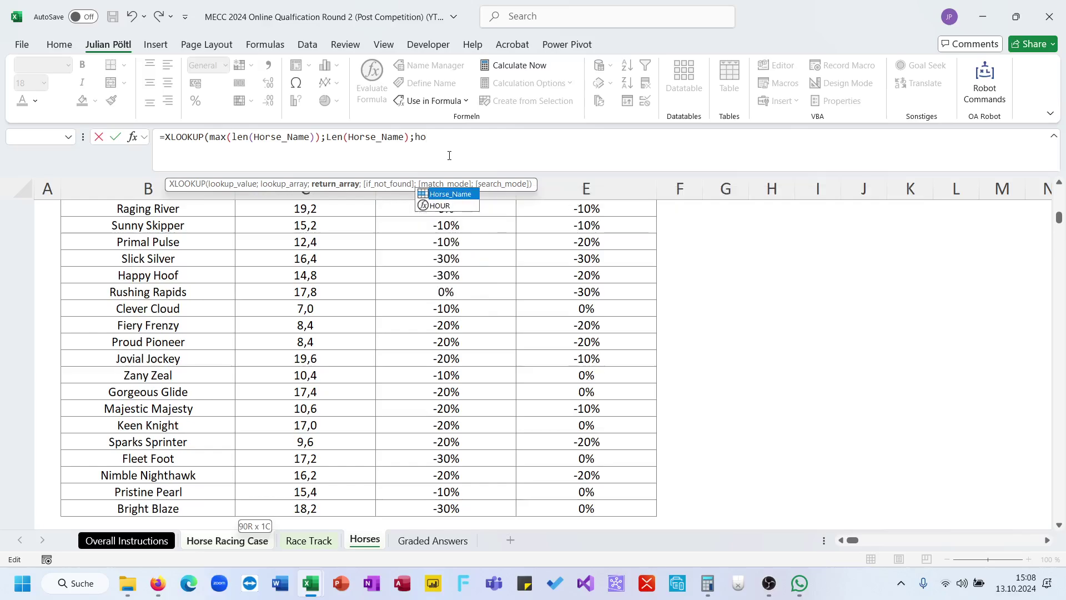
key("Tab")
type(")")
key("Return")
key("Up")
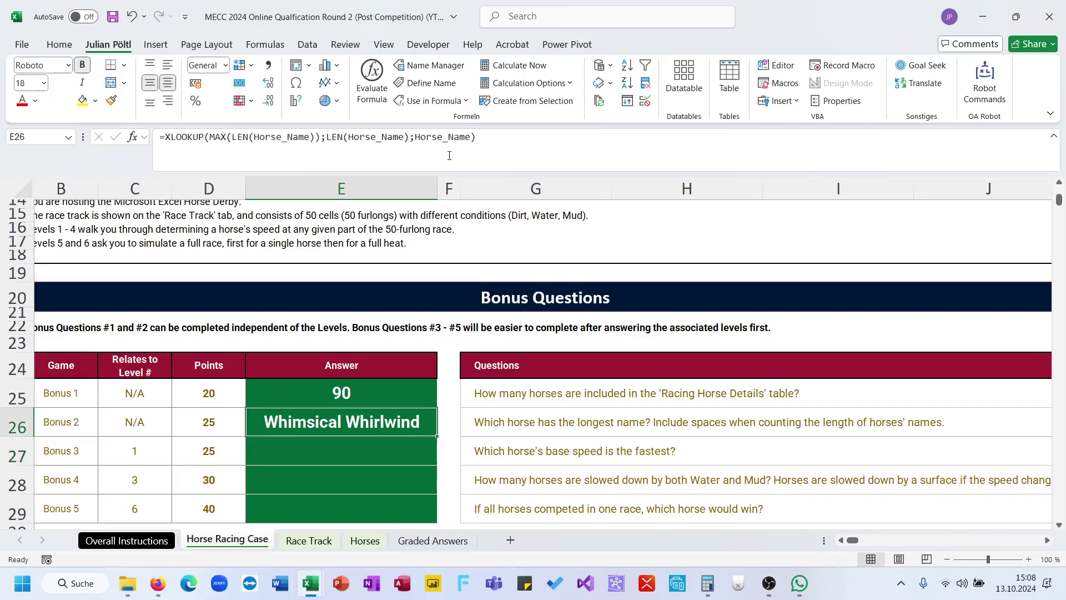
- On the Horses sheet, enter =LEN(Horse_Name) in F3 to list every horse name's length beside the table
left_click(309, 540)
left_click(366, 540)
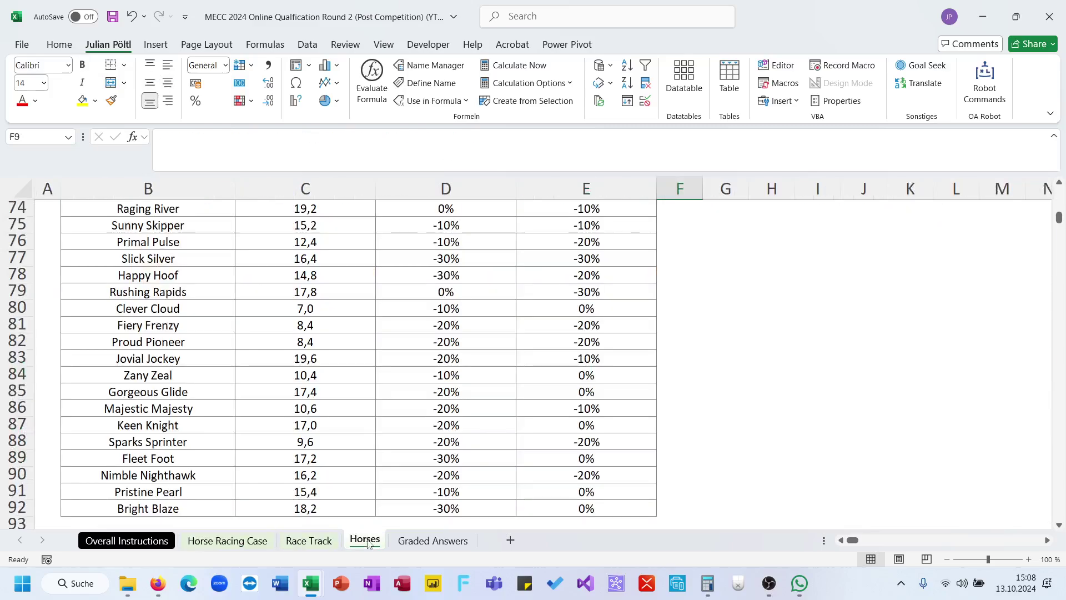
left_click(592, 317)
key("ctrl+Up")
key("Right")
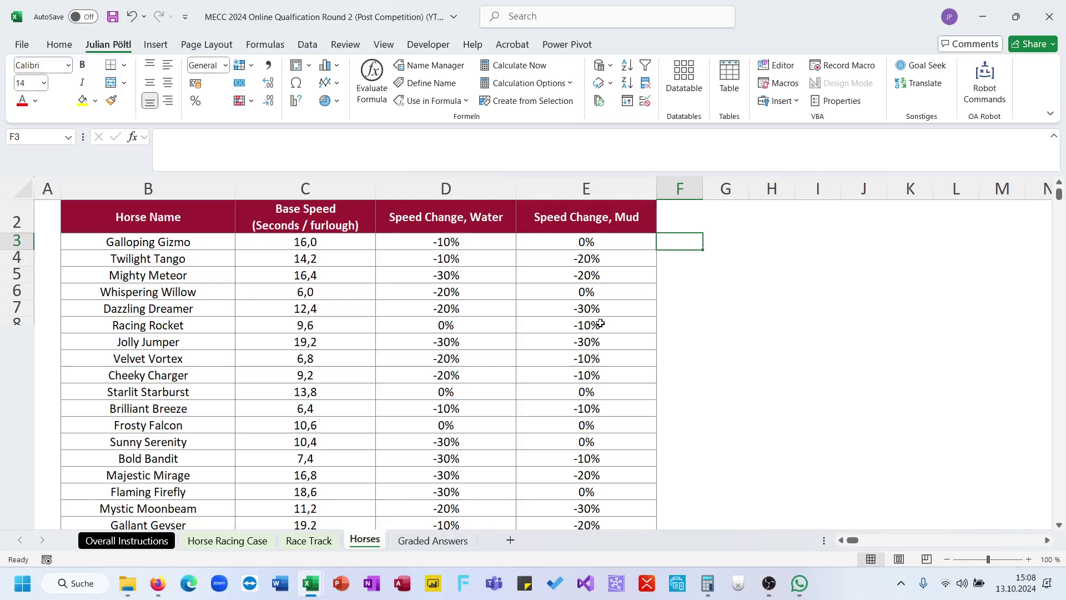
type("=Len(")
key("Left")
key("Left")
key("Left")
key("Left")
key("Left")
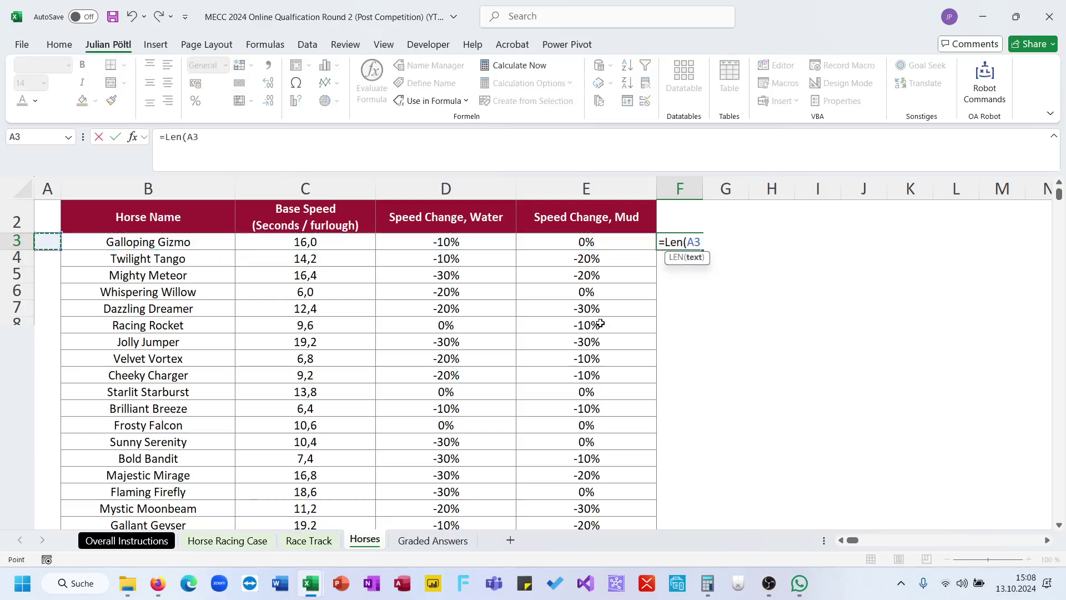
key("Right")
key("ctrl+shift+Down")
key("Return")
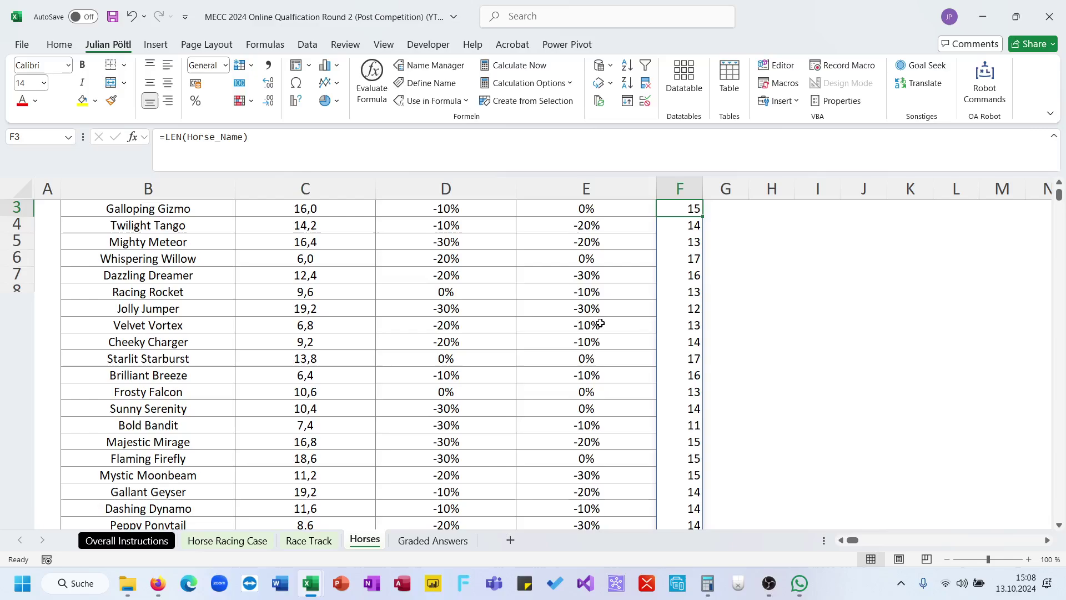
- Check the spilled name lengths through the end of the column, delete the F3 formula, and return to the Horse Racing Case sheet
key("ctrl+Down")
key("ctrl+Up")
key("Delete")
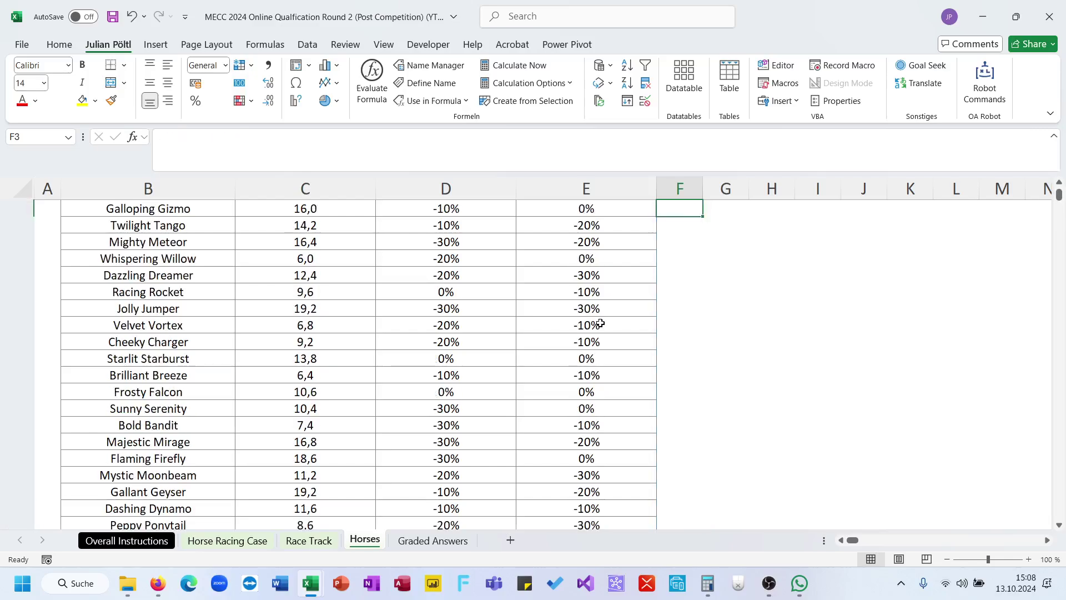
key("ctrl+Page_Up")
key("ctrl+Page_Up")
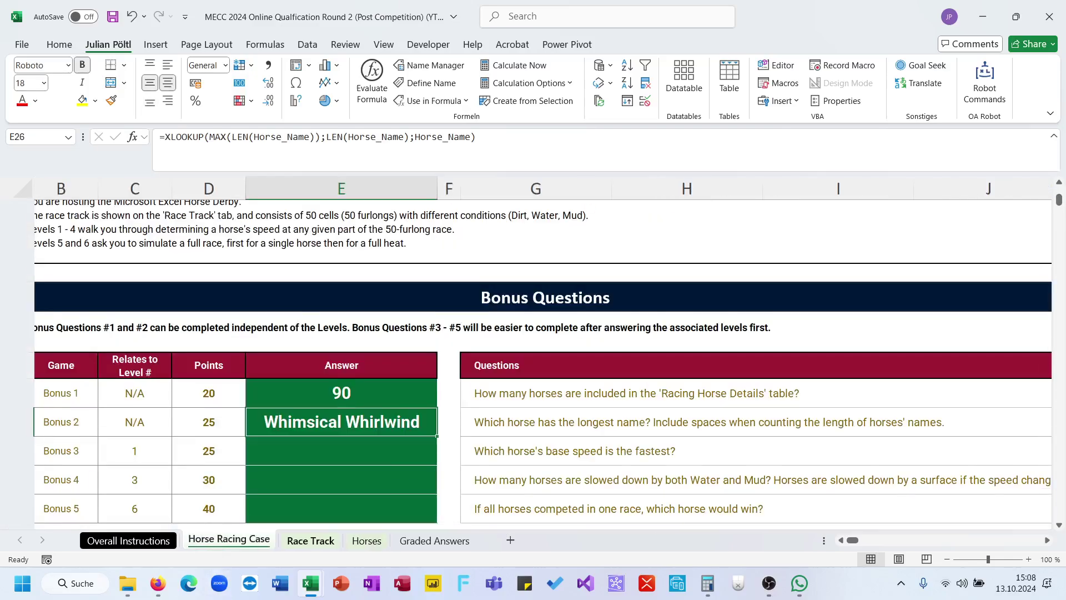
- Select the Bonus 3 answer cell E27 and examine the Base Speed column on the Horses sheet
scroll(306, 517, "down", 1)
left_click(344, 434)
scroll(343, 434, "down", 2)
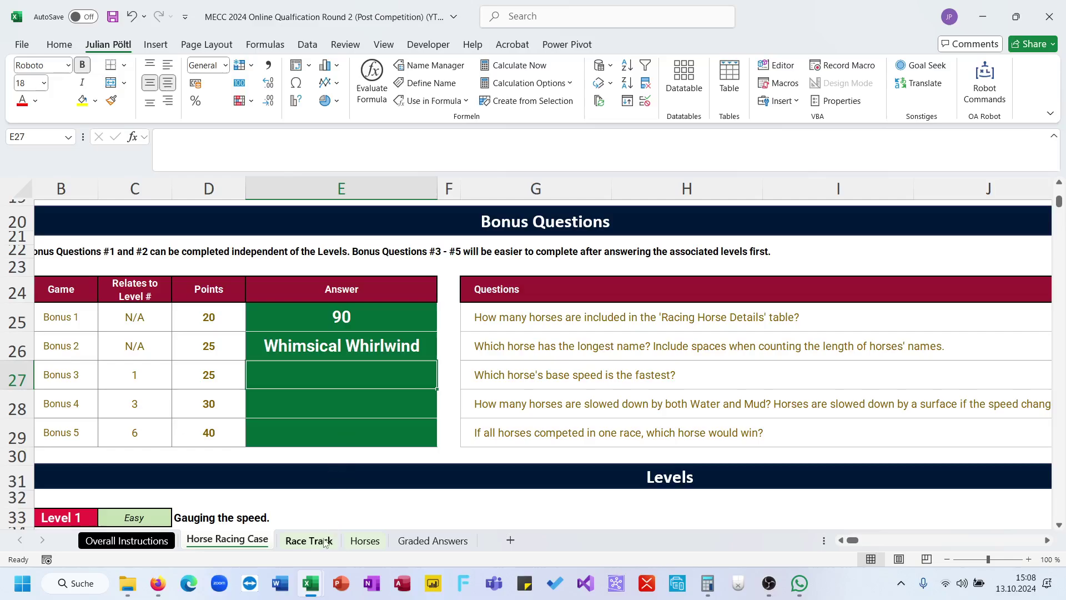
left_click(308, 540)
left_click(365, 540)
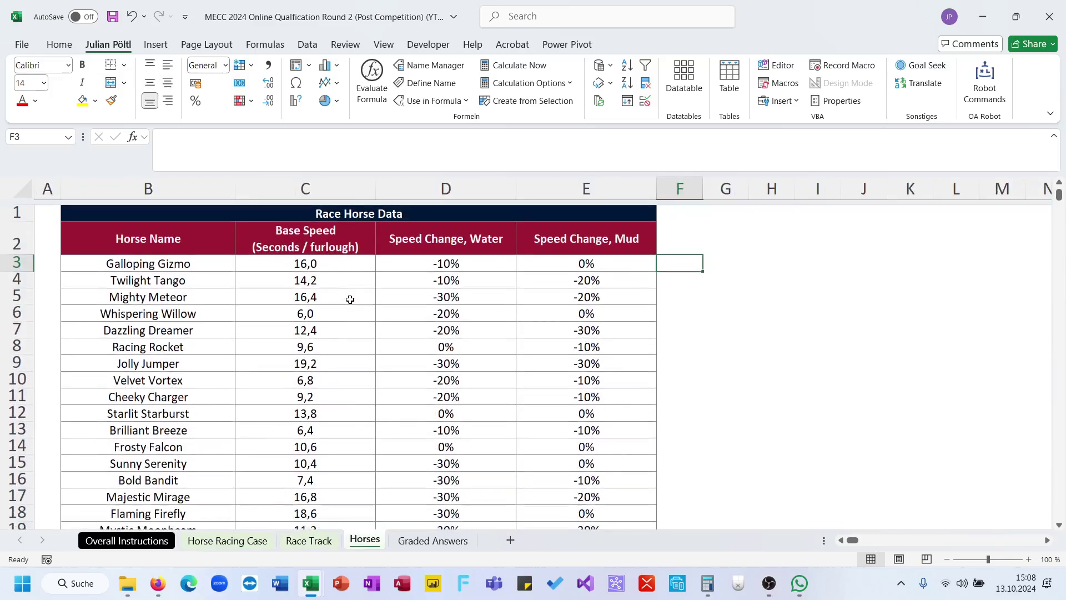
left_click(350, 296)
left_click(317, 240)
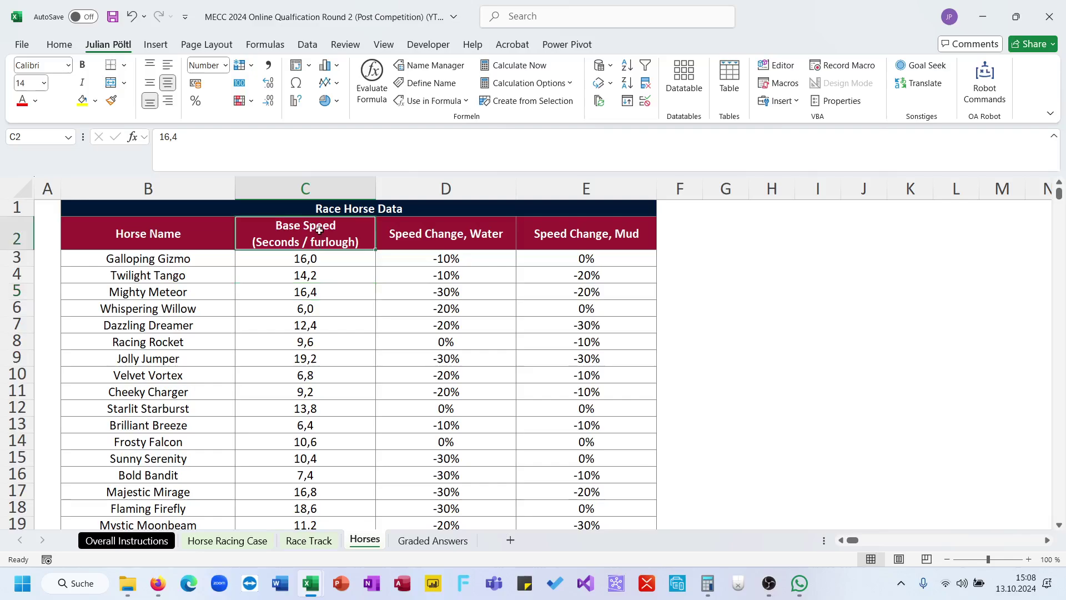
left_click(260, 540)
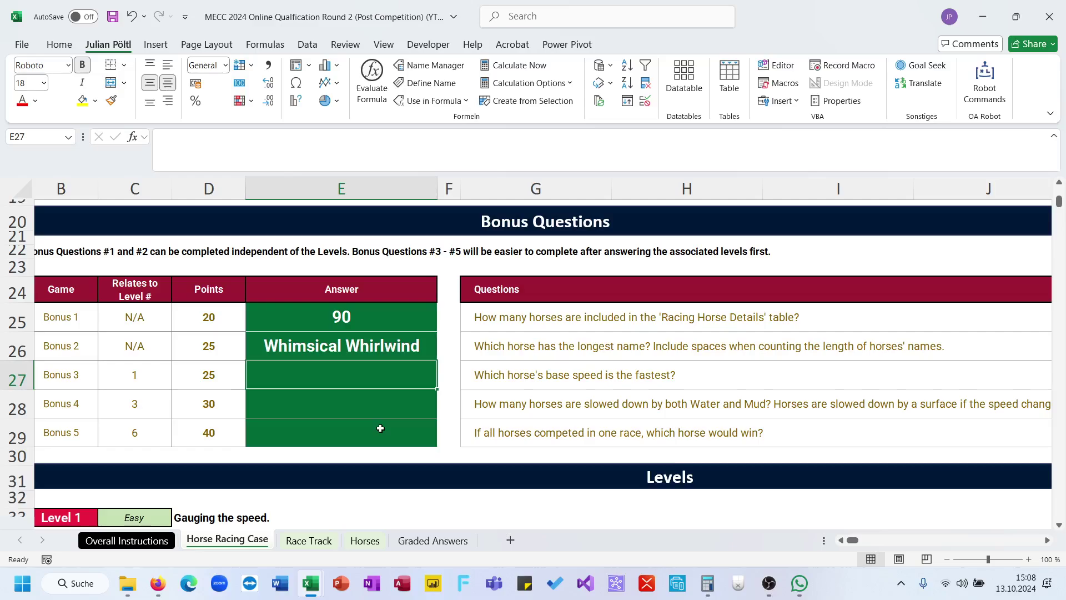
- Start the Bonus 3 formula in E27 with XLOOKUP, using MIN of the Base_Speed__Seconds___furlough range as the lookup value
type("=")
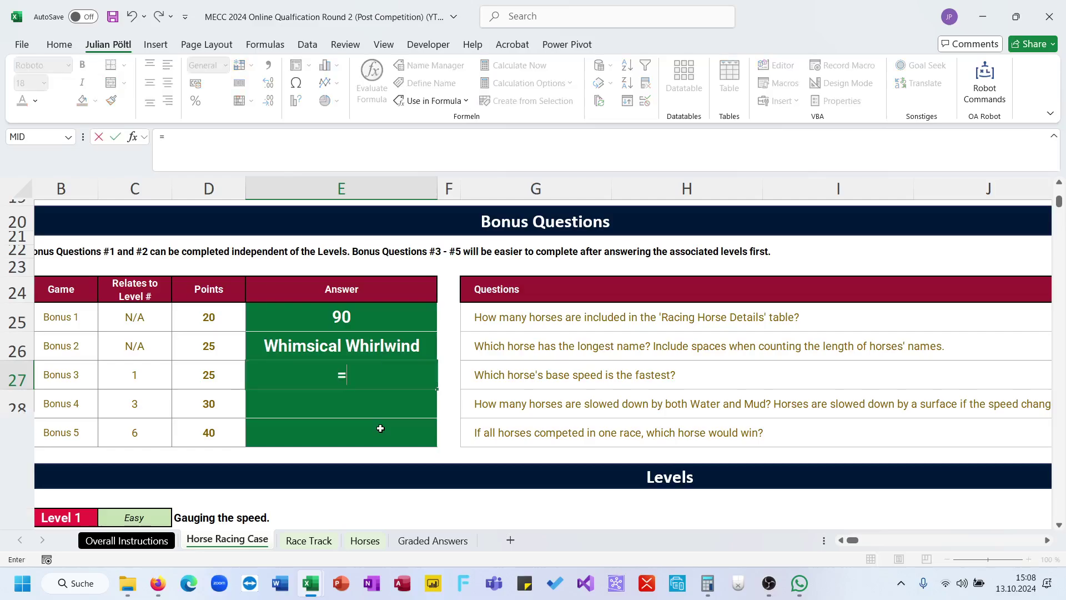
type("l")
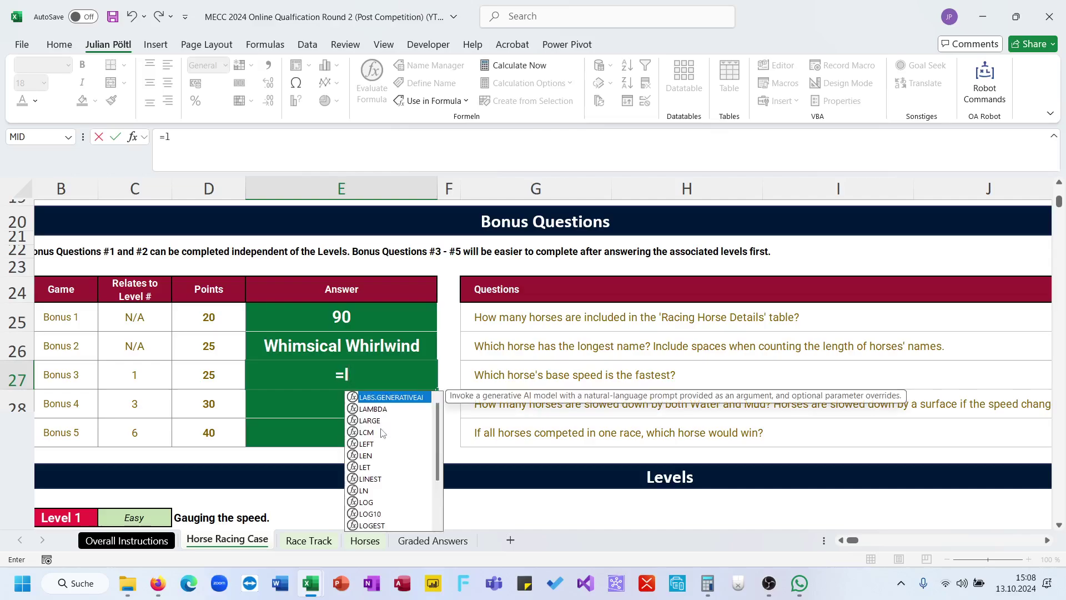
key("BackSpace")
type("xl")
key("Tab")
type("min(")
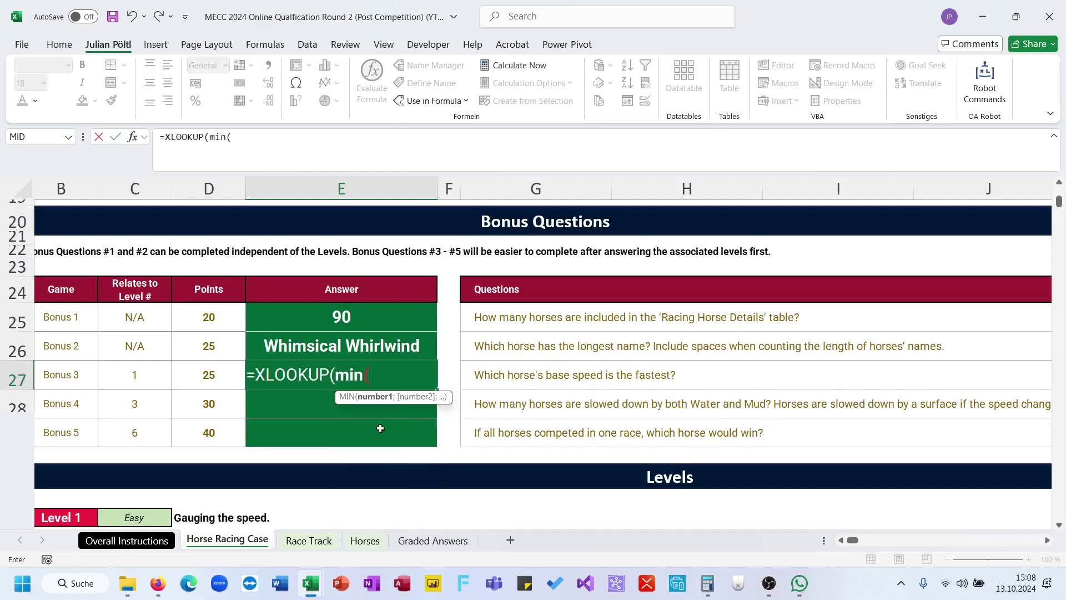
type("bas")
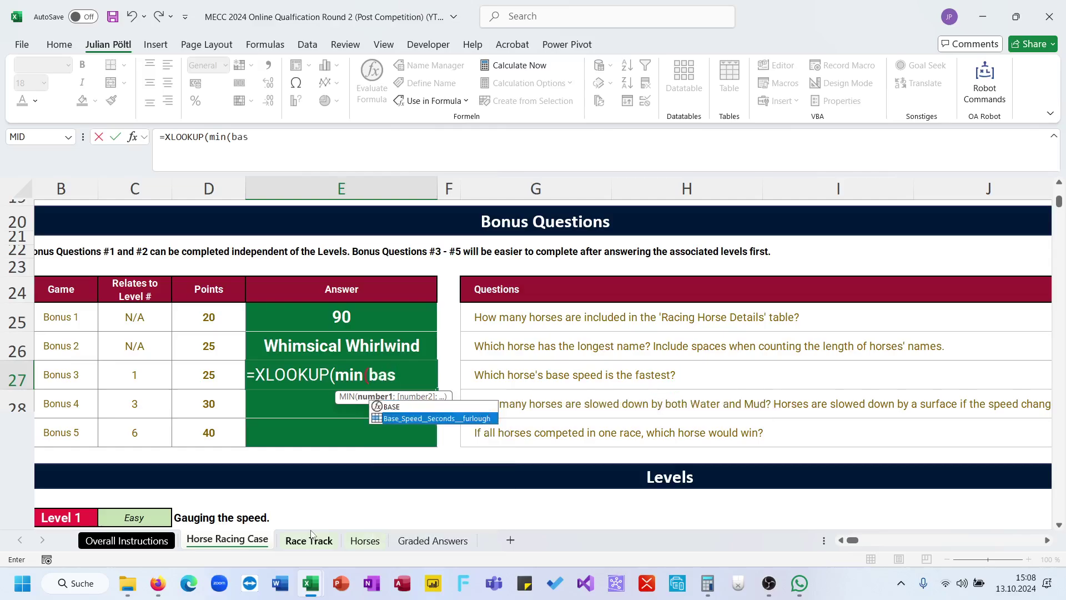
key("Tab")
- Add Base_Speed__Seconds___furlough as the lookup array and Horse_Name as the return array in E27, and enter the formula
type(");ba")
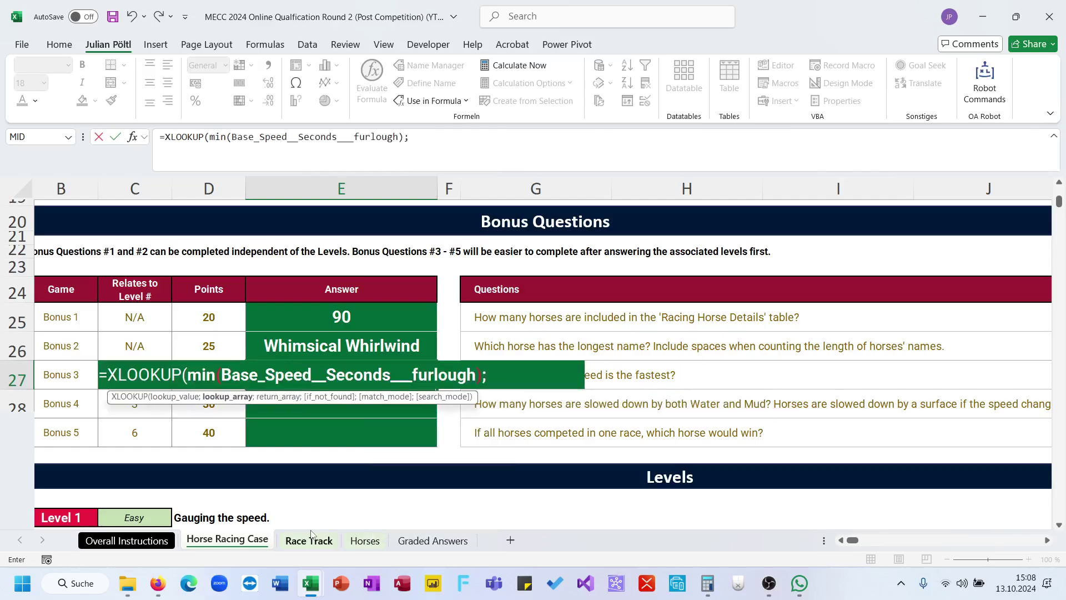
key("Down")
key("Down")
key("Tab")
type(";")
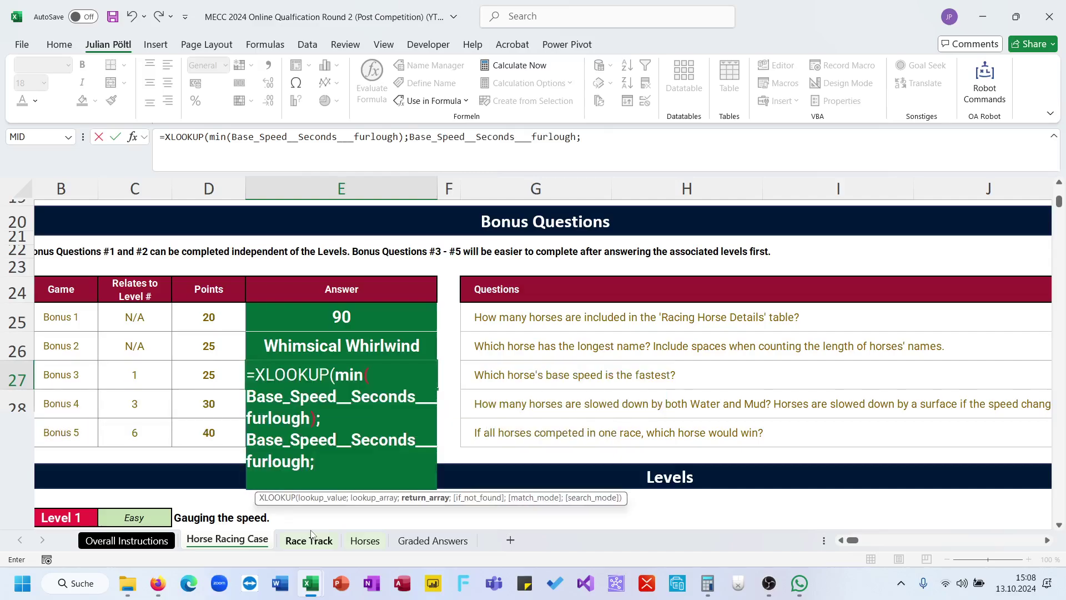
type("hor")
key("Tab")
type("))")
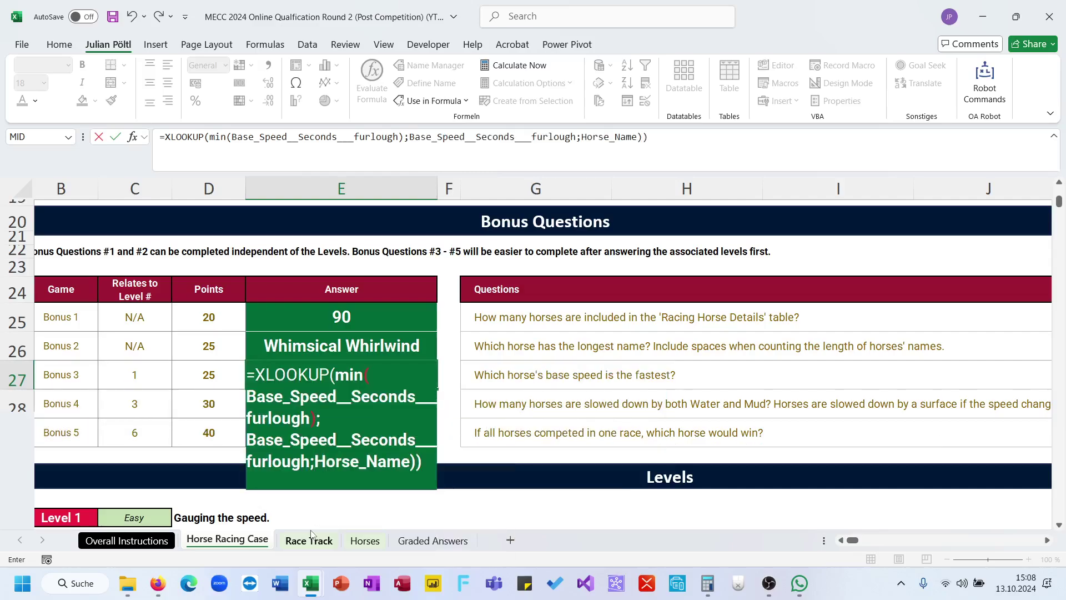
key("Return")
key("Up")
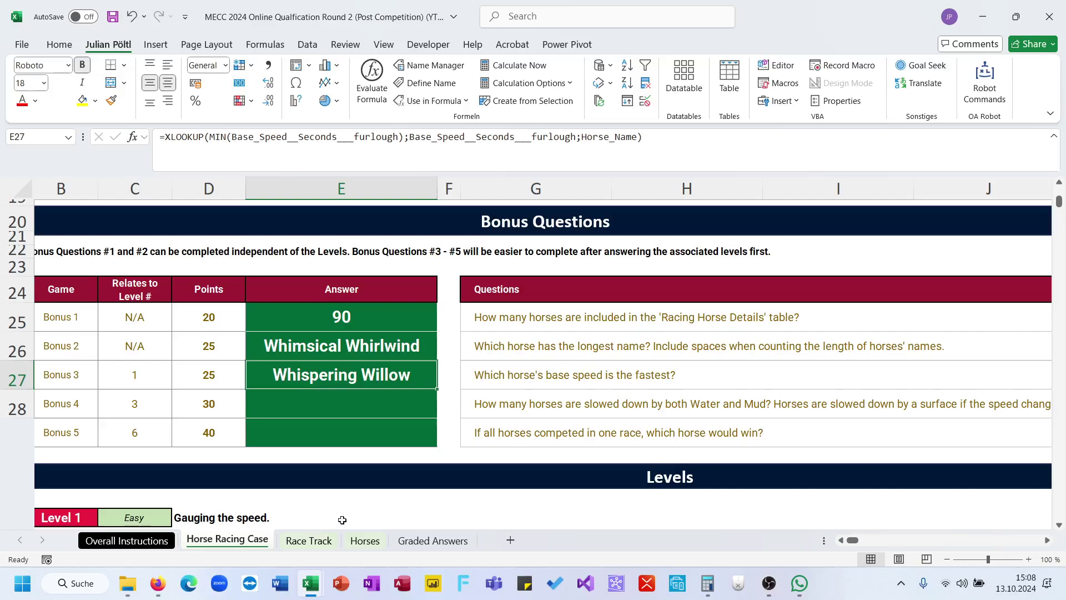
left_click(468, 496)
type("=fi")
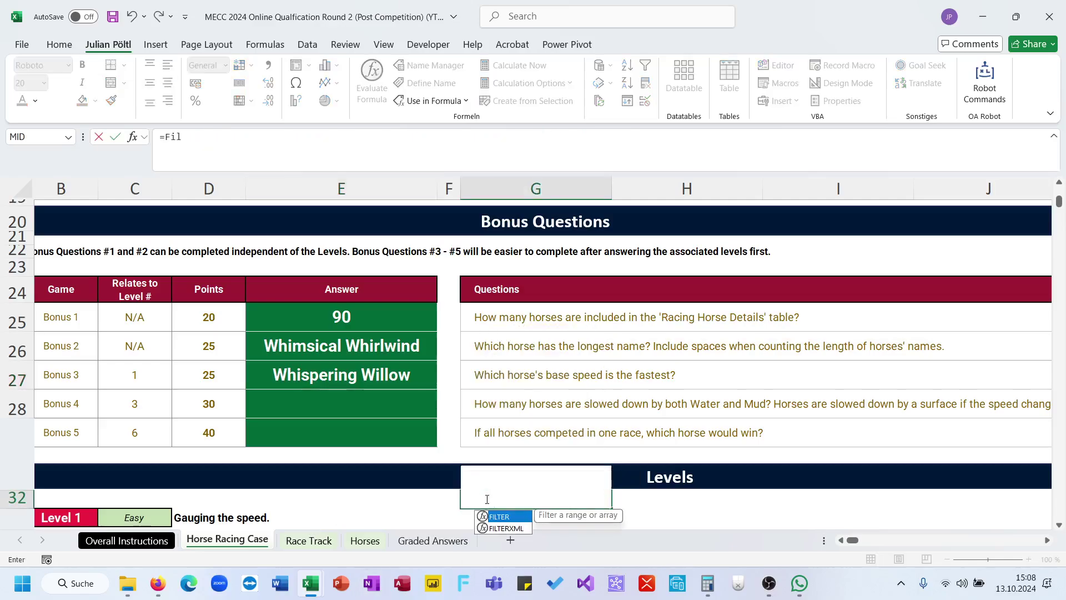
key("Tab")
key("Escape")
left_click_drag(487, 499, 488, 525)
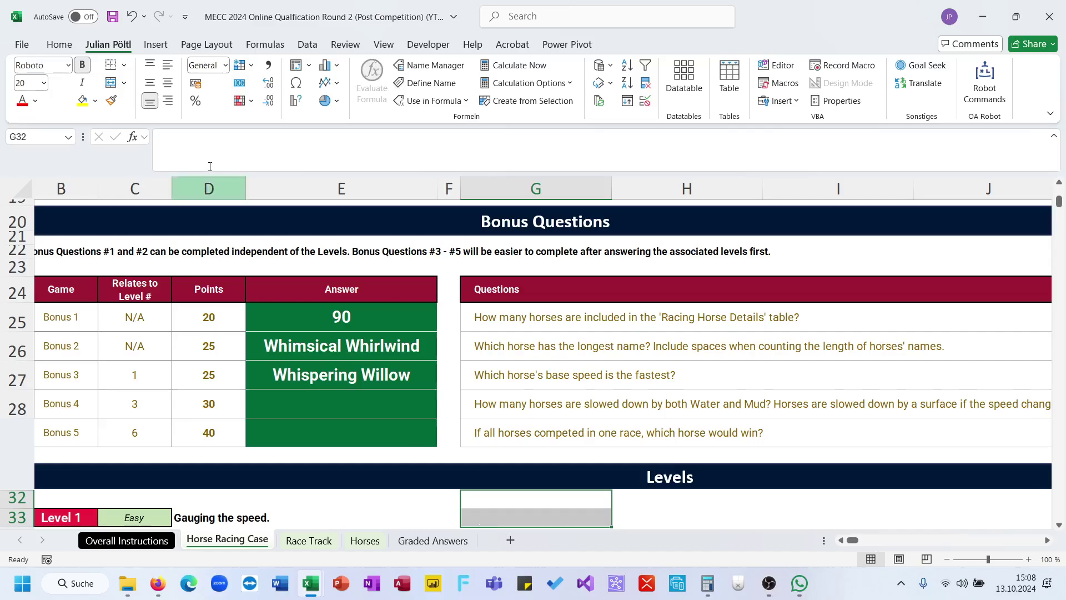
- Start a FILTER formula in G32 below the bonus table with Horse_Name as the array
scroll(439, 358, "down", 2)
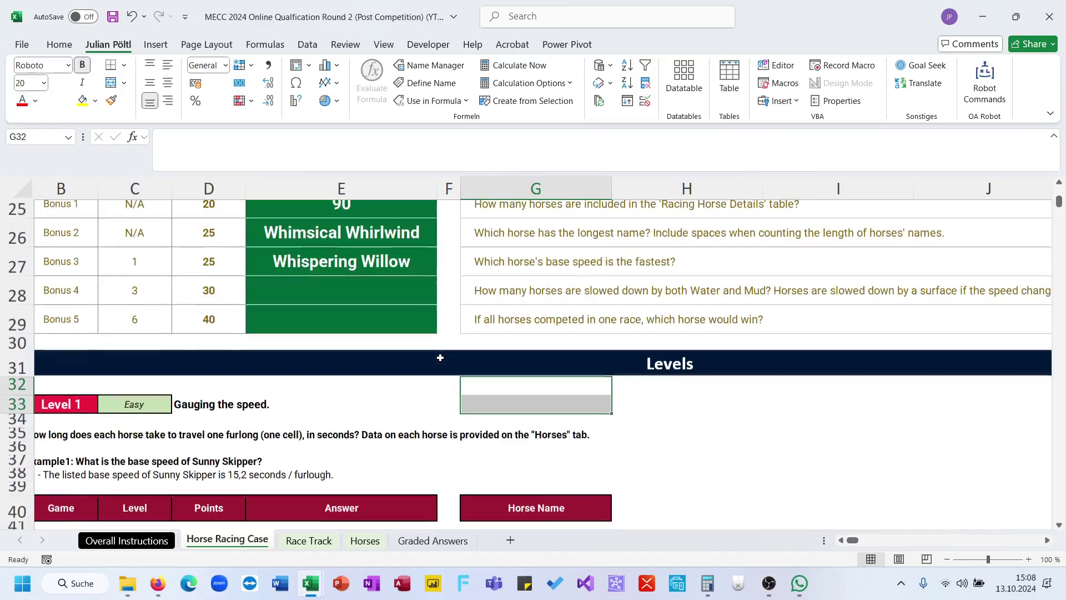
left_click(505, 387)
type("=fi")
key("Tab")
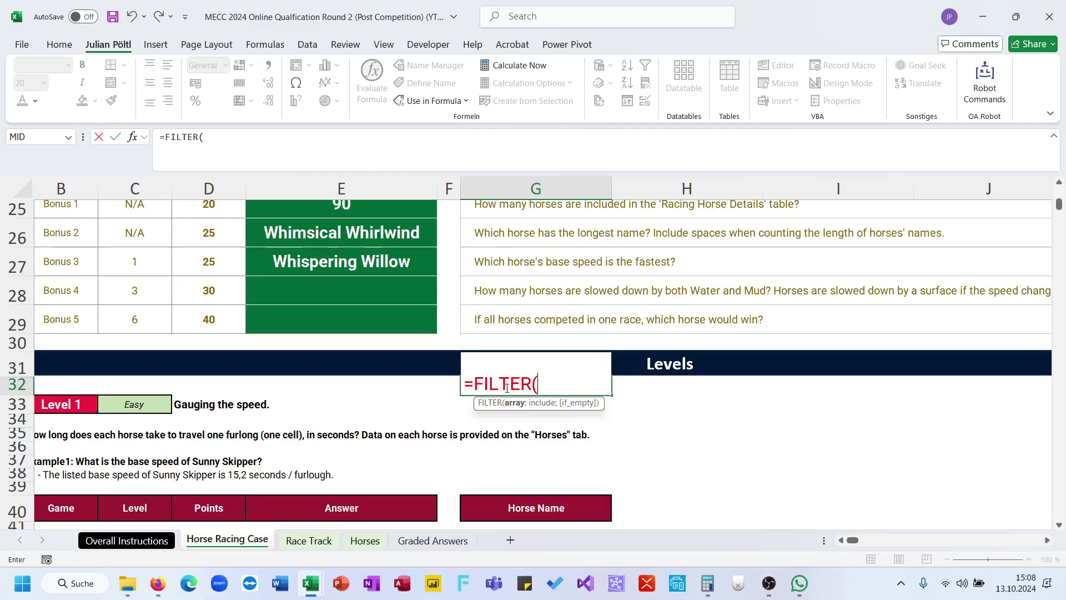
type("nam")
key("Tab")
type(";")
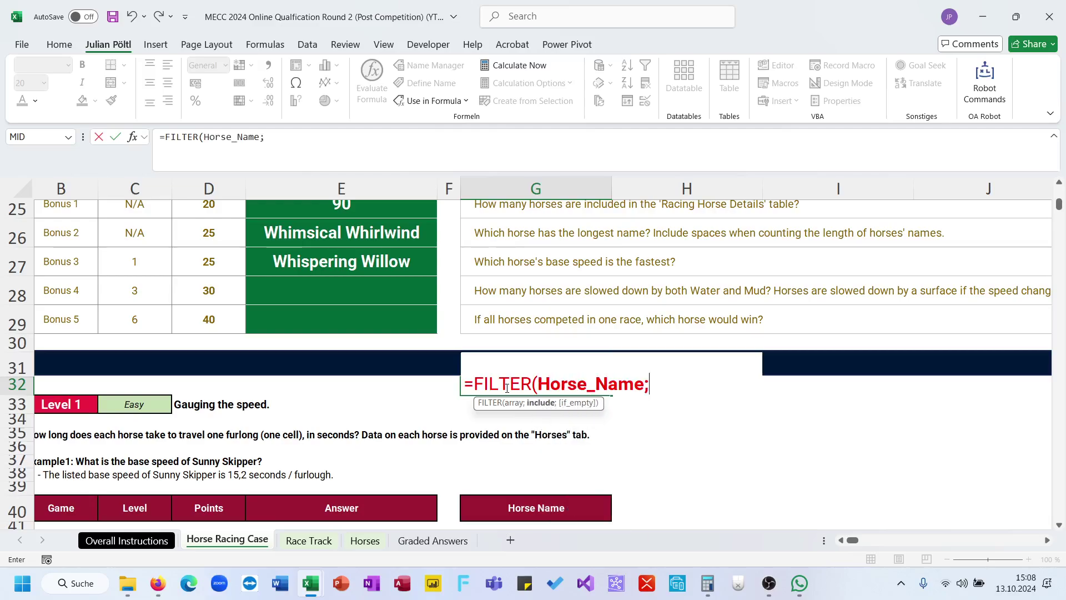
- Complete the G32 FILTER with the condition Base_Speed__Seconds___furlough=MIN(Base_Speed__Seconds___furlough) to check for ties, and enter it
type("Bas")
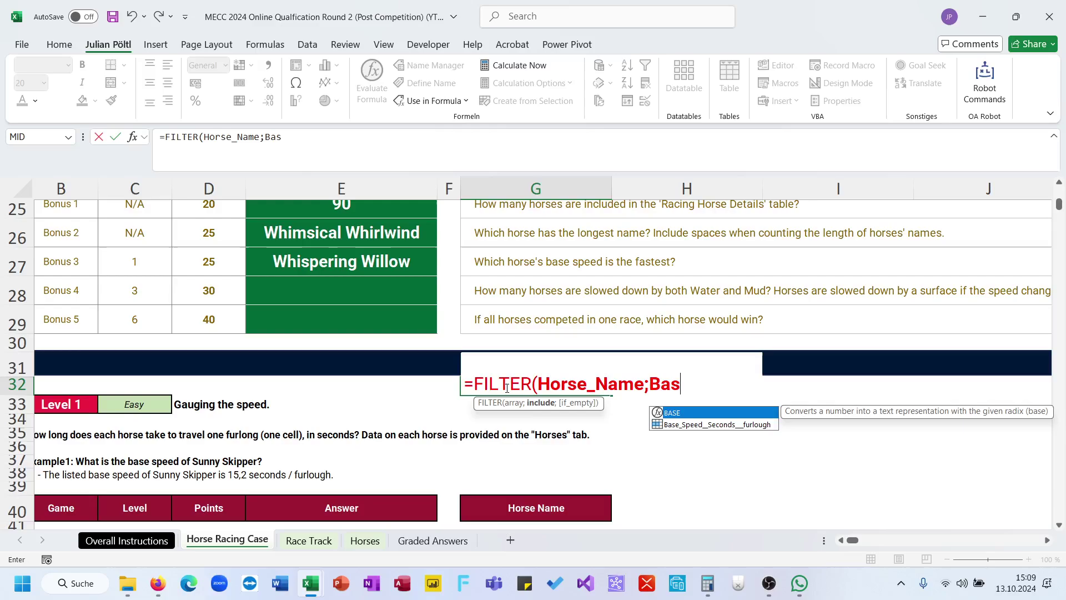
key("Tab")
type("=Min(Bas")
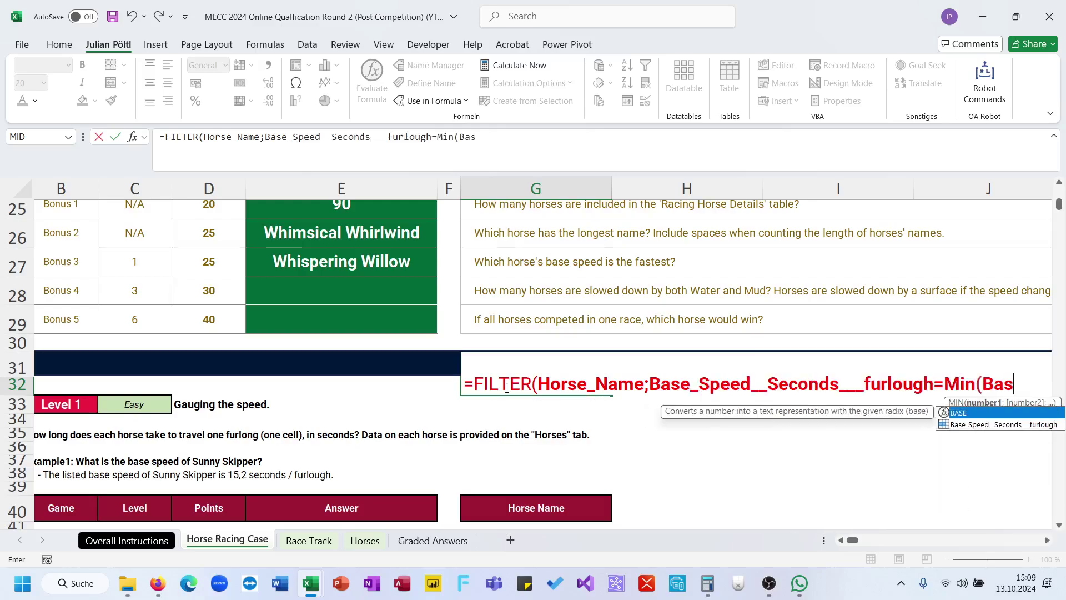
key("Down")
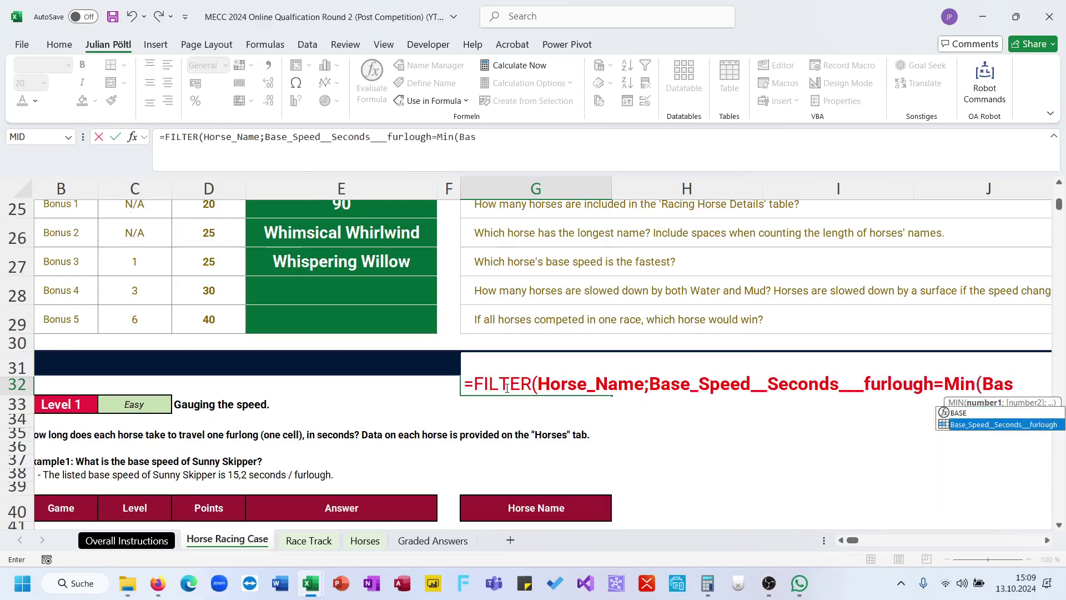
key("Tab")
type("))")
key("ctrl+Return")
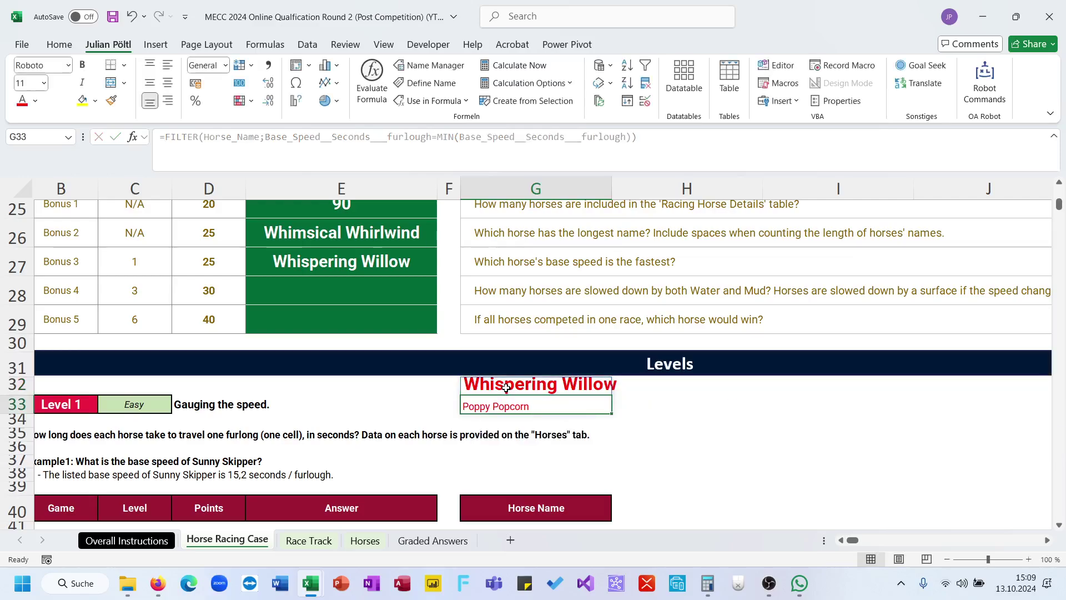
- Delete the FILTER check formula from G32 so its spilled horse names are cleared
mouse_move(506, 387)
left_mouse_down()
mouse_move(520, 406)
mouse_move(518, 386)
left_mouse_up()
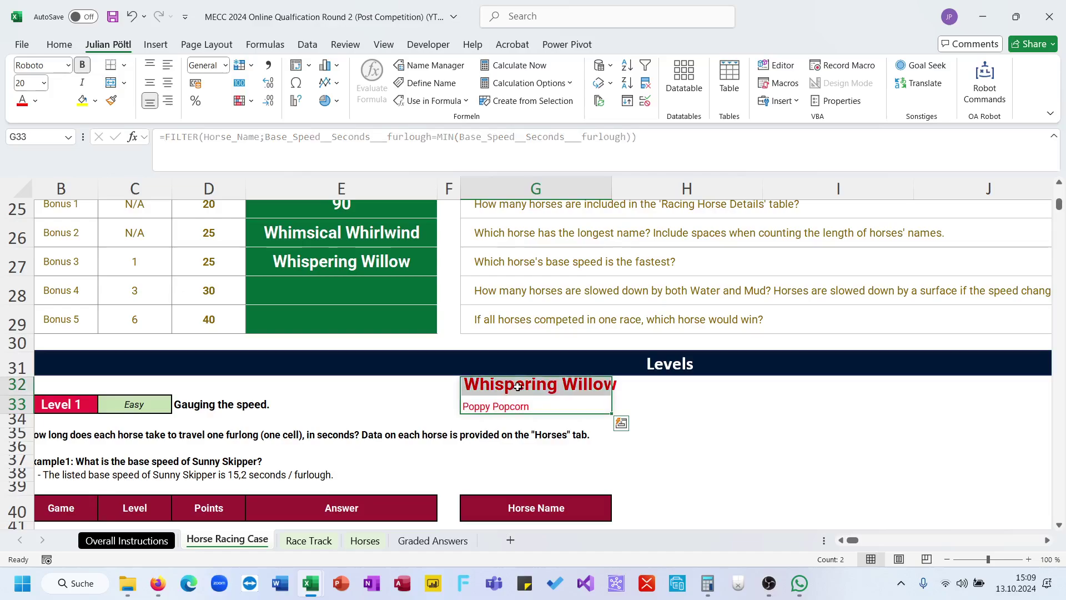
key("BackSpace")
left_click(383, 287)
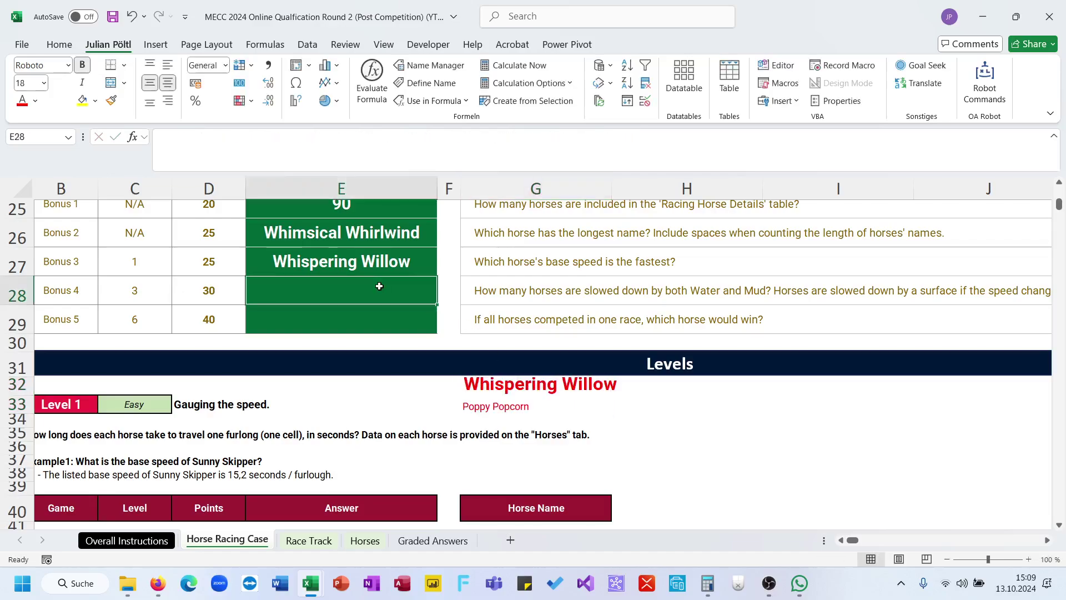
left_click(532, 392)
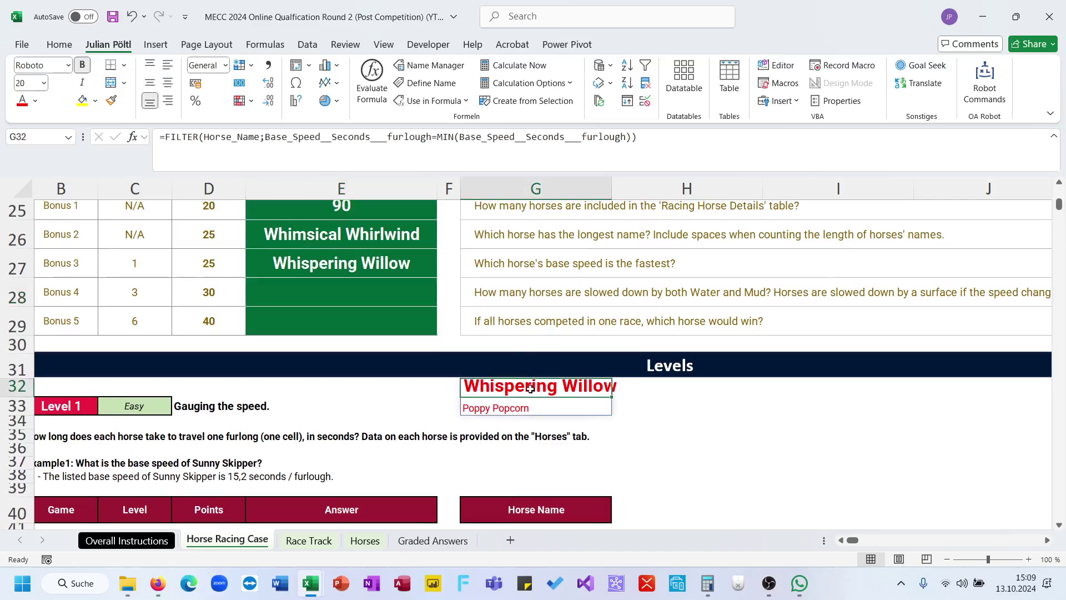
key("Delete")
- Read the full Bonus 4 question about horses slowed by both Water and Mud, and select its answer cell E28
left_click(548, 302)
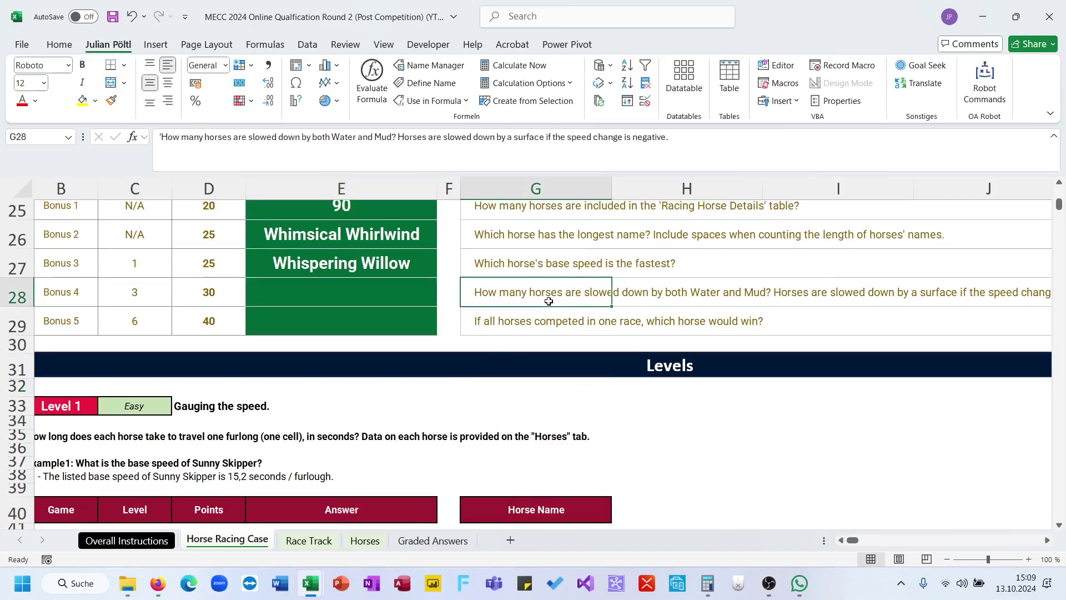
left_click(424, 292)
left_click(308, 540)
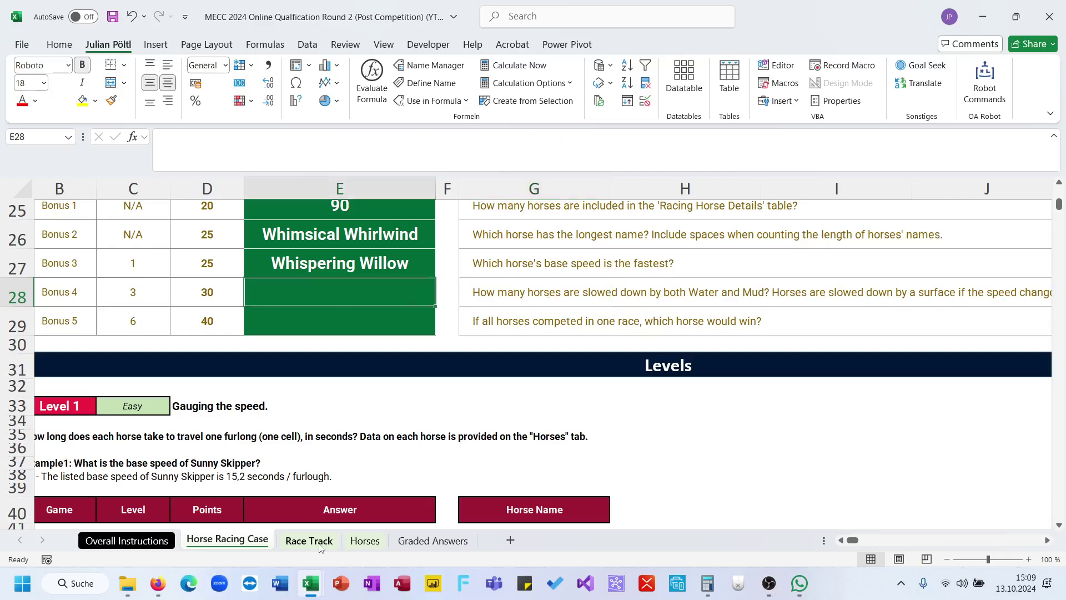
left_click(258, 541)
scroll(639, 291, "right", 2)
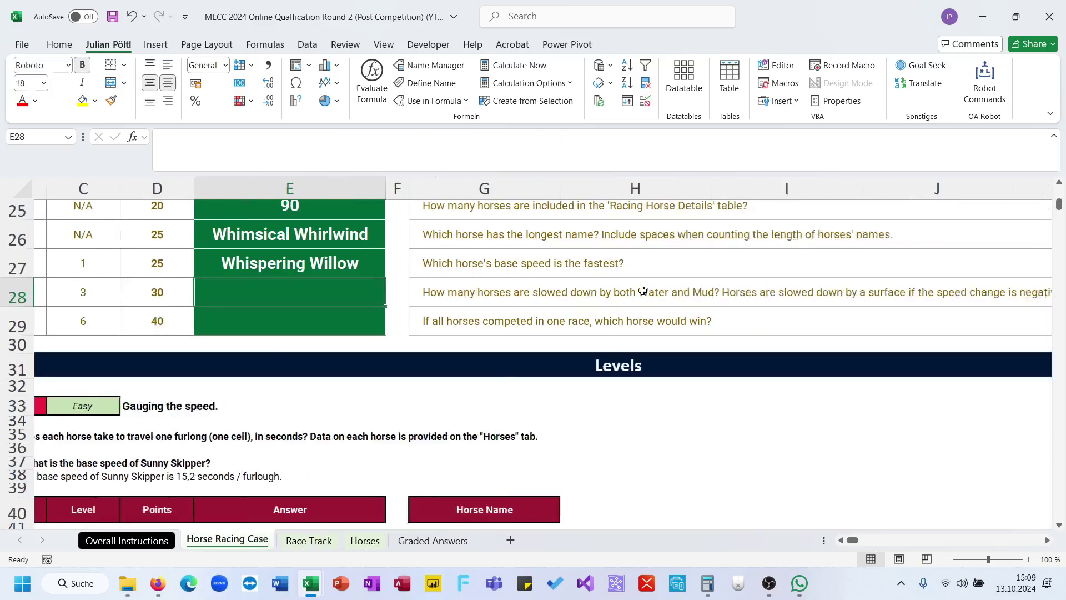
left_click(490, 303)
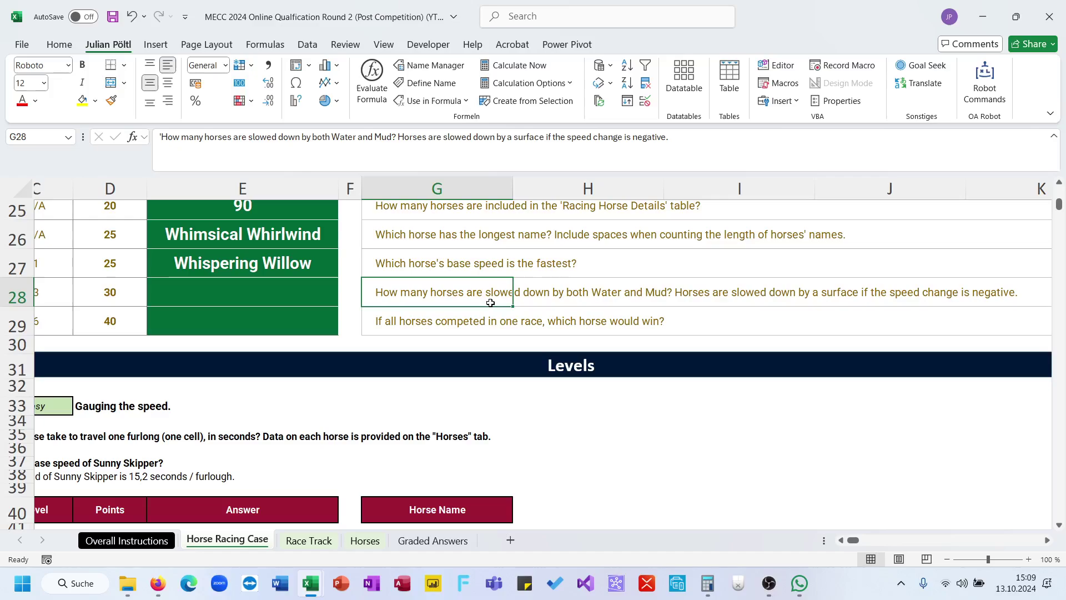
left_click(319, 290)
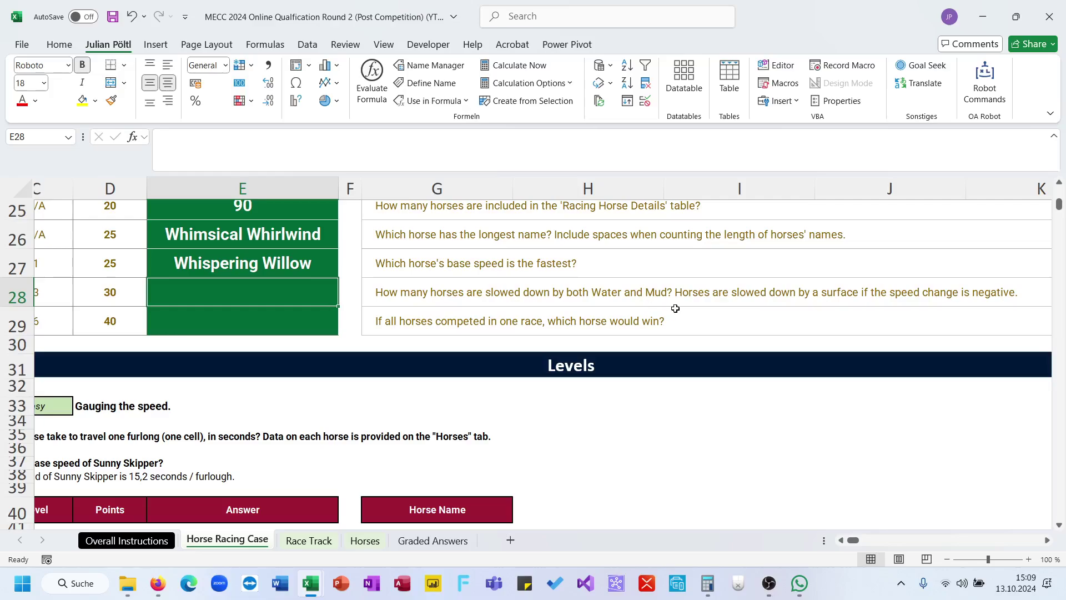
- Go to the Horses sheet and select cell F3 beside the race horse data
left_click(309, 540)
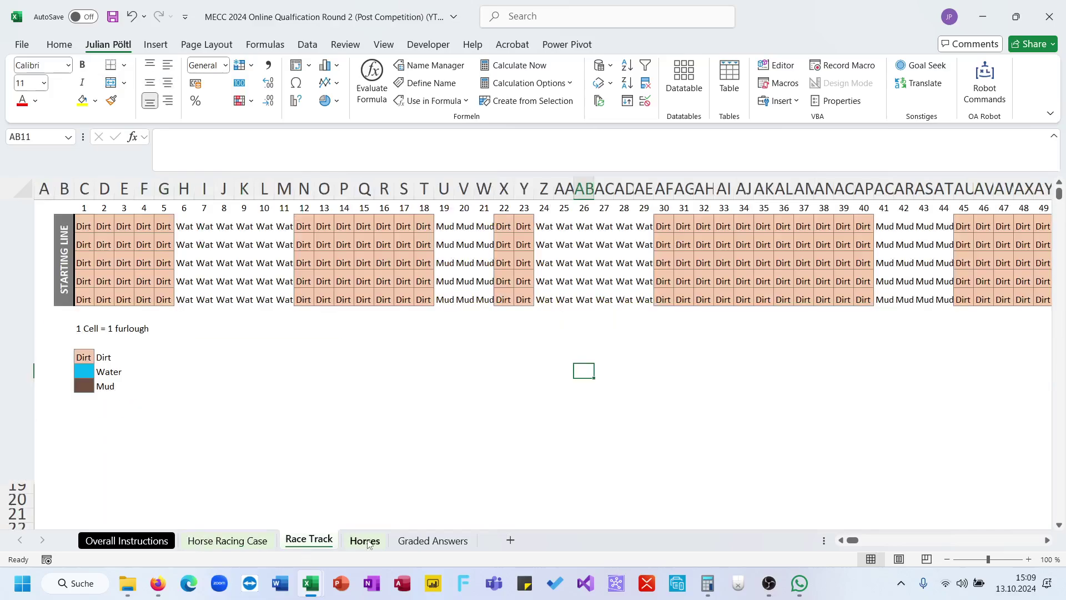
left_click(365, 540)
left_click(686, 260)
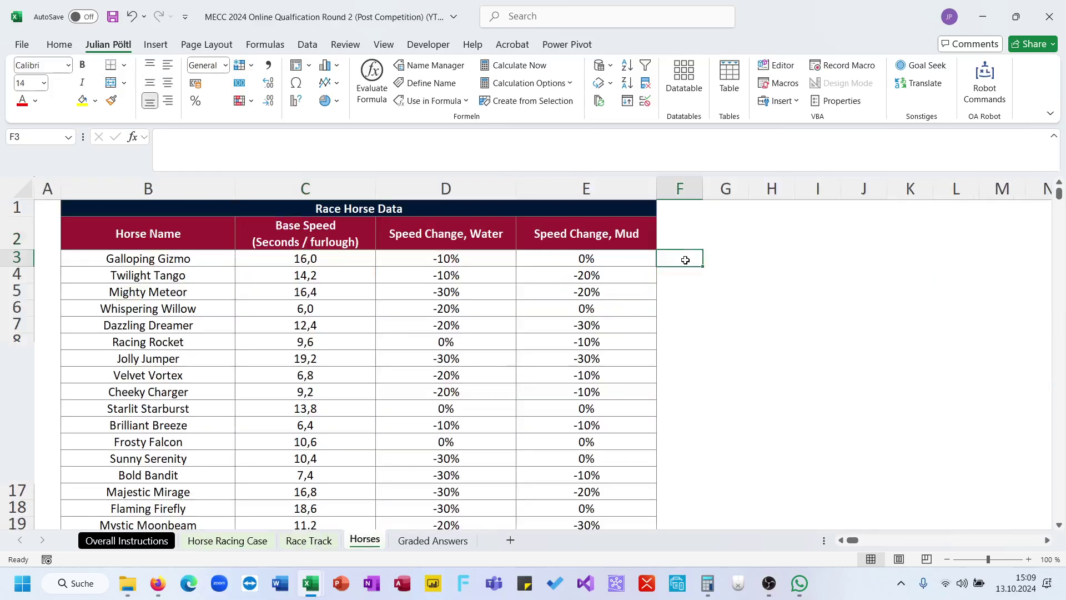
double_click(686, 260)
key("Left")
key("Left")
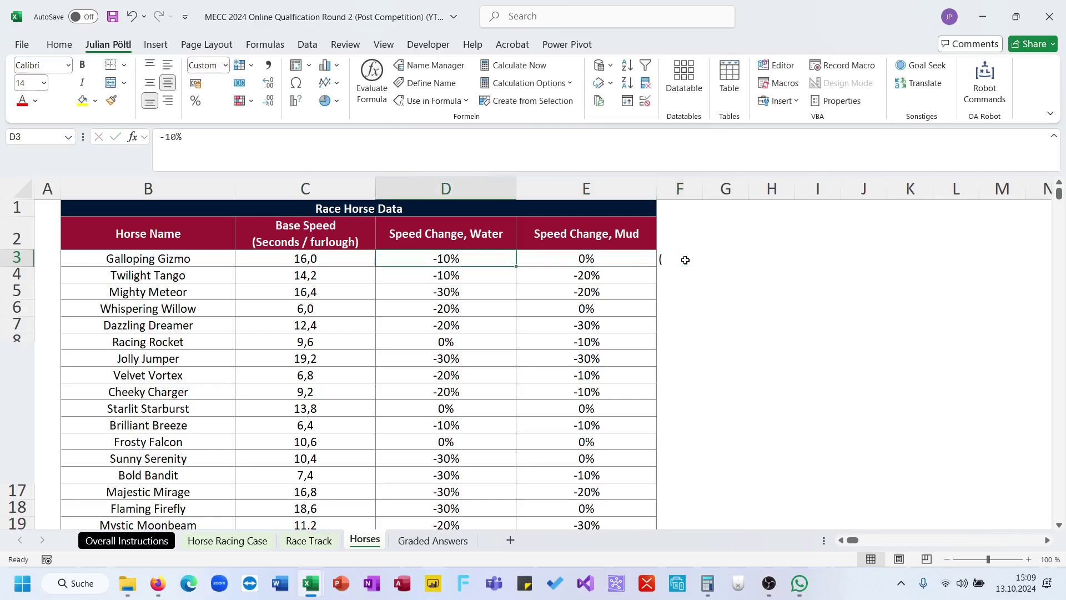
- Start a formula in F3 with an opening bracket and a less-than test on the whole Speed_Change__Water range
left_click(685, 260)
type("=(")
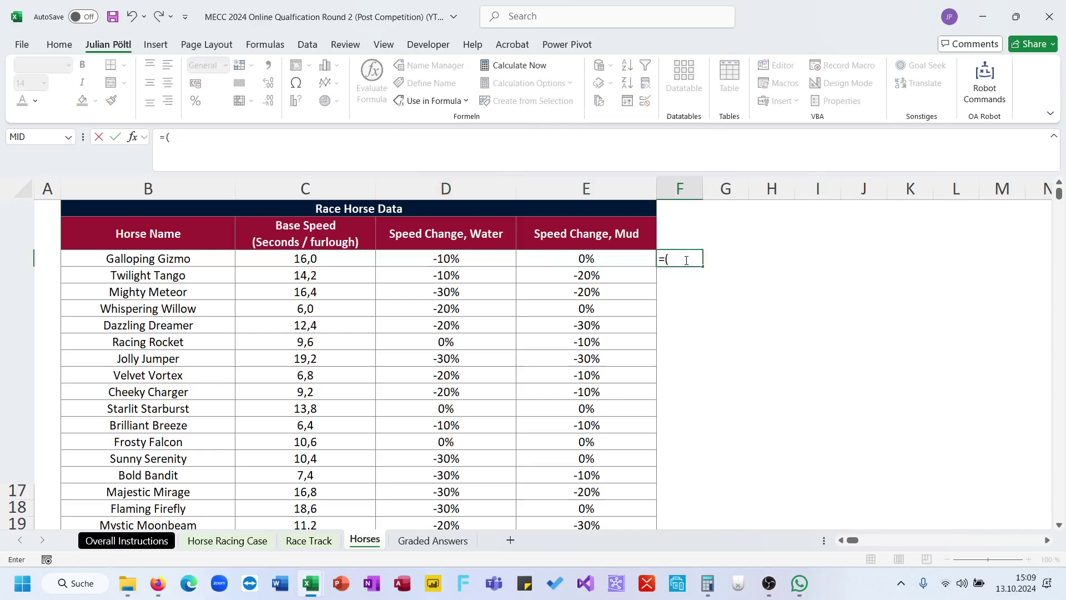
key("Left")
key("Left")
key("ctrl+shift+Down")
type("<")
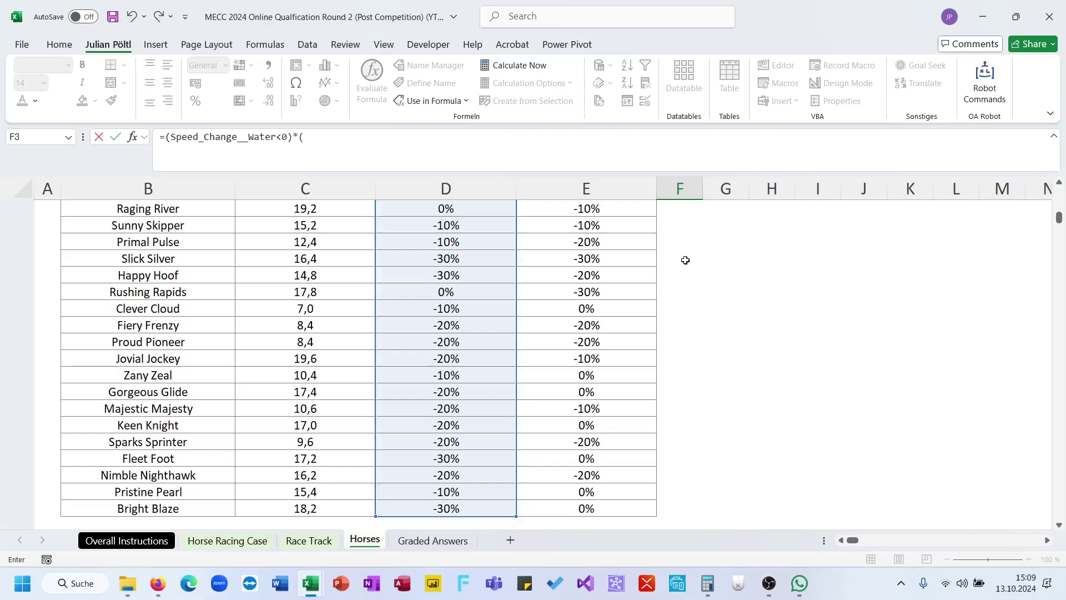
- Complete the F3 formula as =(Speed_Change__Water<0)*(Speed_Change__Mud<0) and enter it
type("0)*(")
key("Left")
key("ctrl+shift+Down")
type("<")
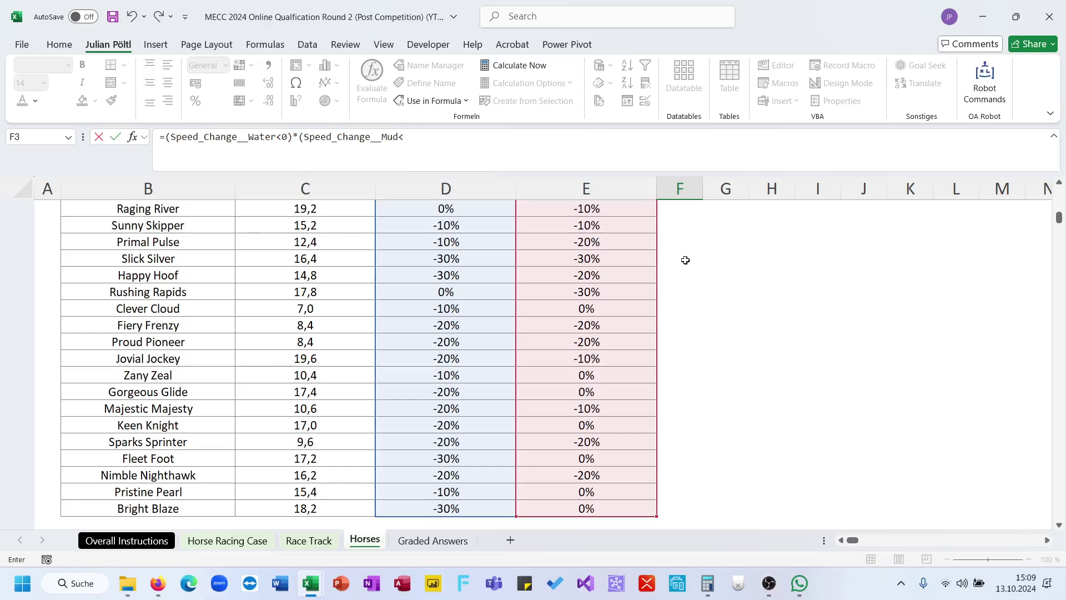
key("Return")
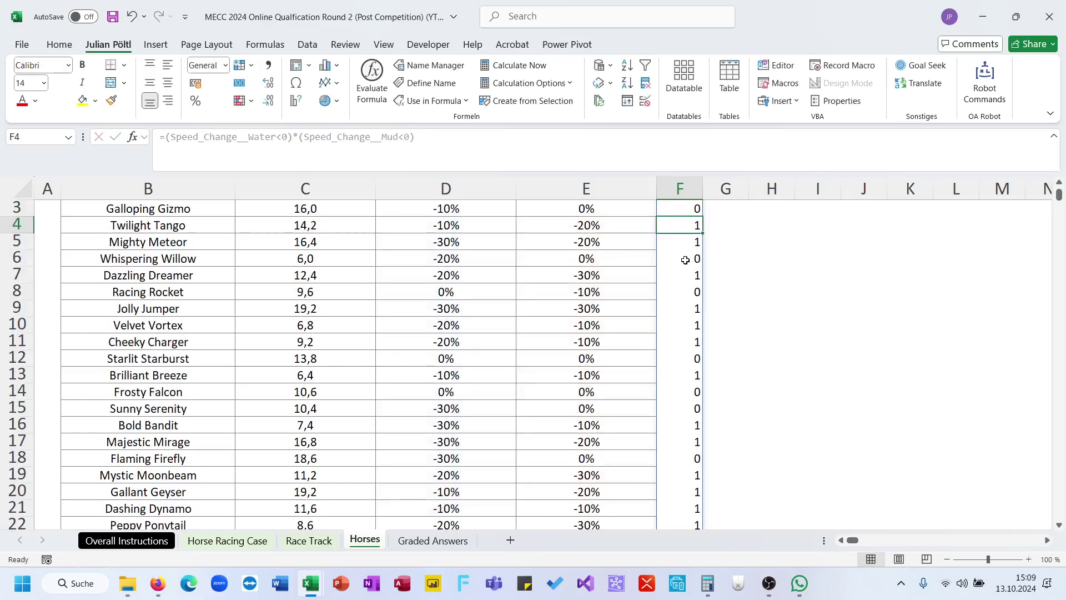
- Answer Bonus 4 in E28 of the Horse Racing Case sheet with a SUM over the flag column F on the Horses sheet
key("ctrl+Page_Up")
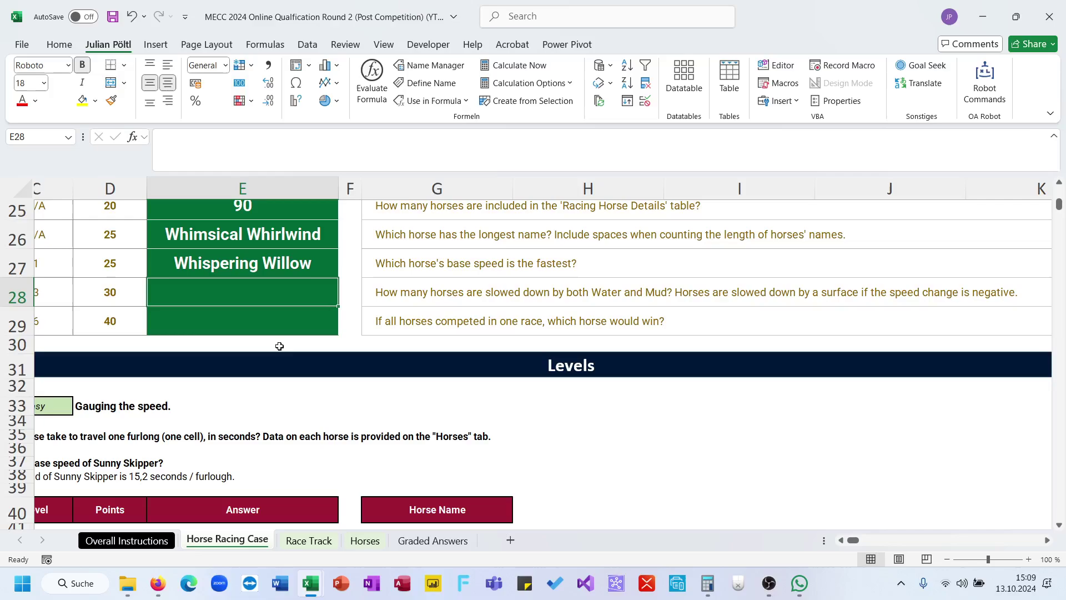
type("=sum")
key("Tab")
left_click(308, 540)
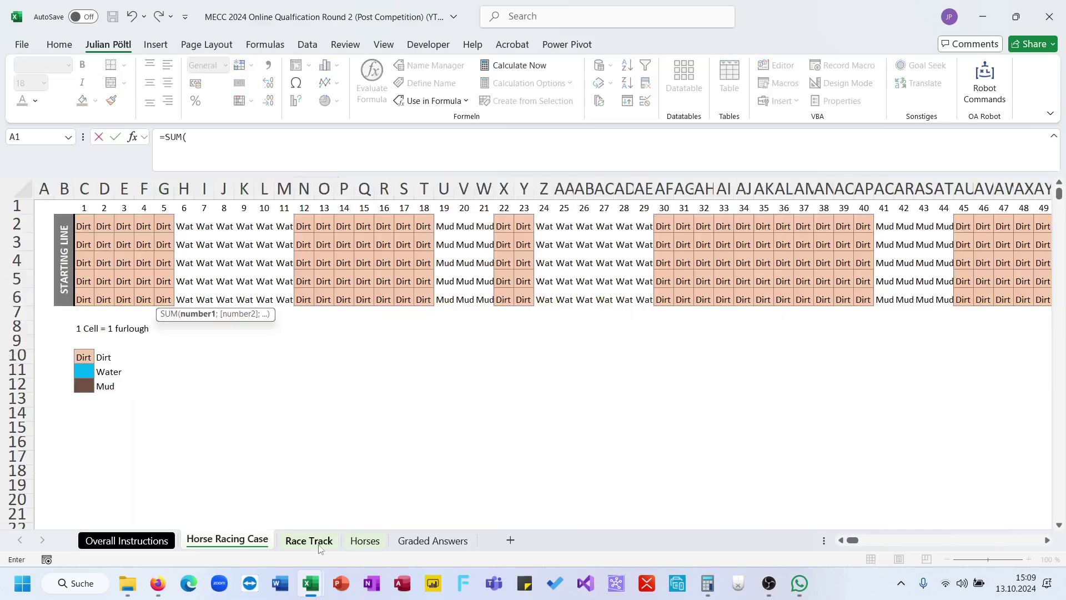
left_click(365, 540)
left_click(692, 304)
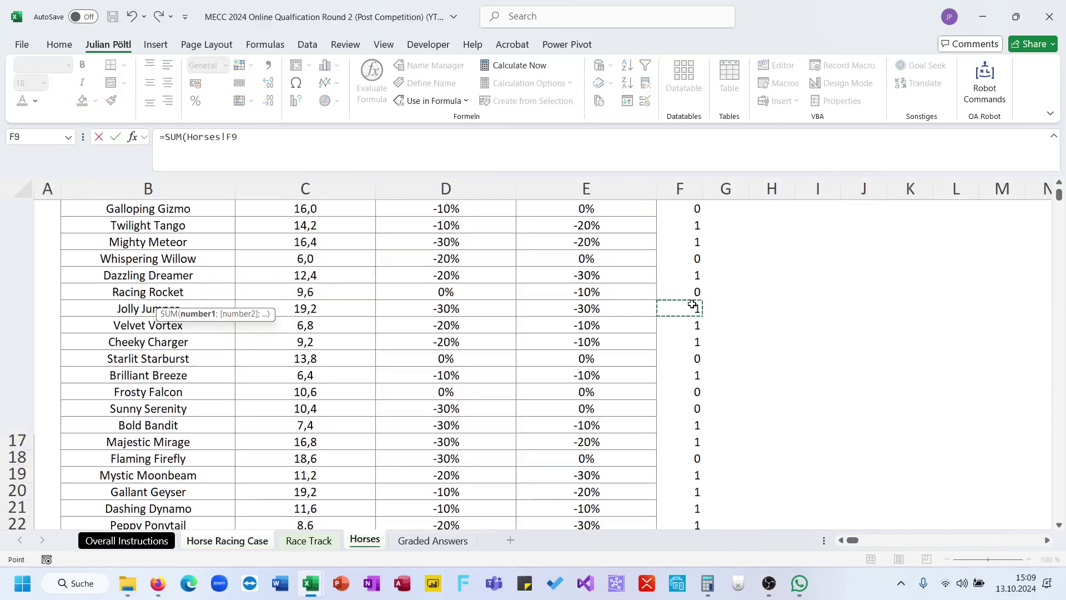
key("ctrl+Up")
key("ctrl+shift+Down")
key("Return")
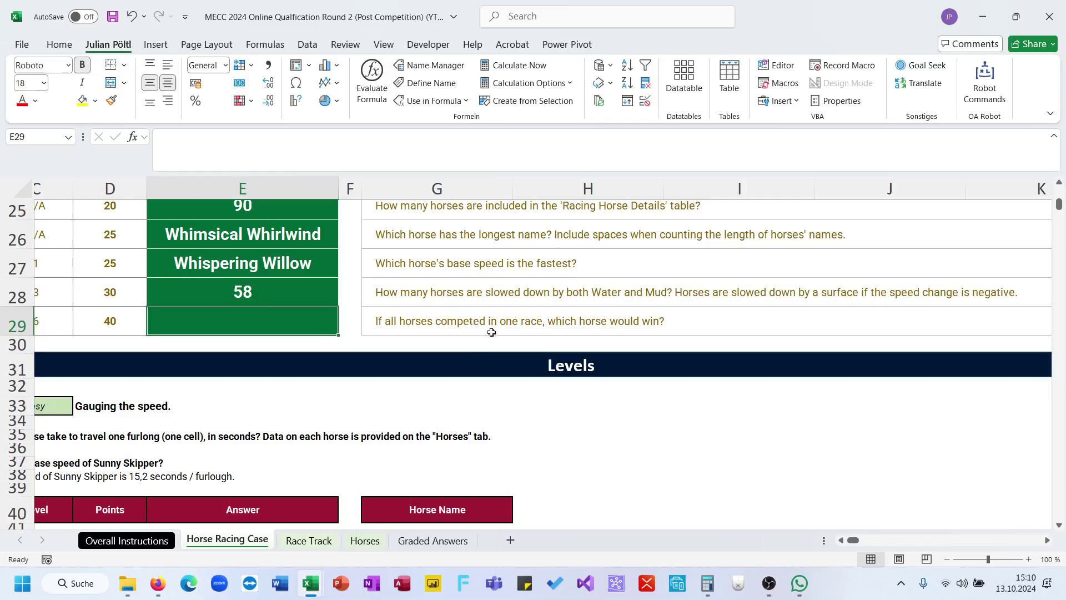
- Copy the full text of the Level 6 race winner formula from E211 without changing that cell
scroll(558, 362, "down", 20)
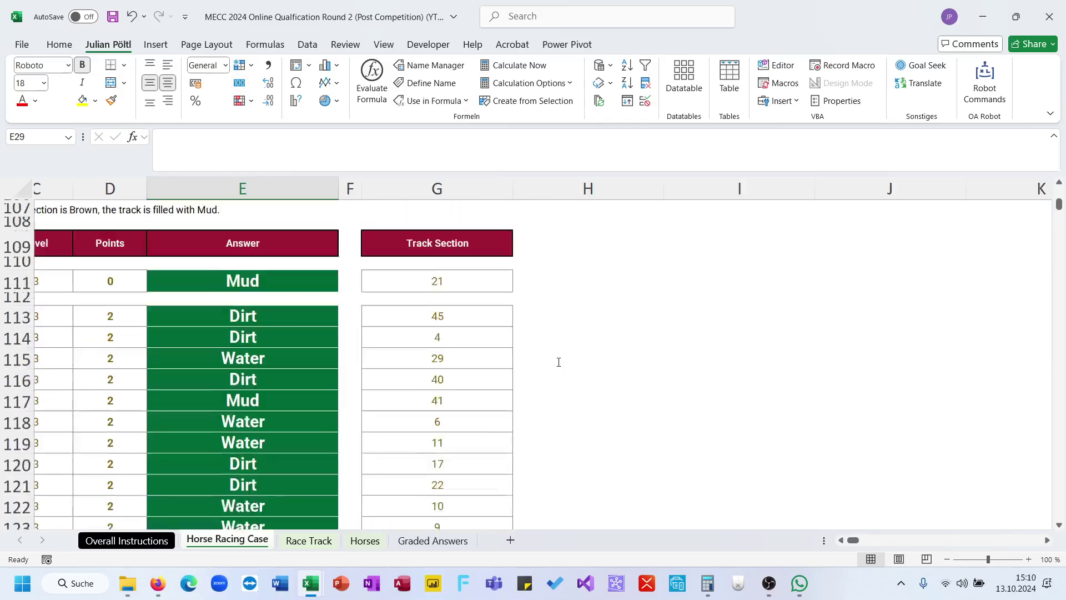
scroll(558, 362, "down", 6)
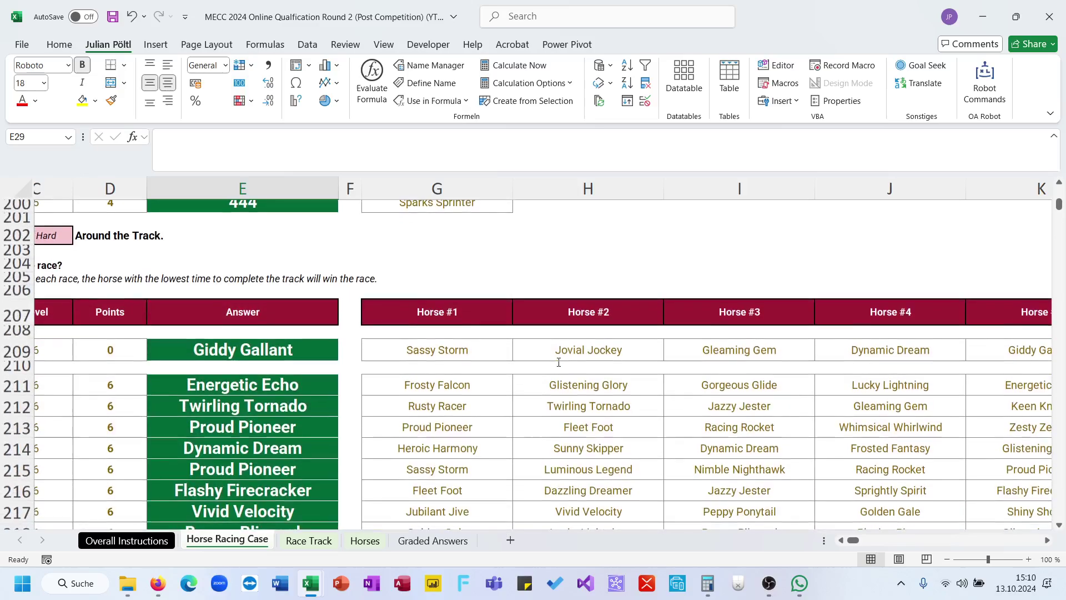
left_click(293, 381)
left_click(310, 163)
key("End")
key("Escape")
- Paste the copied LET formula text into the Bonus 5 answer cell E29, keeping the formula open for editing
scroll(353, 311, "up", 20)
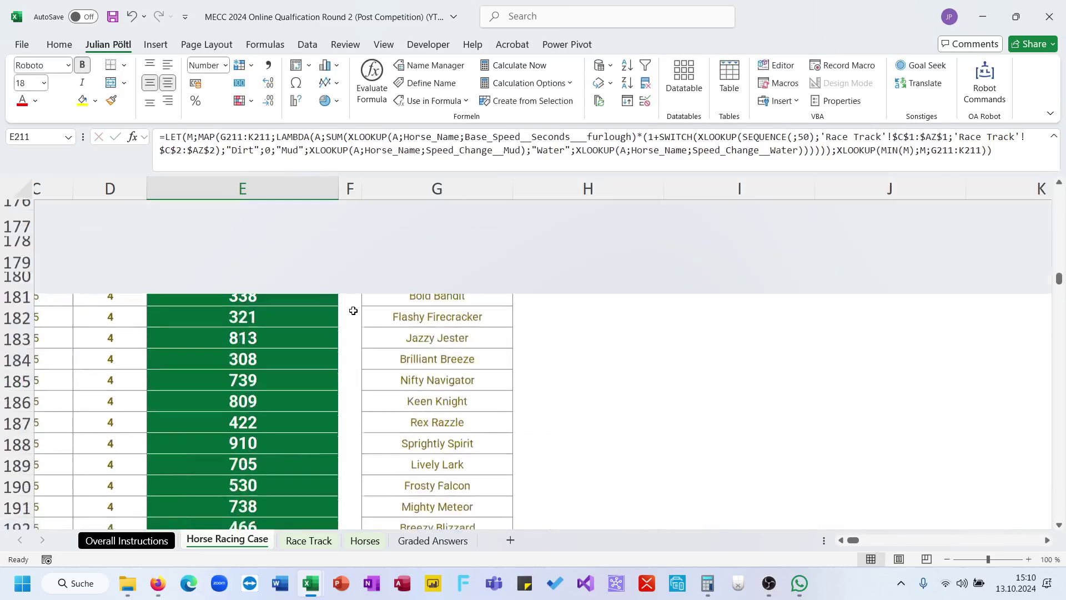
scroll(353, 311, "up", 20)
scroll(353, 310, "down", 6)
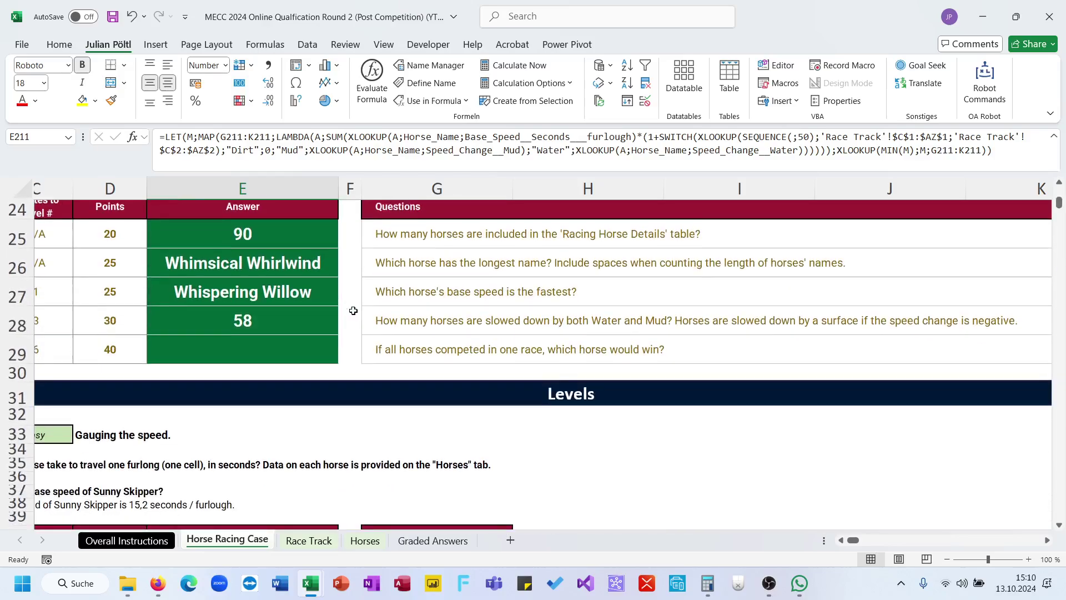
left_click(290, 356)
left_click(301, 150)
type("=LET(M;MAP(G211:K211;LAMBDA(A;SUM(XLOOKUP(A;Horse_Name;Base_Speed__Seconds___furlough)*(1+SWITCH(XLOOKUP(SEQUENCE(;50);'Race Track'!$C$1:$AZ$1;'Race Track'!$C$2:$AZ$2);\"Dirt\";0;\"Mud\";XLOOKUP(A;Horse_Name;Speed_Change__Mud);\"Water\";XLOOKUP(A;Horse_Name;Speed_Change__Water))))));XLOOKUP(MIN(M);M;G211:K211))")
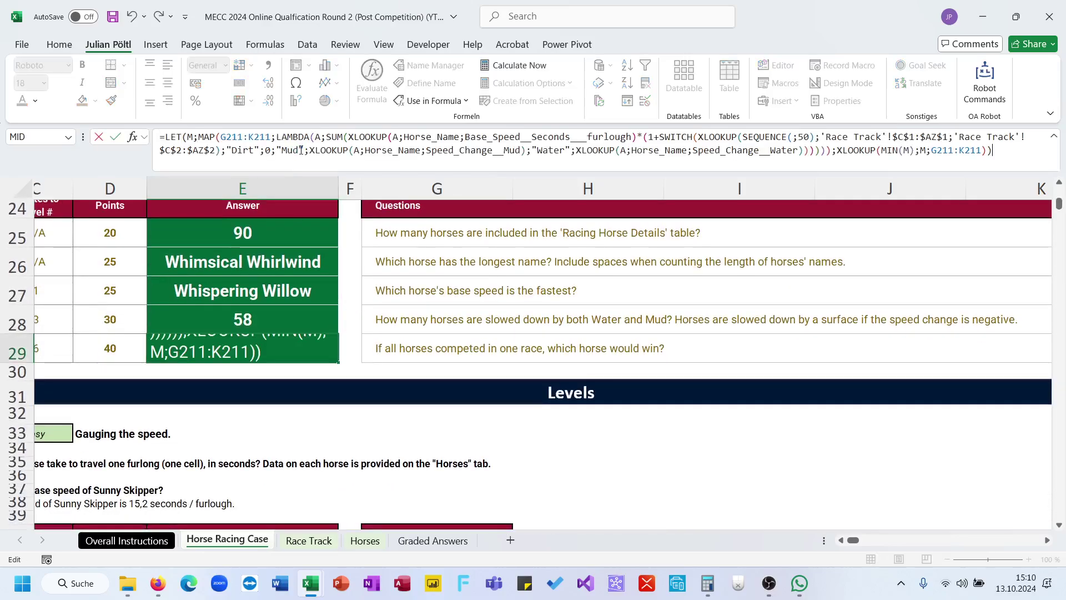
- Replace both G211:K211 references in the E29 formula with Horse_Name and enter it
double_click(257, 136)
type("Horse_Name")
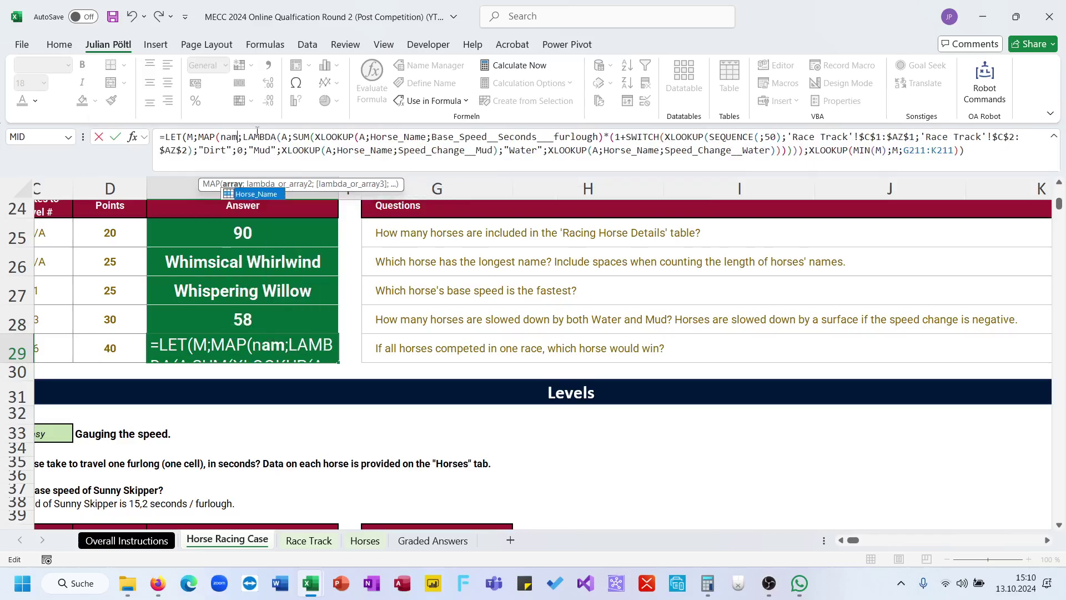
double_click(257, 136)
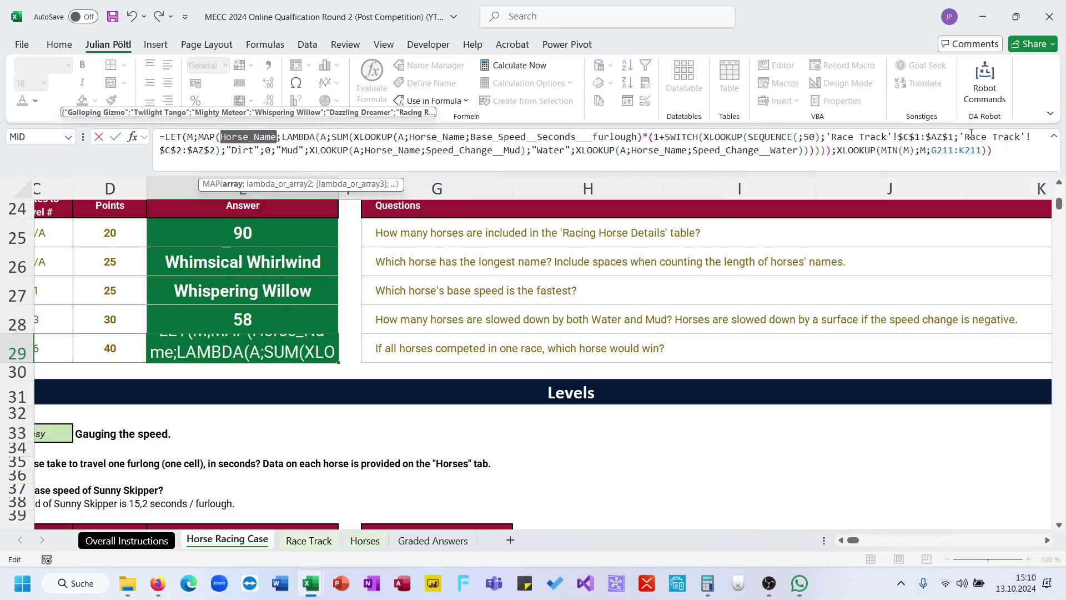
double_click(955, 151)
type("Horse_Name")
key("Return")
key("Up")
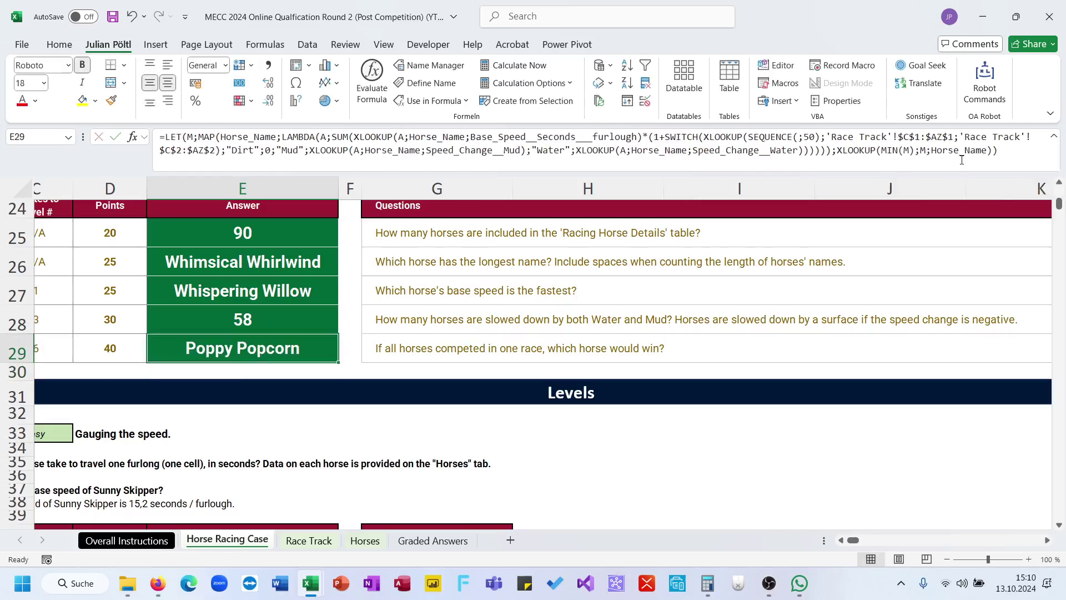
- Open the Graded Answers sheet and compare the Horse Racing answers with the reference answers in column F
scroll(713, 392, "left", 3)
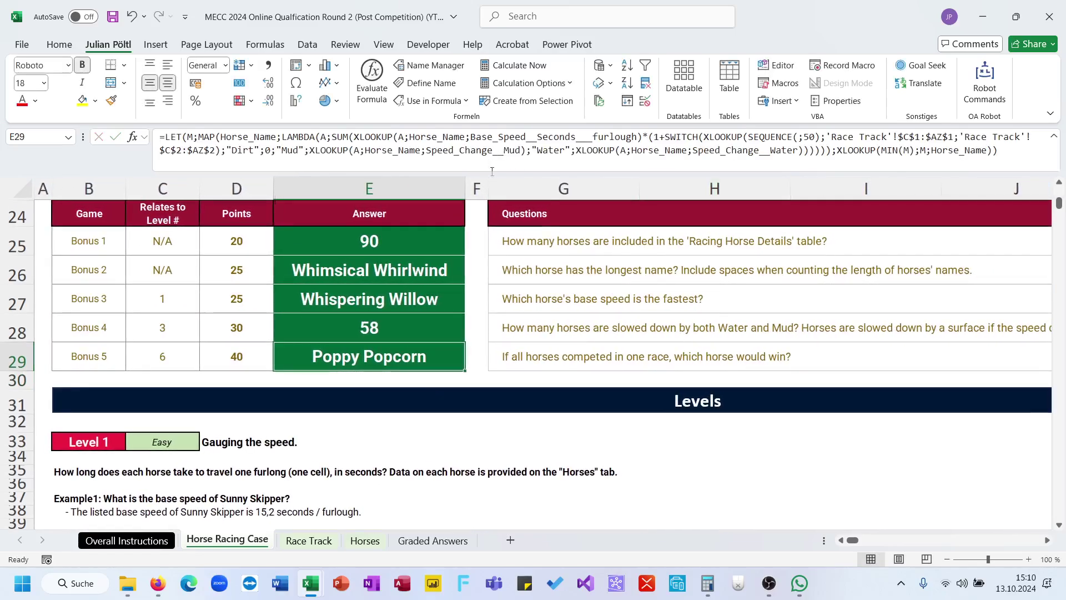
scroll(501, 331, "up", 3)
scroll(502, 332, "up", 5)
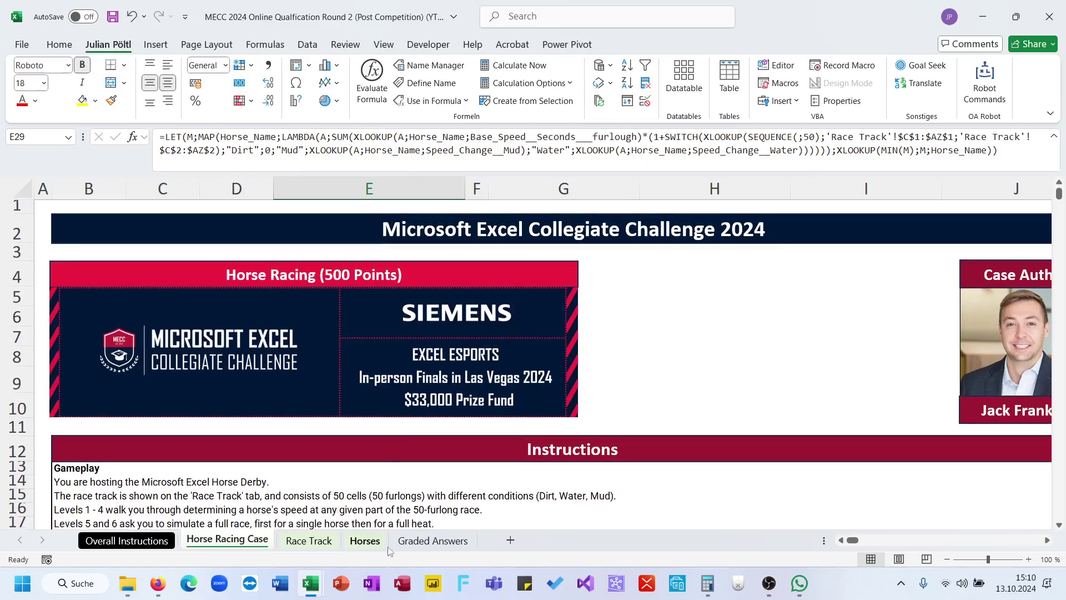
left_click(417, 546)
scroll(680, 335, "down", 20)
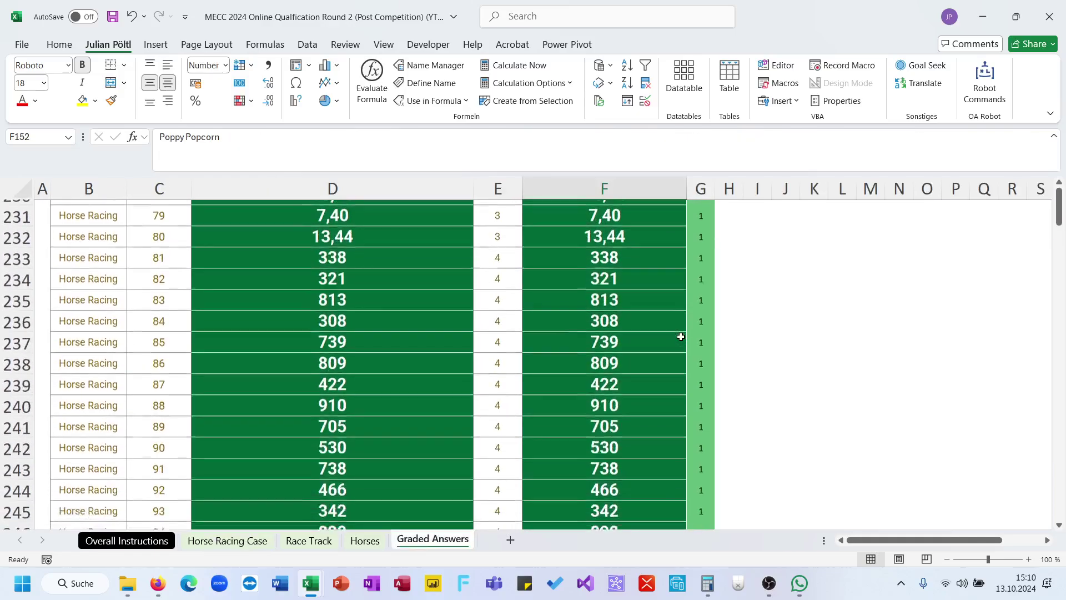
scroll(680, 336, "up", 20)
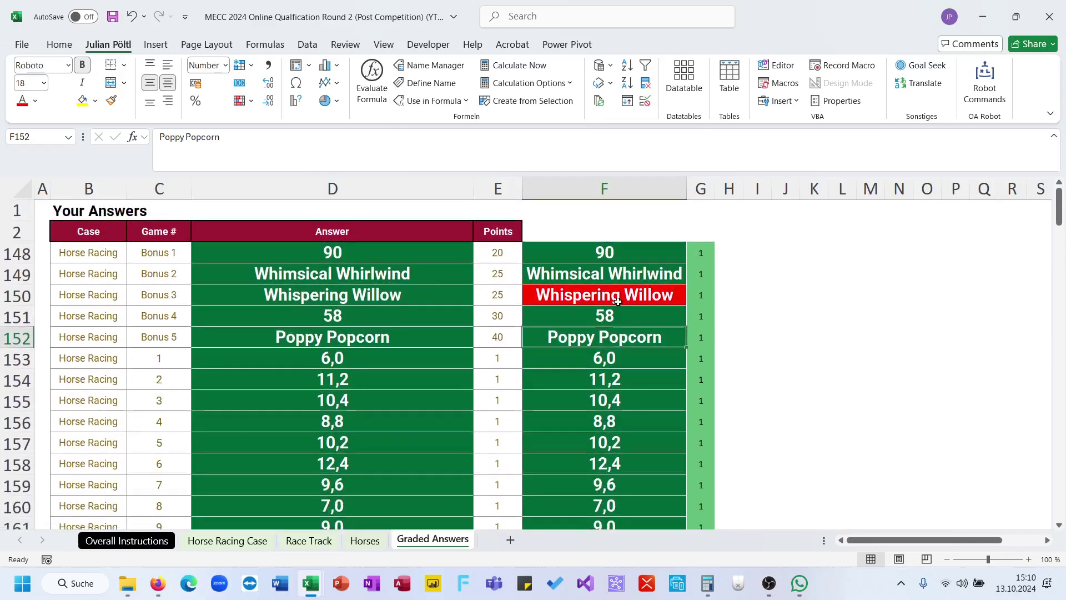
- Inspect the red Bonus 3 reference answer in F150 along with its linked answer and points cells
left_click(615, 296)
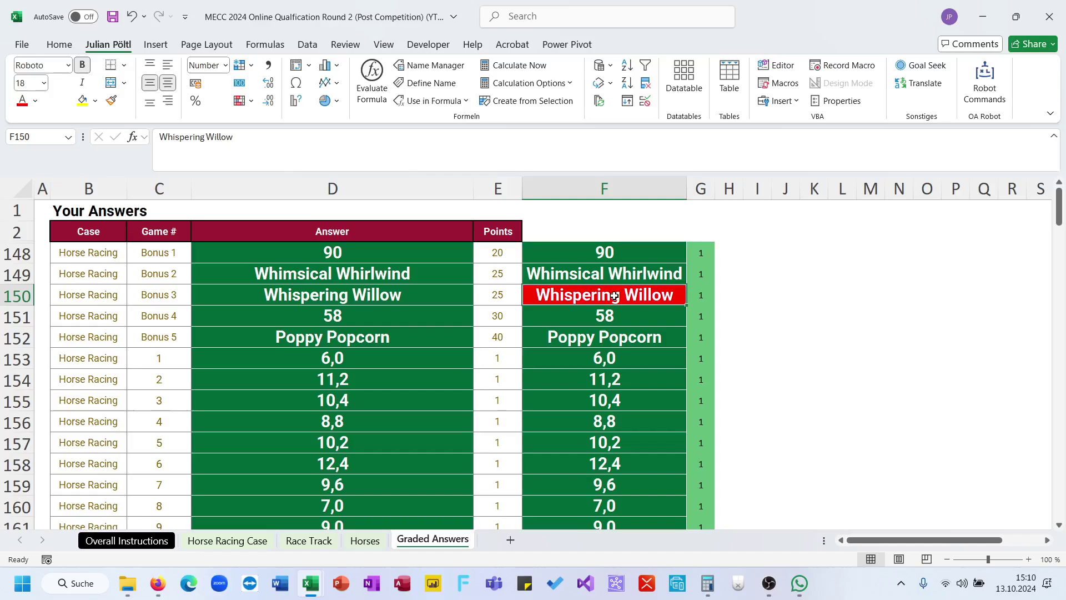
left_click(427, 292)
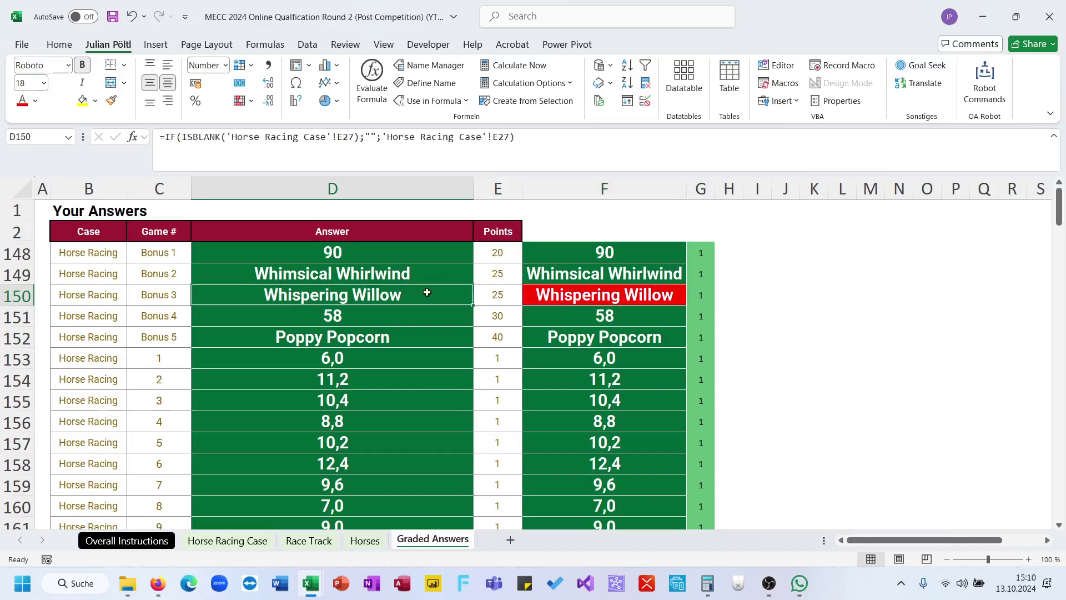
left_click(549, 295)
left_click(511, 295)
- Select the points from E148 down to E272 to check their total, and return to the list's first answers
left_click(509, 255)
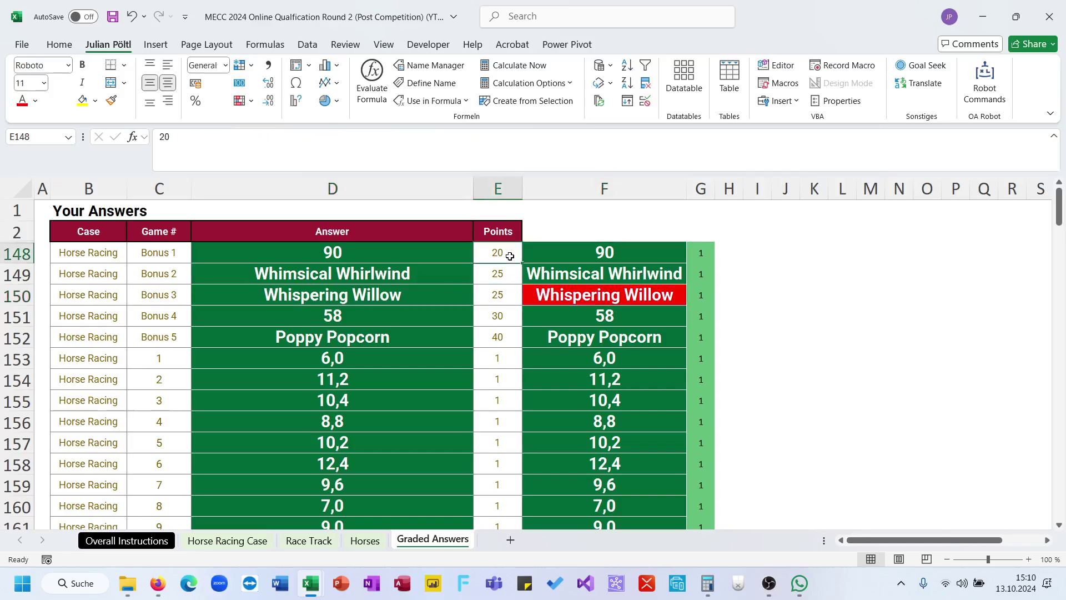
key("ctrl+shift+Down")
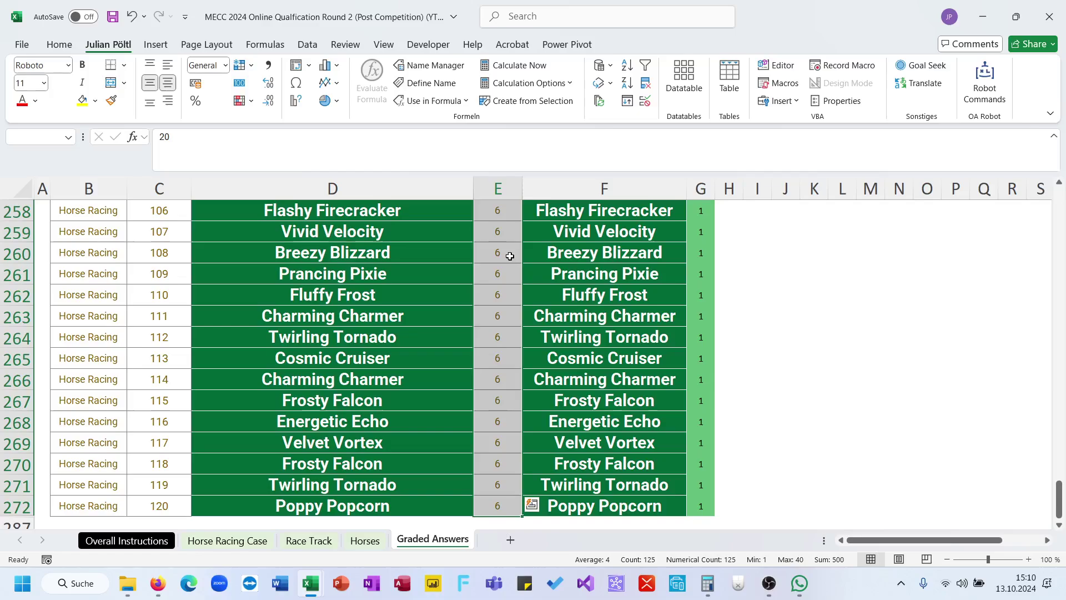
left_click(582, 338)
scroll(588, 344, "up", 20)
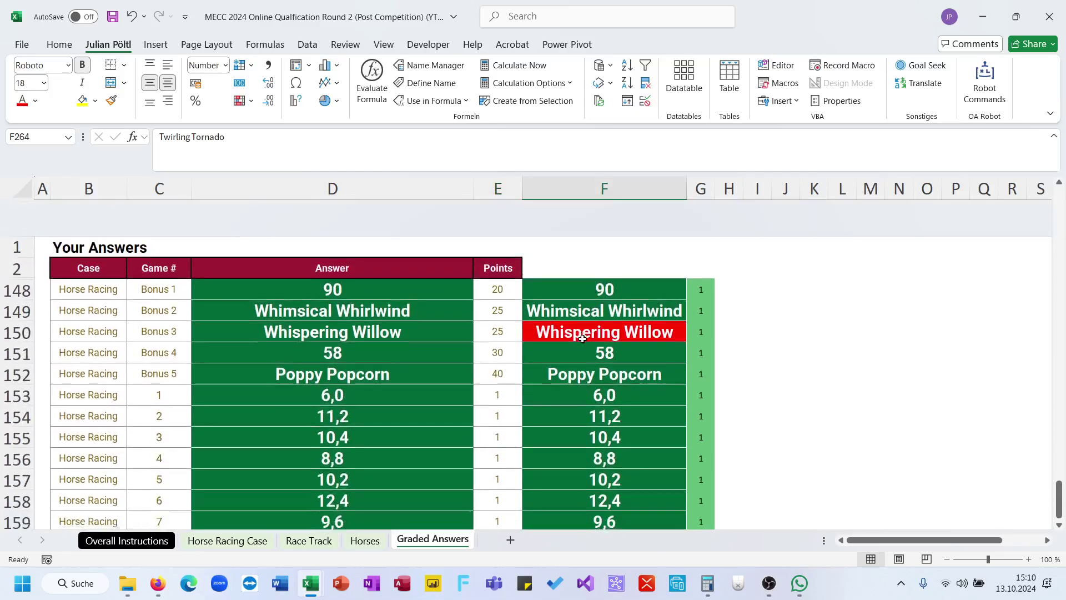
scroll(596, 353, "up", 3)
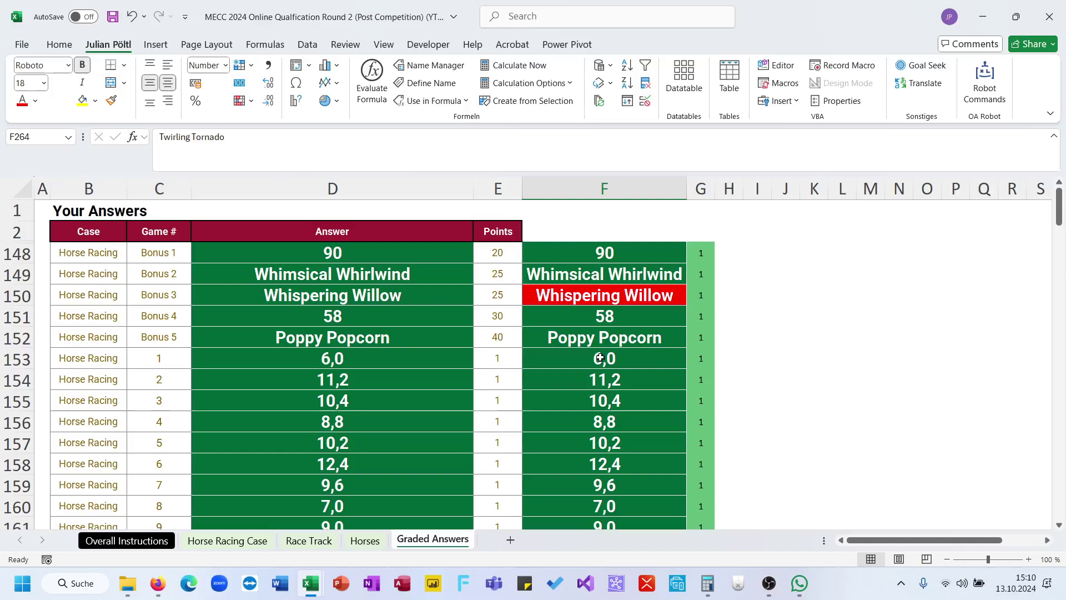
- Switch to the Overall Instructions sheet and select the empty cell E9 below the round title
left_click(157, 544)
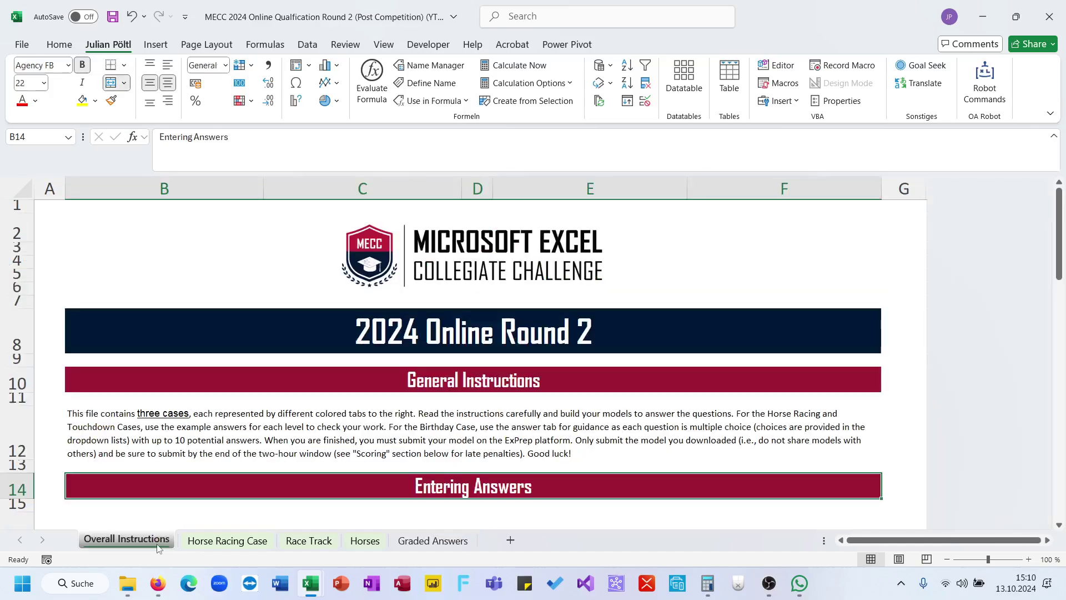
left_click(536, 340)
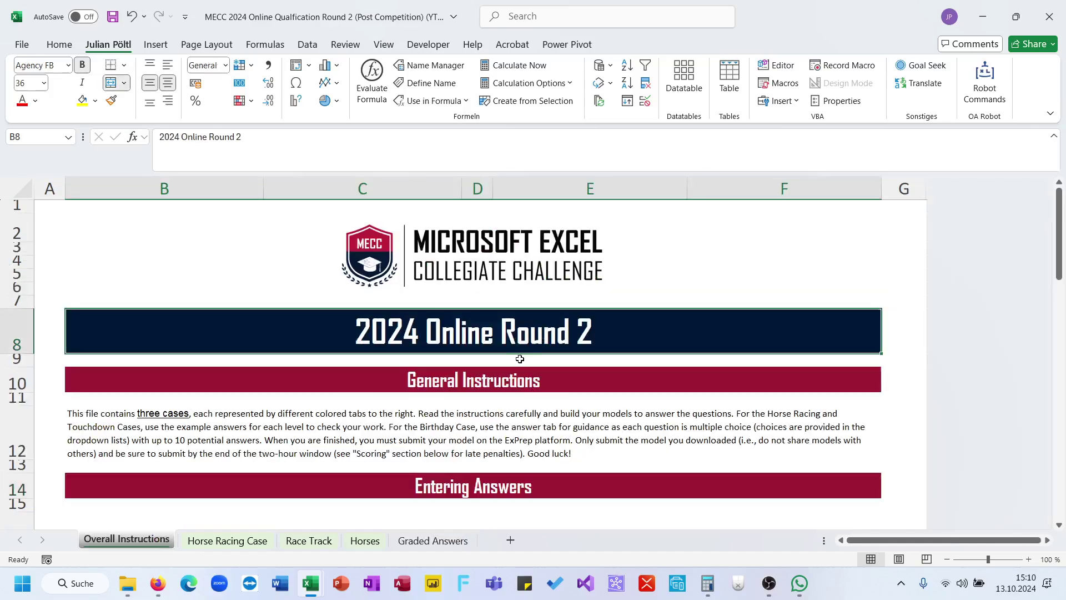
left_click(520, 359)
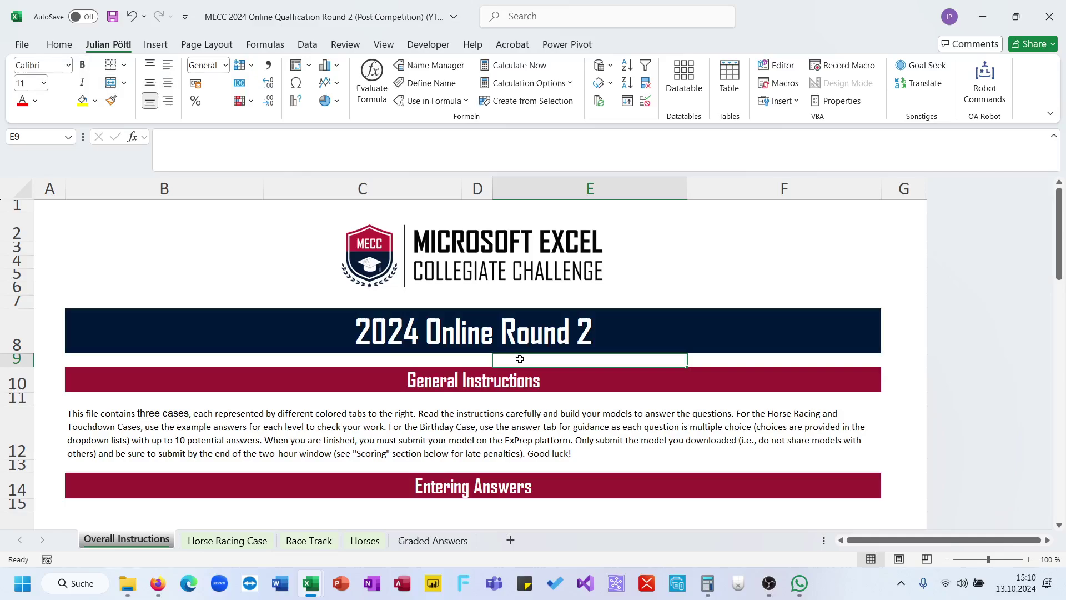